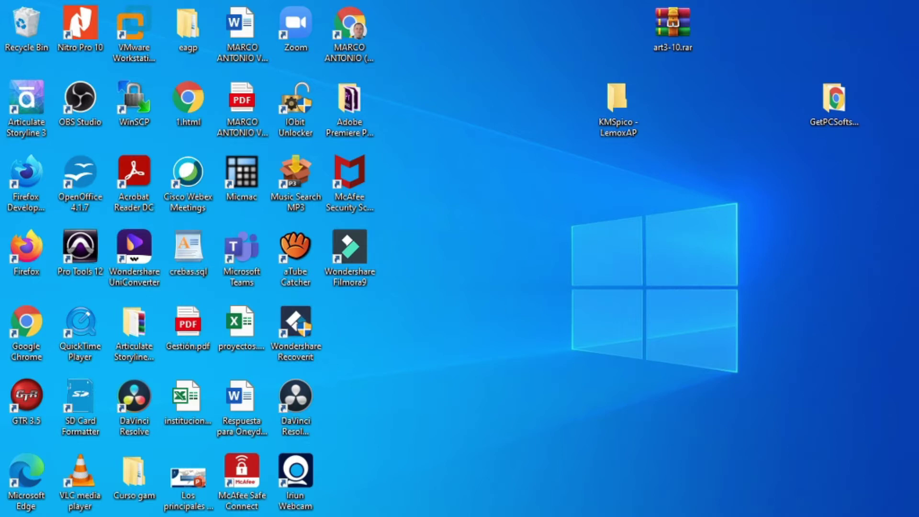
Step: Launch PowerDesigner and start creating a new model from its welcome window
key(super)
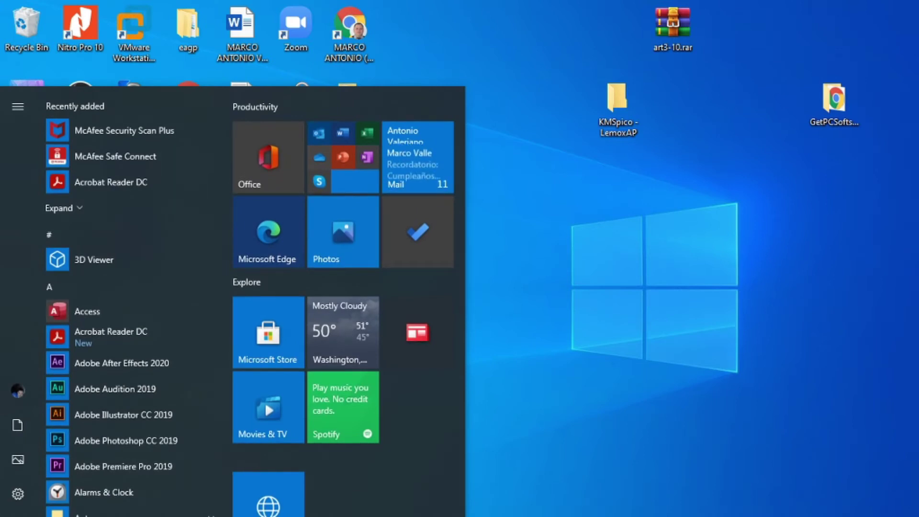
text(power)
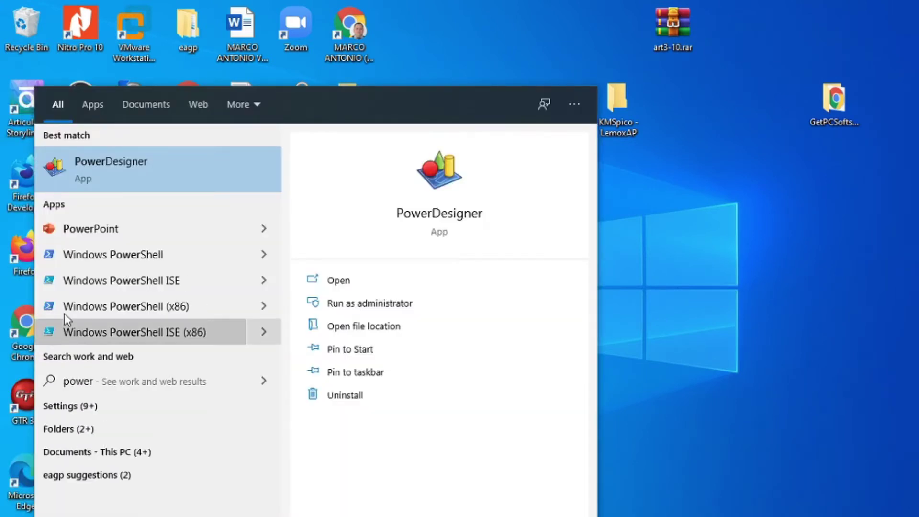
click(100, 165)
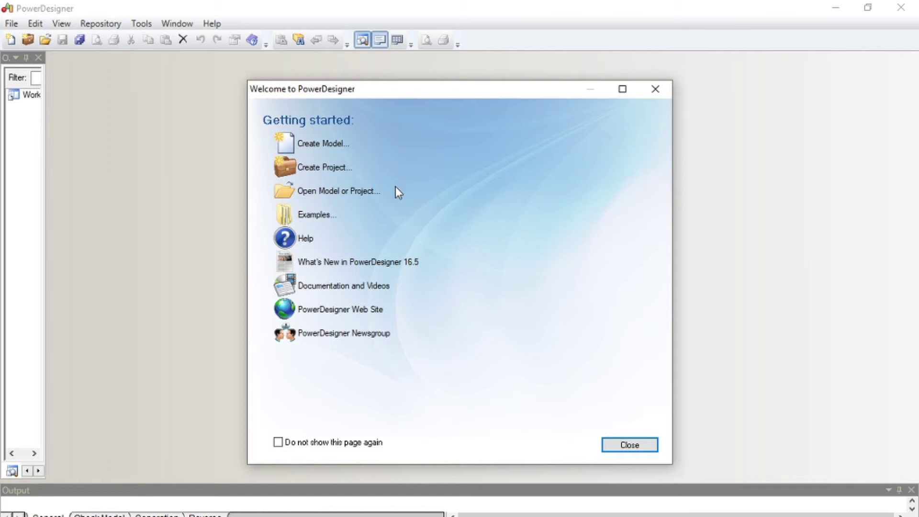
click(319, 145)
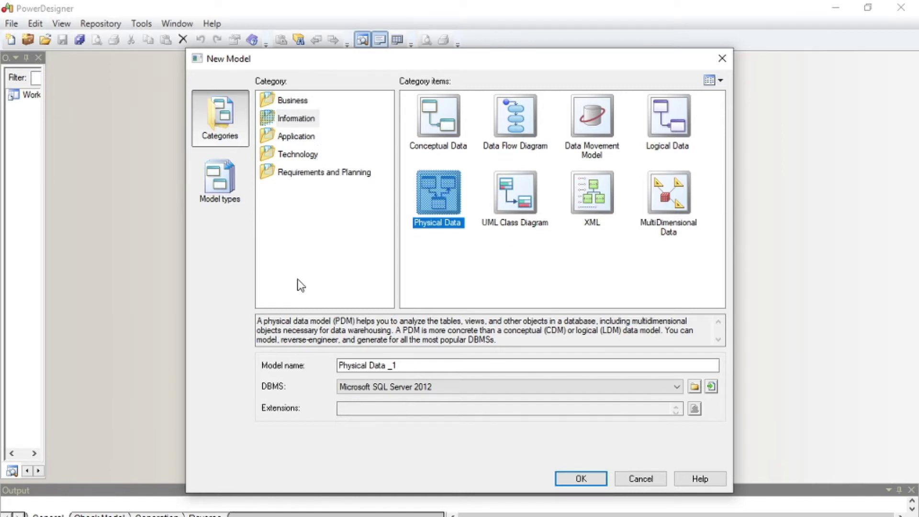
Step: Compare the descriptions and settings of the Conceptual, Logical and Physical Data model types in the Information category
click(300, 124)
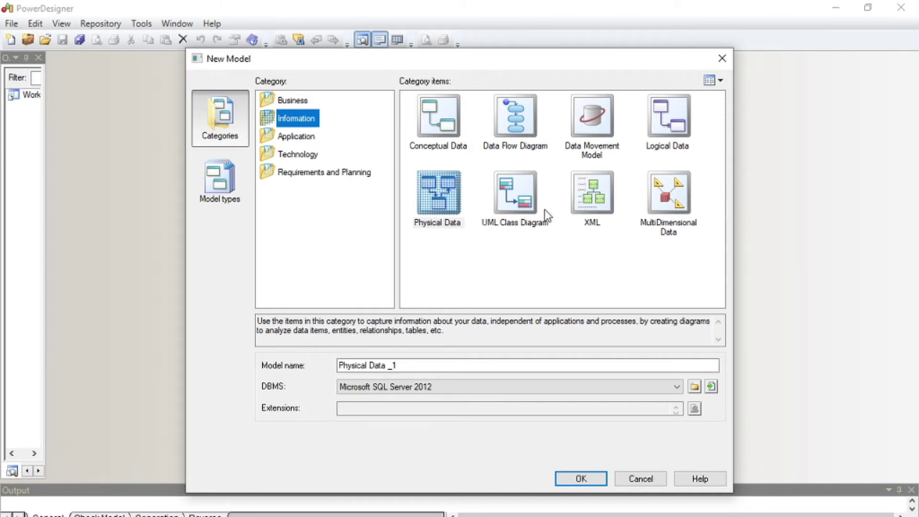
click(655, 141)
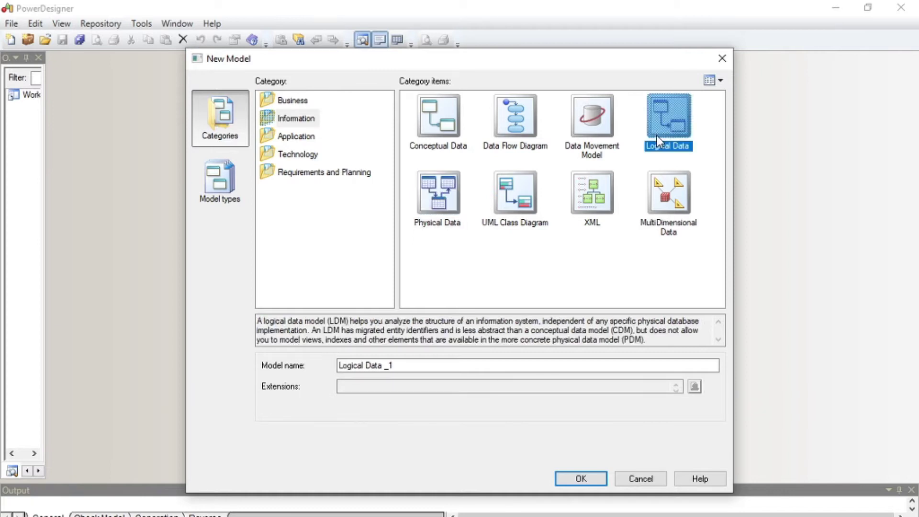
click(446, 218)
click(442, 133)
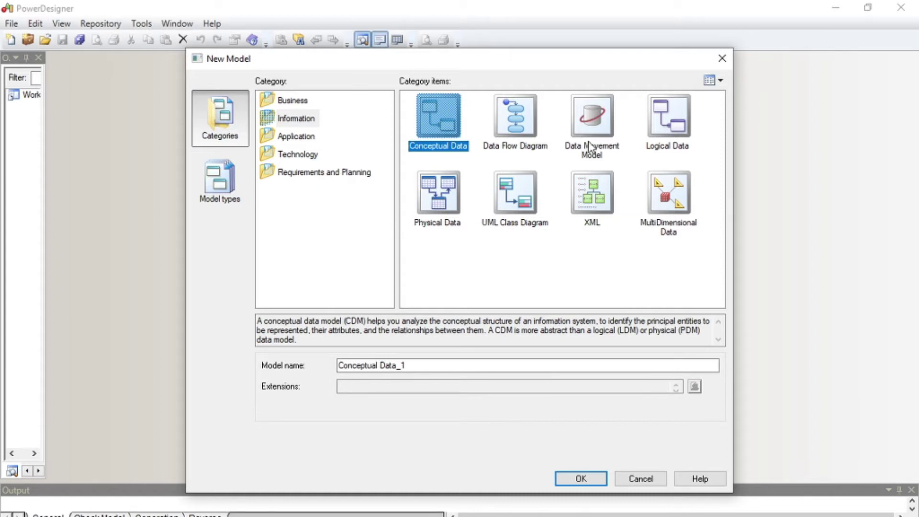
click(672, 123)
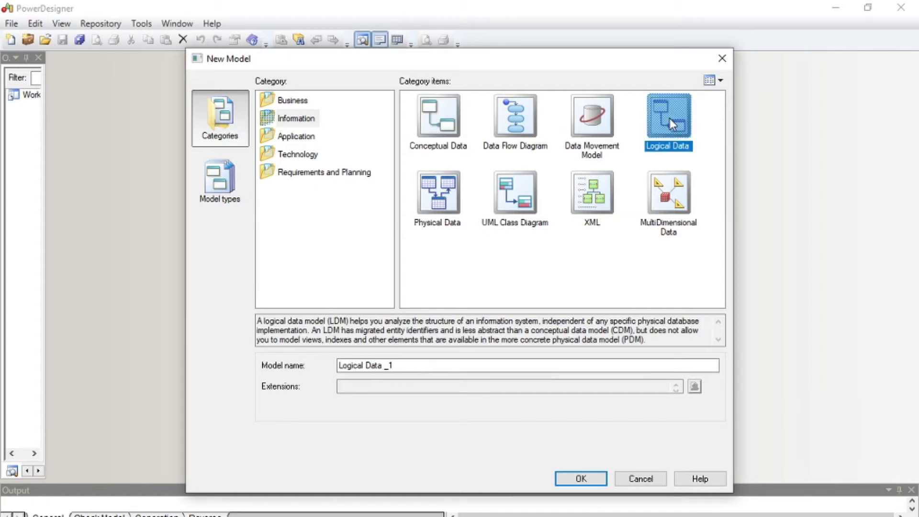
click(442, 196)
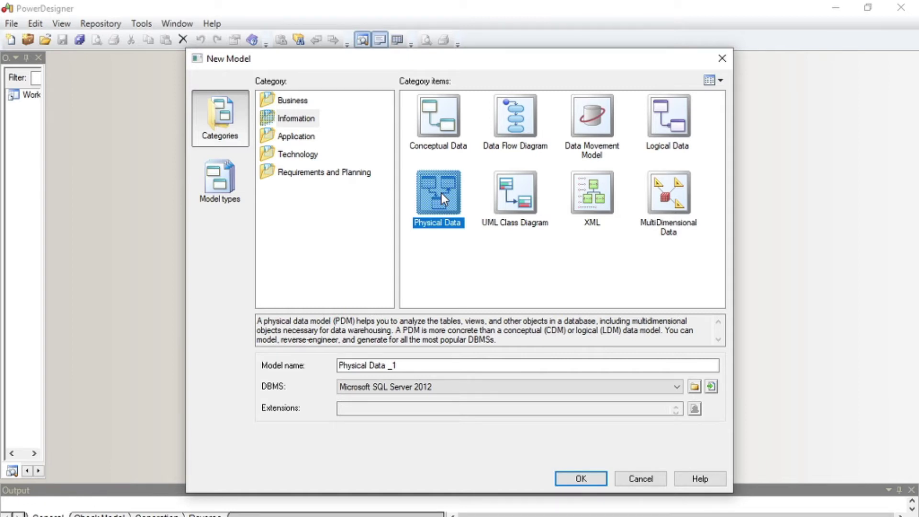
click(691, 121)
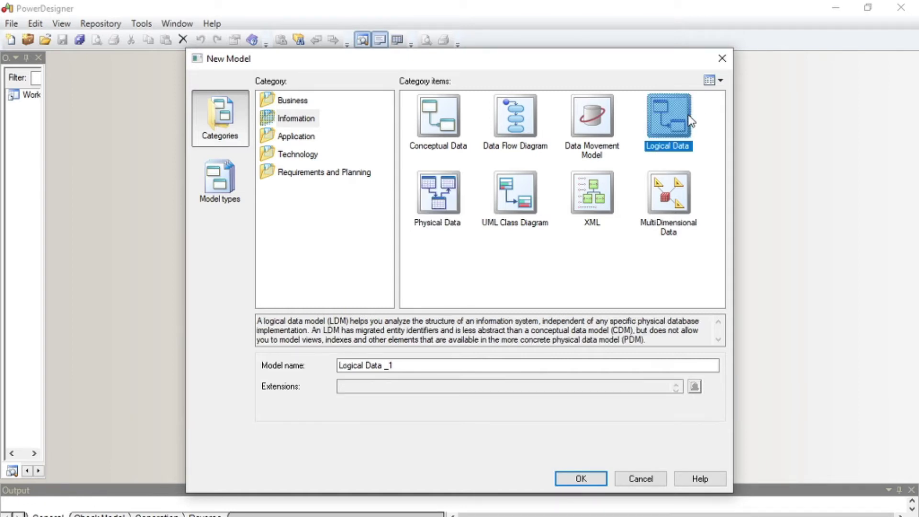
click(452, 213)
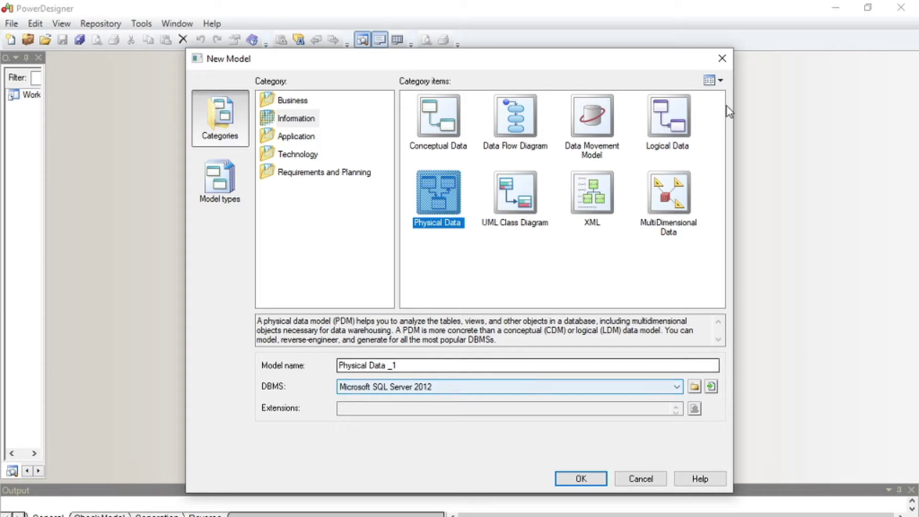
click(683, 111)
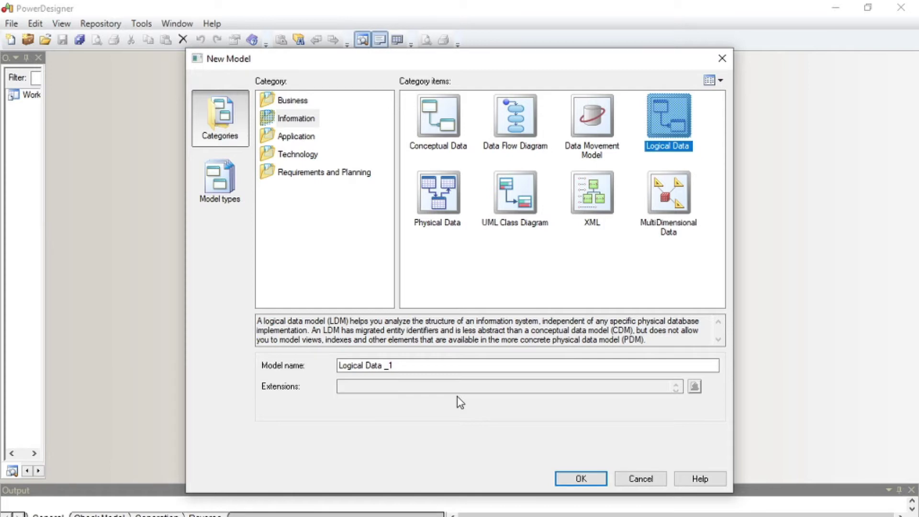
Step: Create a Physical Data model named Facturacion with Microsoft SQL Server 2012 as its DBMS
click(438, 200)
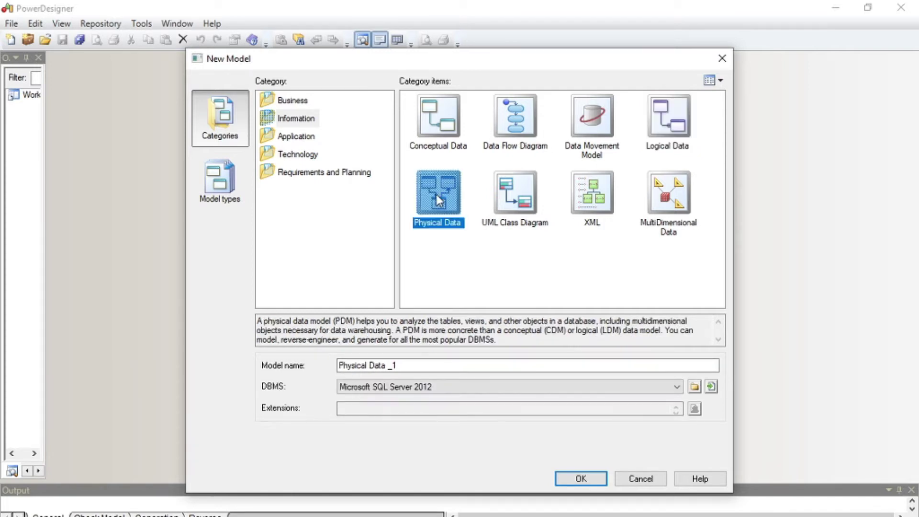
drag(434, 366, 244, 375)
text(FAC)
key(BackSpace)
key(BackSpace)
text(actura)
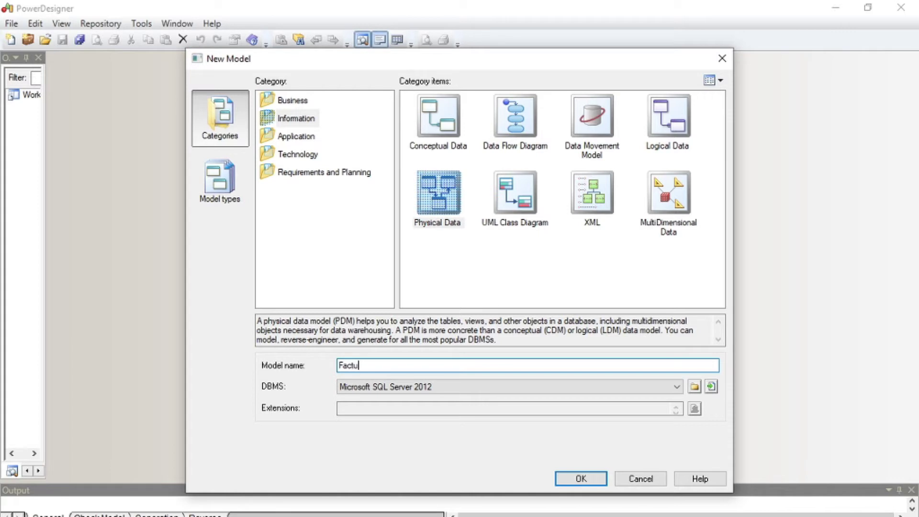
text(cion)
click(365, 391)
click(382, 393)
click(581, 480)
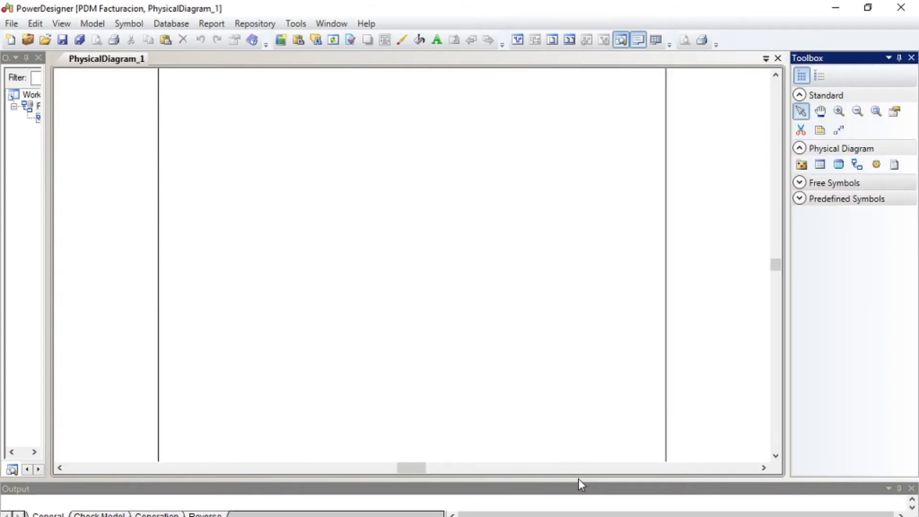
Step: Add a table named FacturaEncabezado in the upper part of the diagram and shift it slightly to the right
click(820, 165)
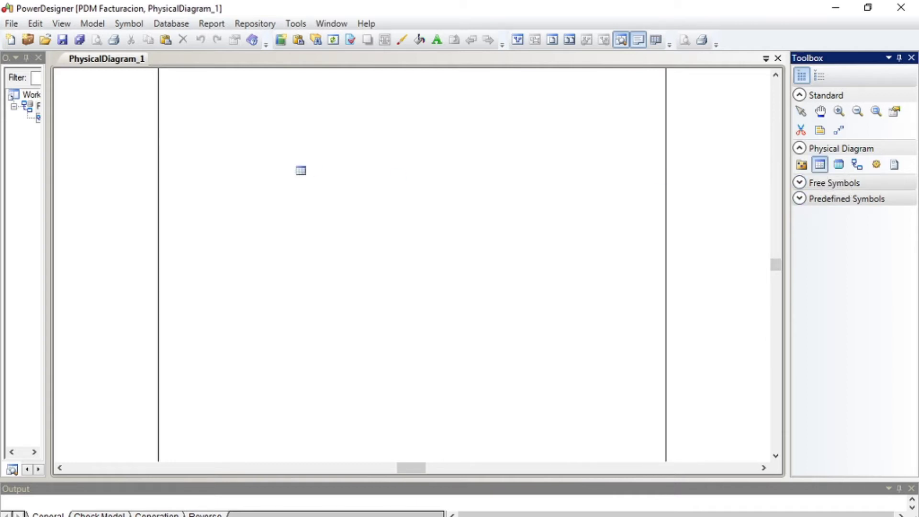
click(272, 187)
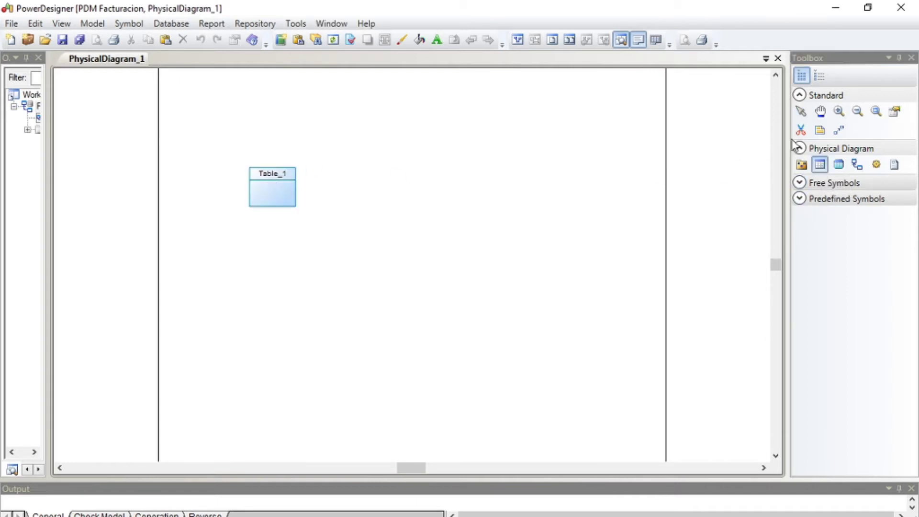
click(801, 111)
double_click(282, 175)
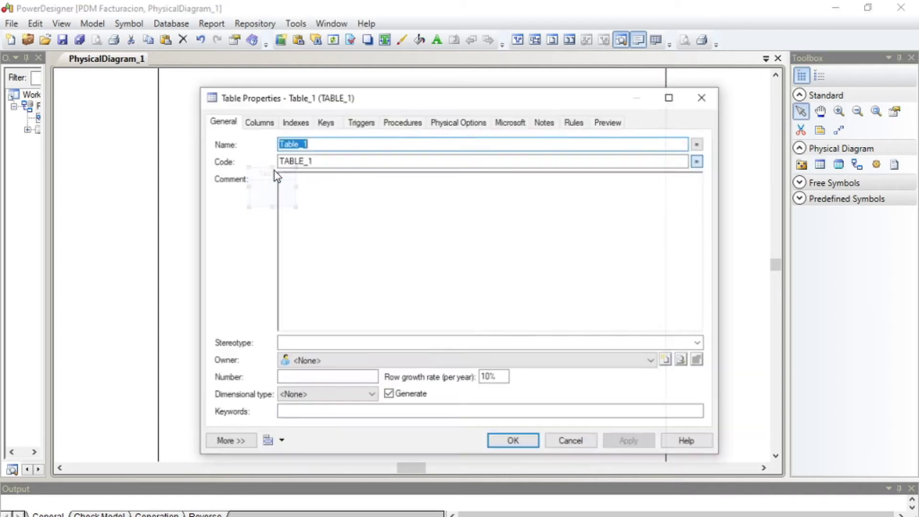
text(FActura)
key(BackSpace)
key(BackSpace)
key(BackSpace)
key(BackSpace)
key(BackSpace)
key(BackSpace)
text(a)
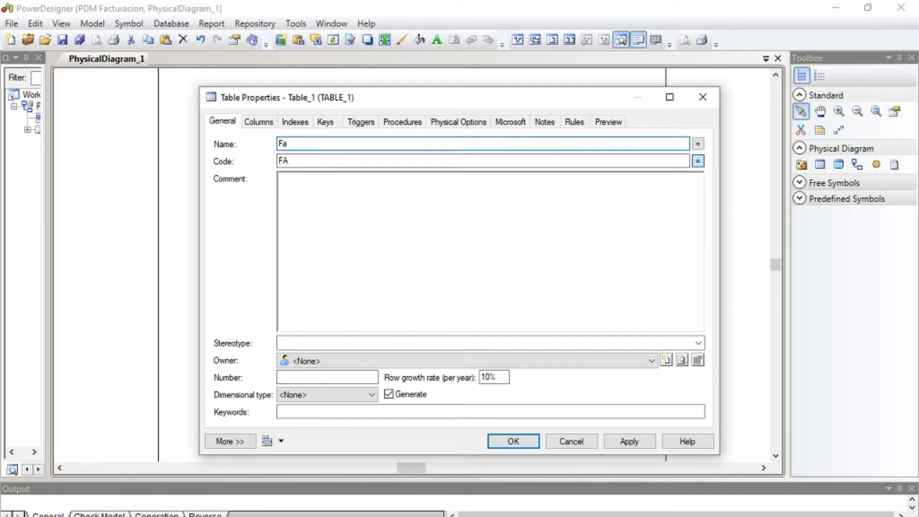
text(cturaEncabezado)
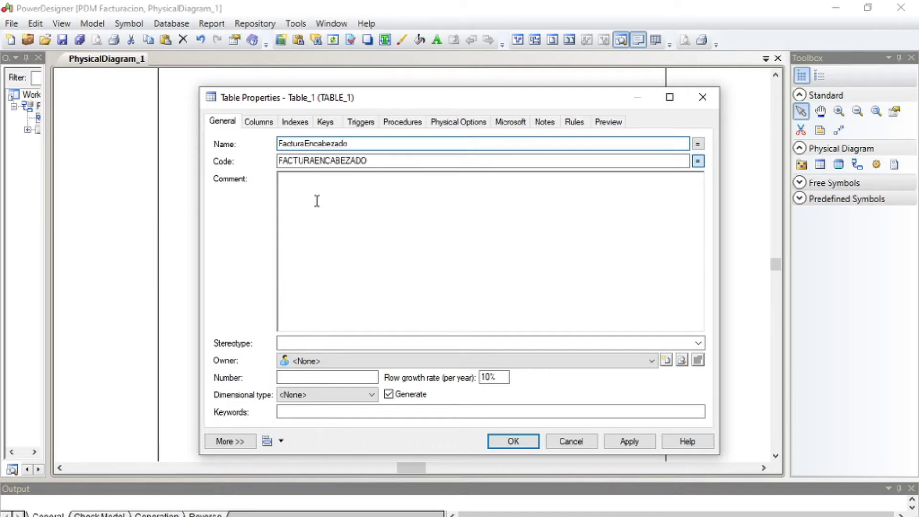
click(508, 442)
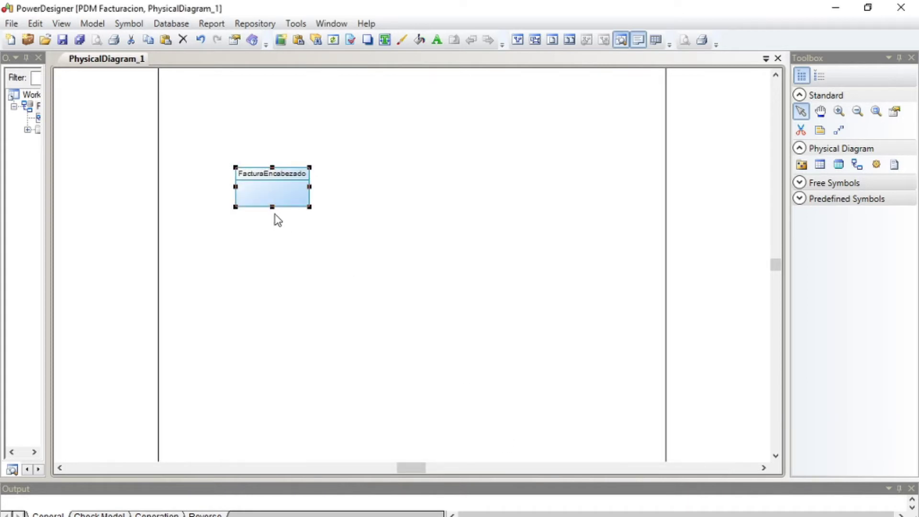
drag(275, 199, 322, 206)
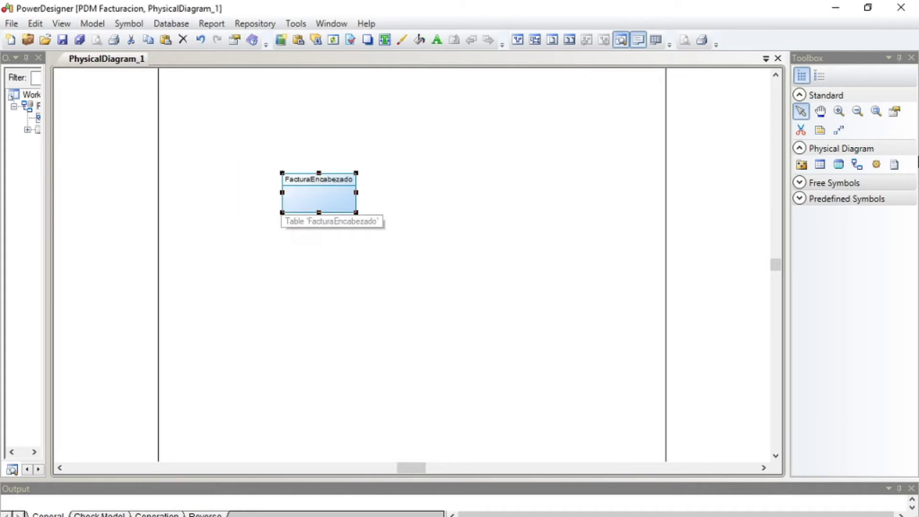
Step: Add a second table to the diagram, below and to the right of FacturaEncabezado, and name it FacturaDetalle
click(816, 167)
click(429, 254)
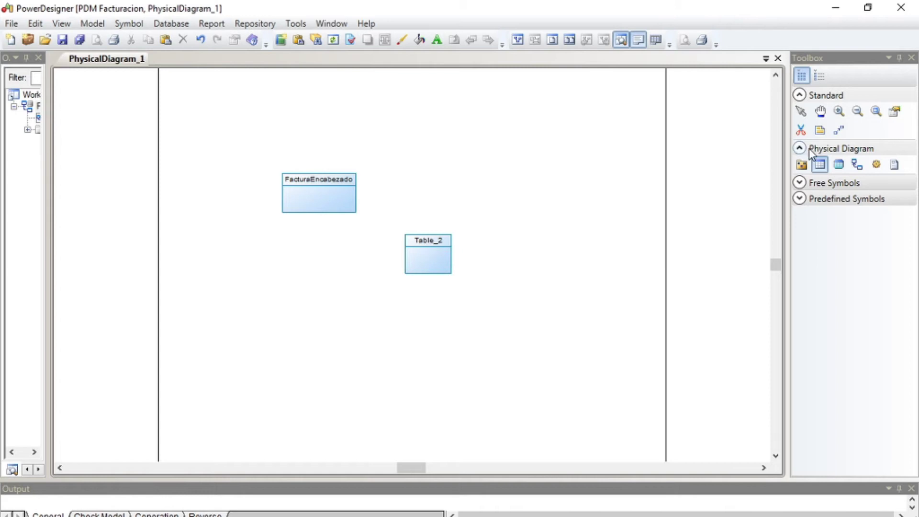
click(801, 115)
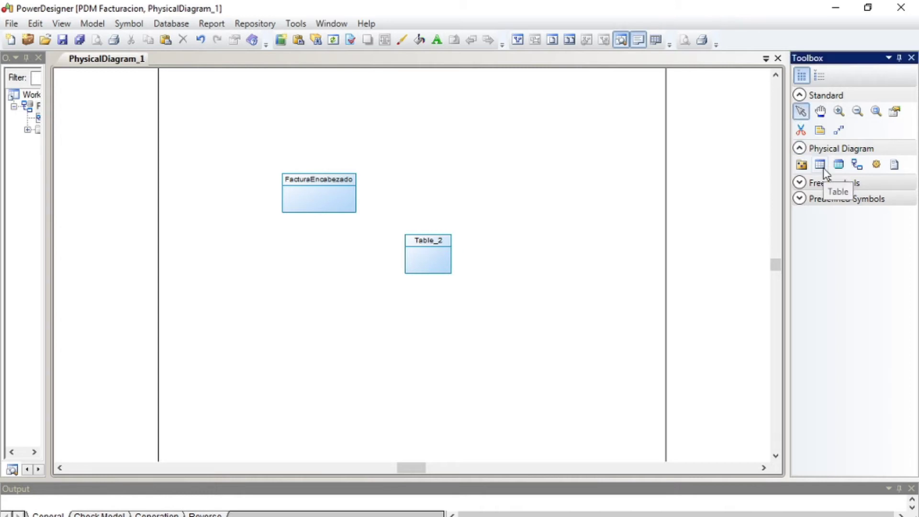
double_click(427, 252)
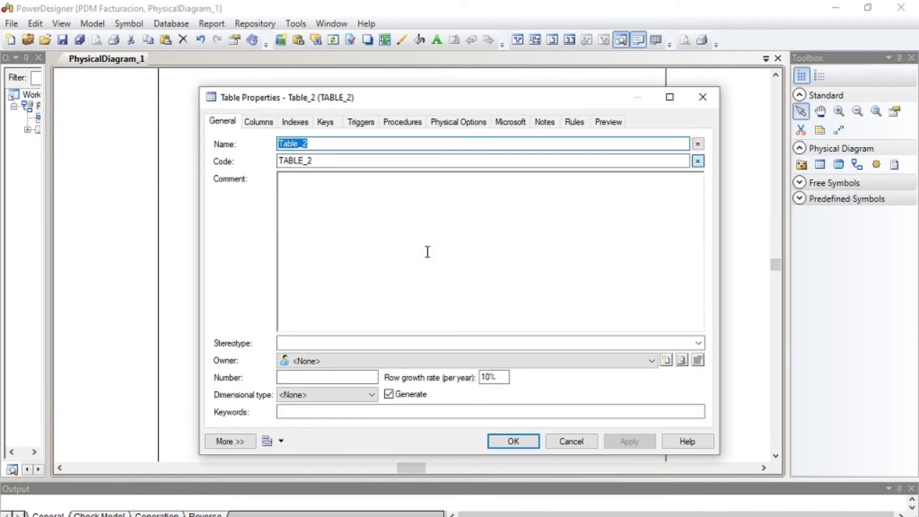
text(Factura)
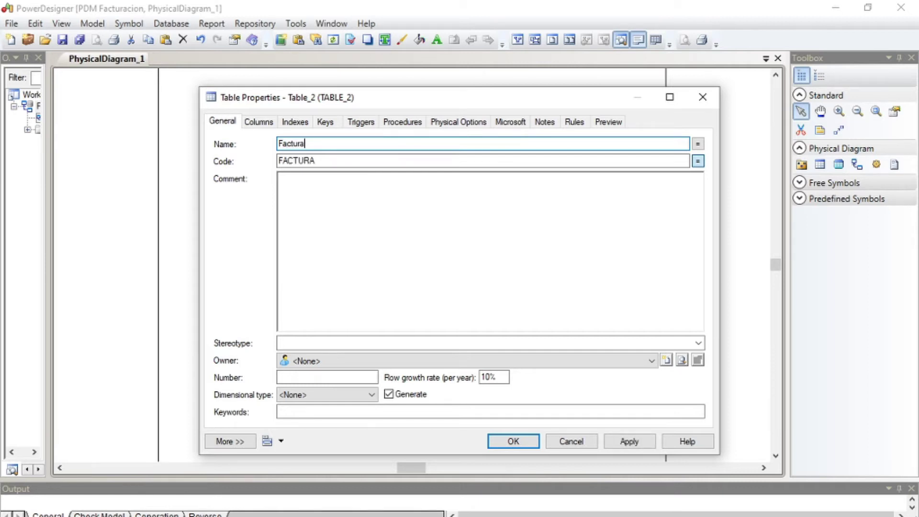
text(Detalle)
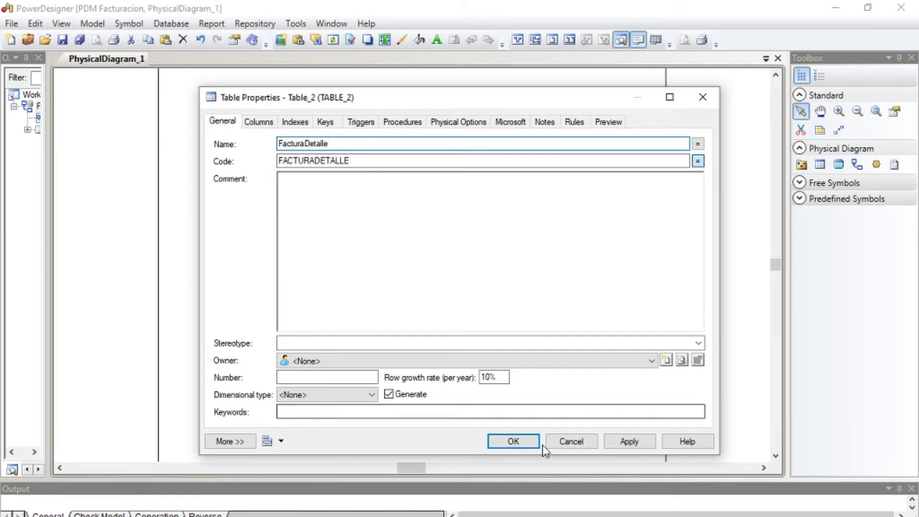
click(525, 446)
Step: Move the FacturaDetalle table up so it sits beside FacturaEncabezado at about the same height
drag(438, 261, 526, 195)
drag(467, 195, 434, 194)
drag(495, 194, 468, 193)
click(755, 181)
Step: Add a table named Clientes below and left of FacturaEncabezado, and move FacturaDetalle farther from FacturaEncabezado
click(820, 164)
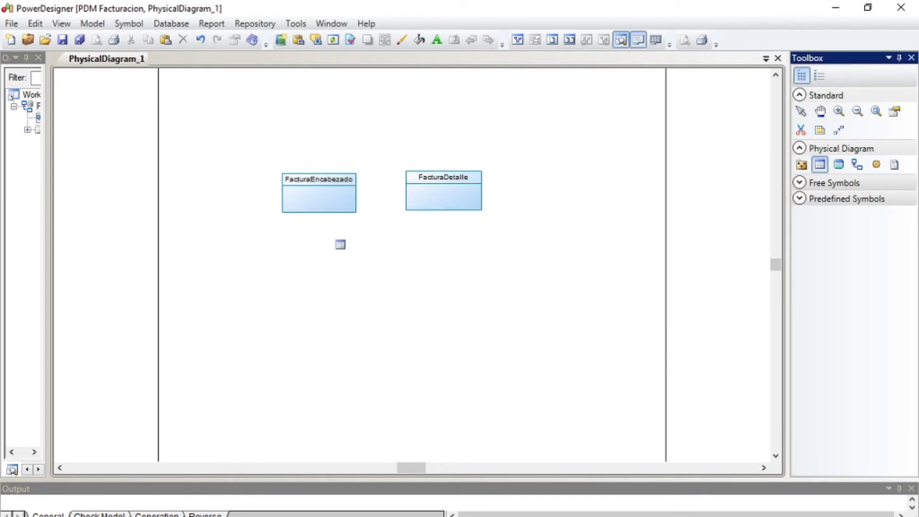
click(215, 289)
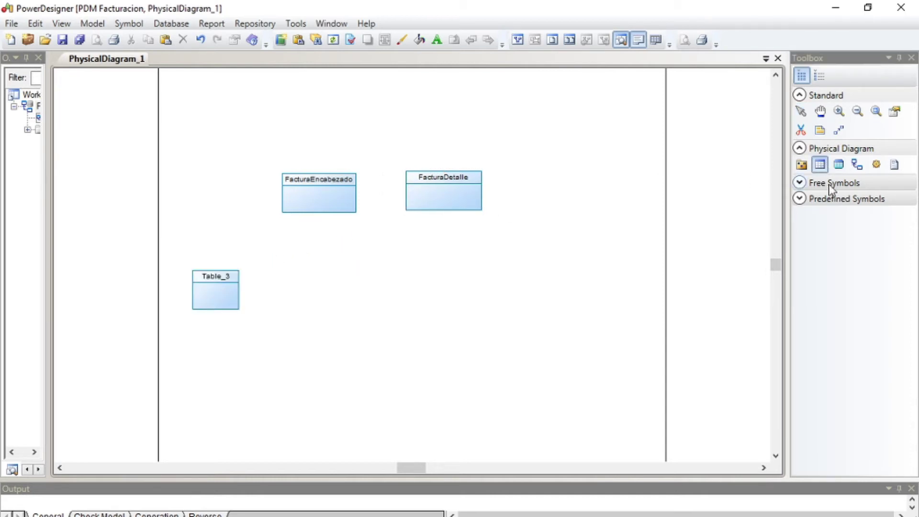
click(801, 112)
double_click(211, 294)
text(Clientes)
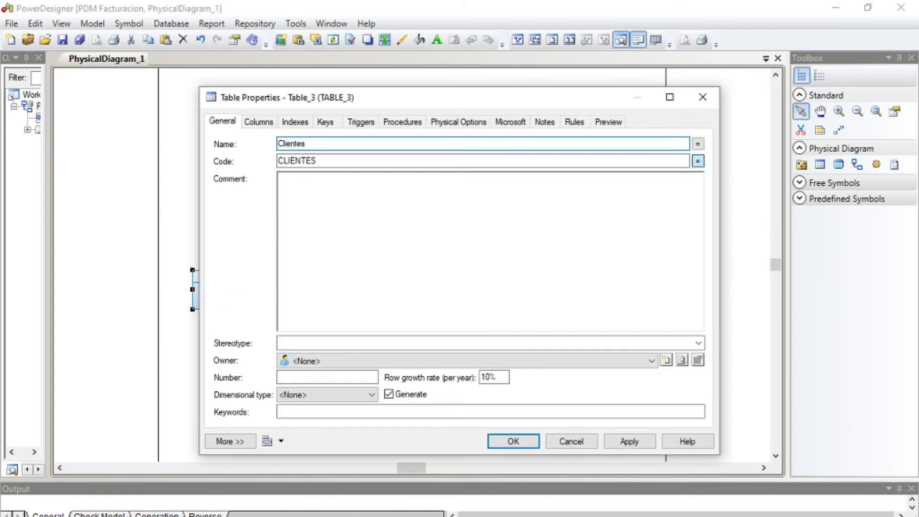
drag(206, 289, 246, 252)
drag(434, 199, 467, 199)
Step: Add a fourth table below and to the right of FacturaDetalle and name it Productos
click(820, 164)
click(531, 263)
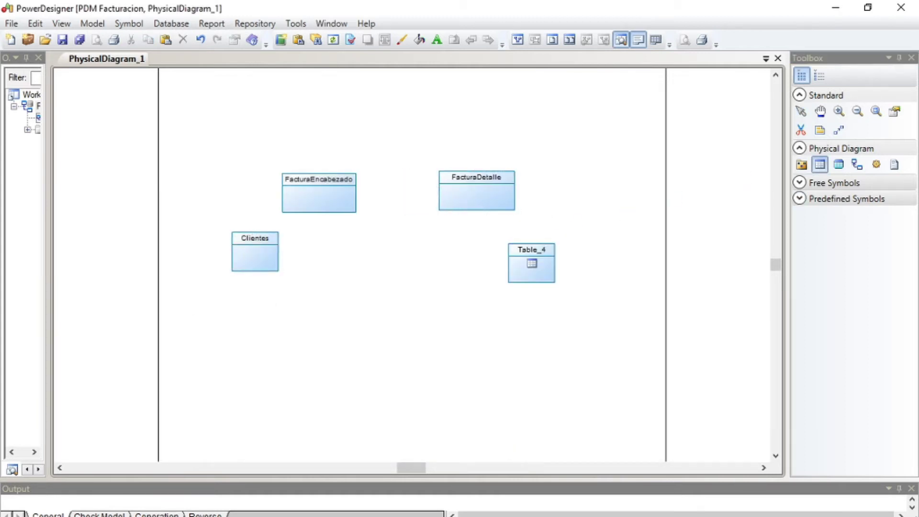
click(801, 111)
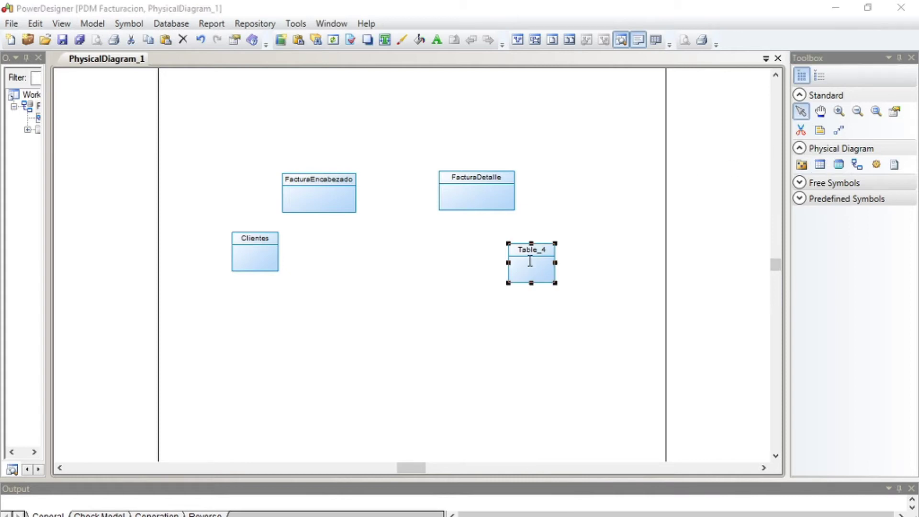
double_click(529, 261)
text(Productos)
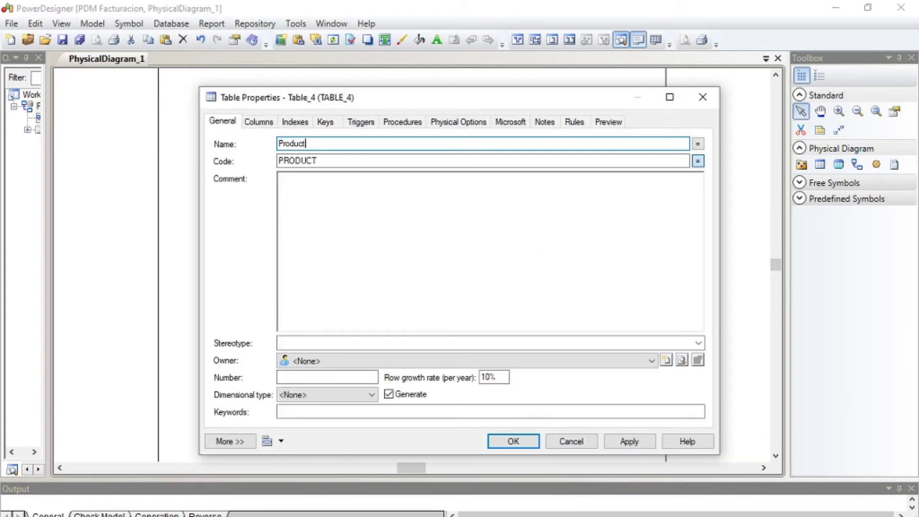
click(522, 447)
Step: Space out the lower tables, moving Clientes farther below FacturaEncabezado and Productos slightly down and to the right
drag(262, 259, 269, 307)
mouse_move(545, 272)
mouse_down()
mouse_move(550, 324)
mouse_move(560, 278)
mouse_up()
click(586, 216)
drag(268, 297, 297, 302)
click(386, 272)
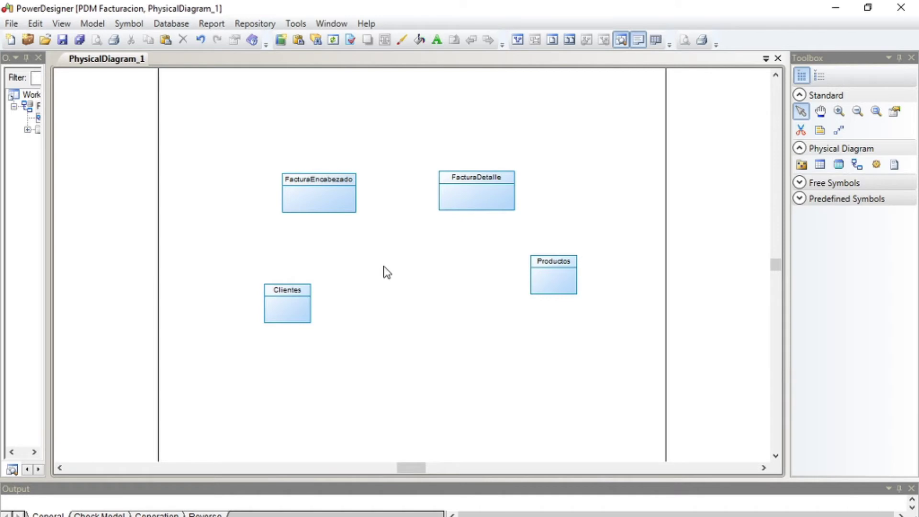
Step: Add a column named FacNumero to the FacturaEncabezado table
double_click(329, 196)
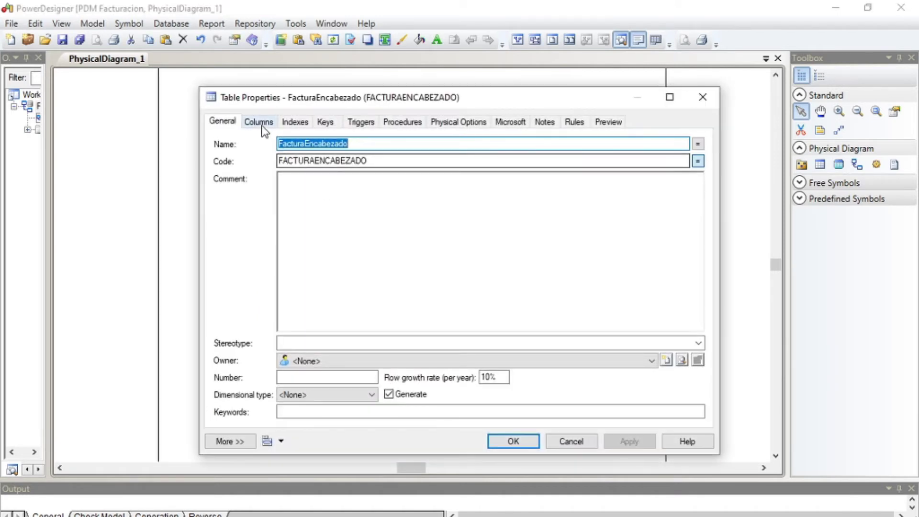
click(258, 122)
click(282, 177)
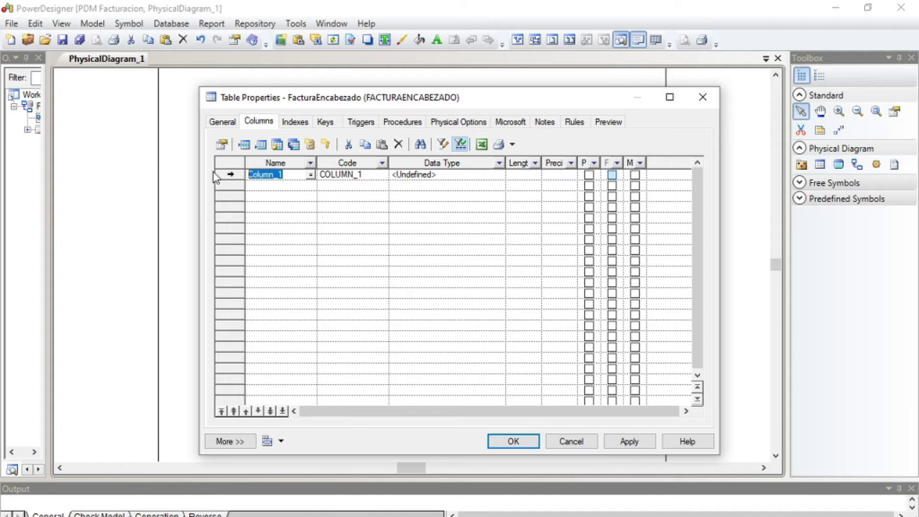
text(C)
key(BackSpace)
text(Fa)
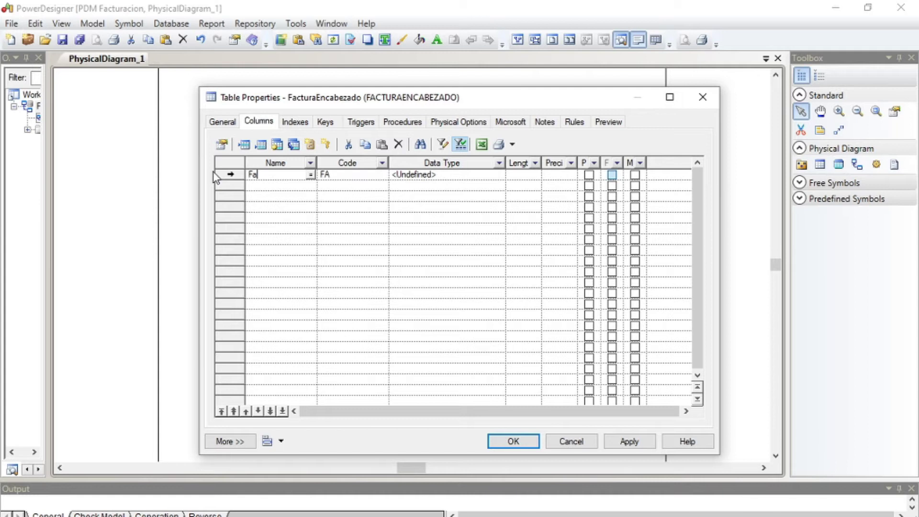
text(cNumero)
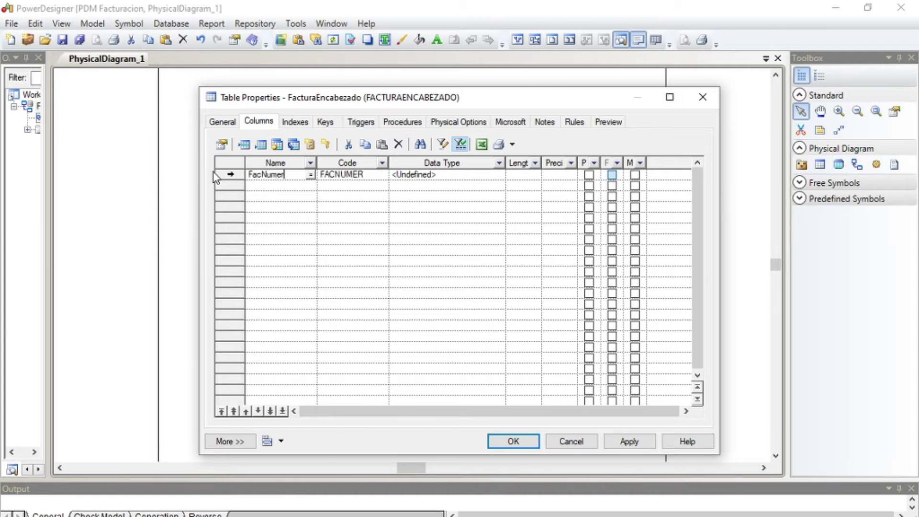
Step: Set the FacNumero column's data type to int and mark it as the primary key
click(452, 174)
click(488, 175)
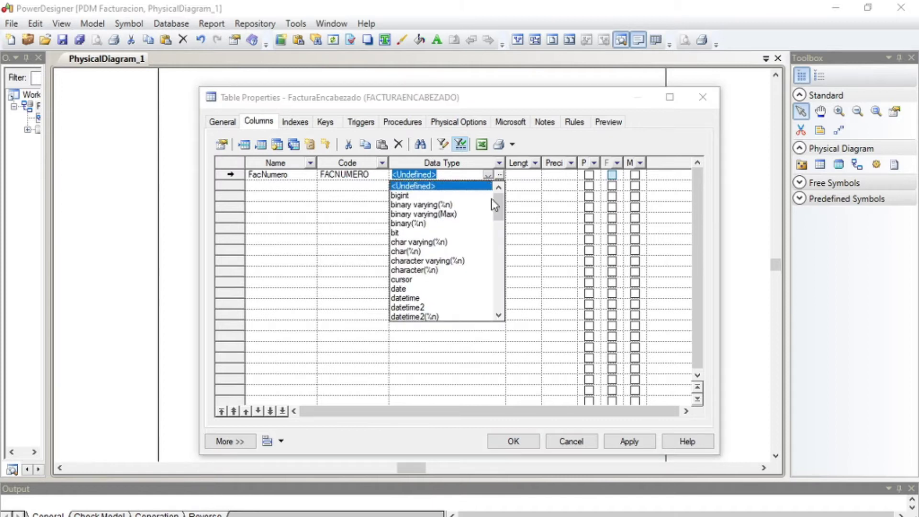
drag(498, 217, 499, 243)
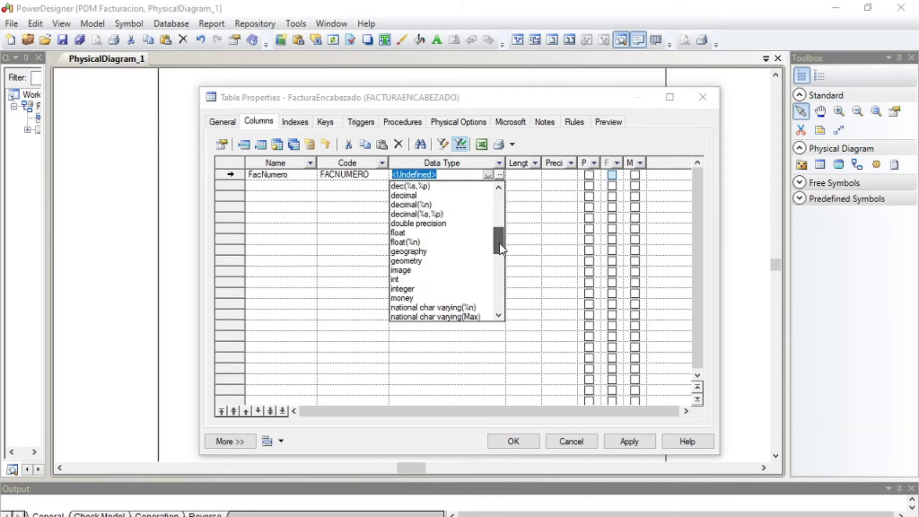
click(411, 280)
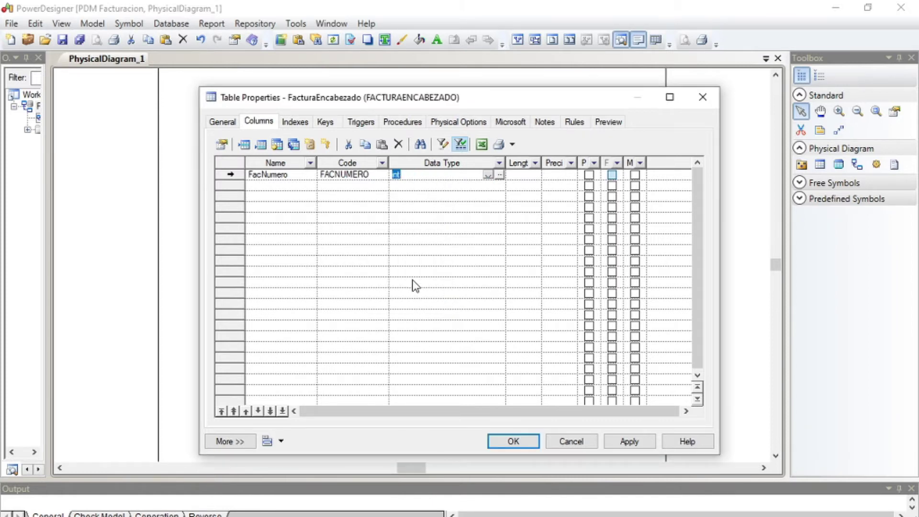
click(590, 176)
Step: Add a second column named FacFecha to FacturaEncabezado with the datetime data type
click(297, 185)
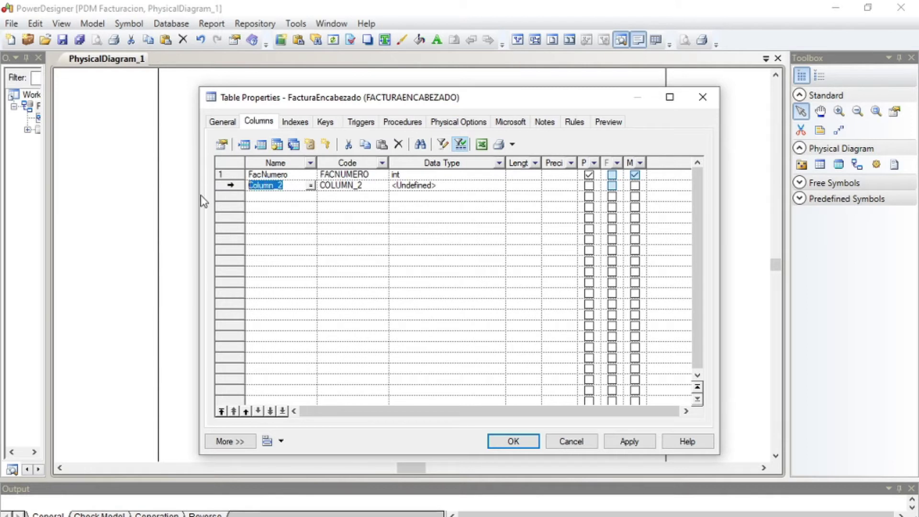
text(Fac)
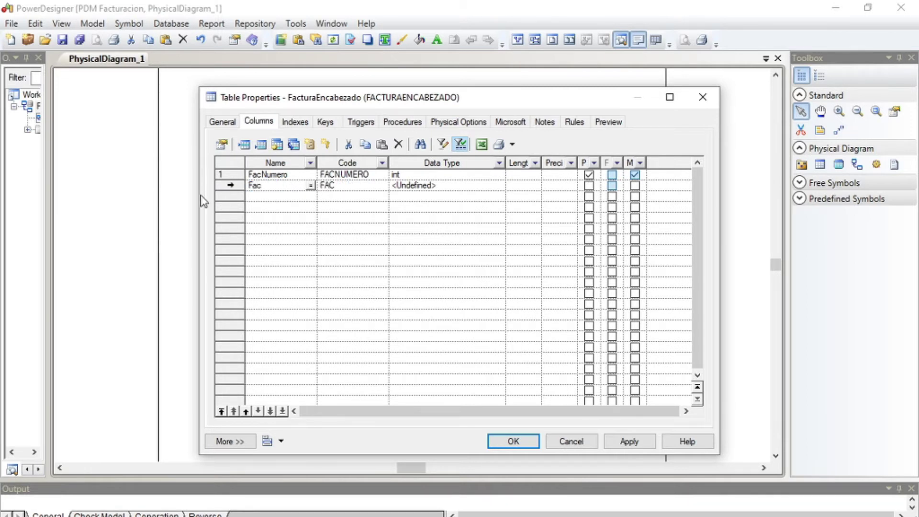
text(Fecha)
click(483, 186)
click(487, 186)
drag(499, 209, 499, 223)
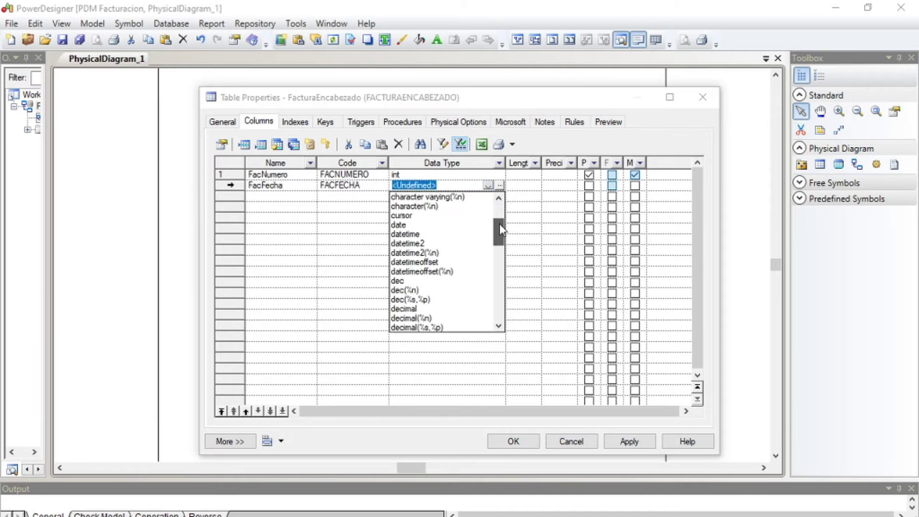
click(414, 234)
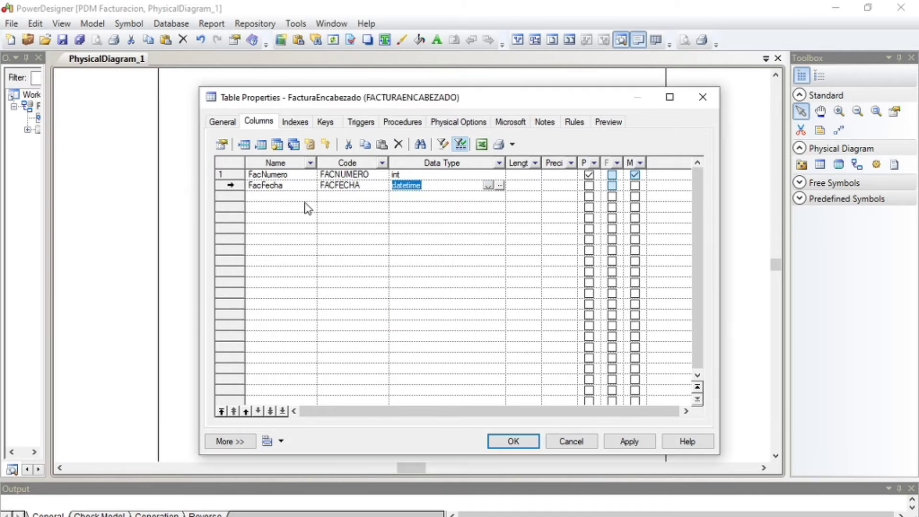
Step: Add a third column named FacTipo to the FacturaEncabezado table
click(290, 197)
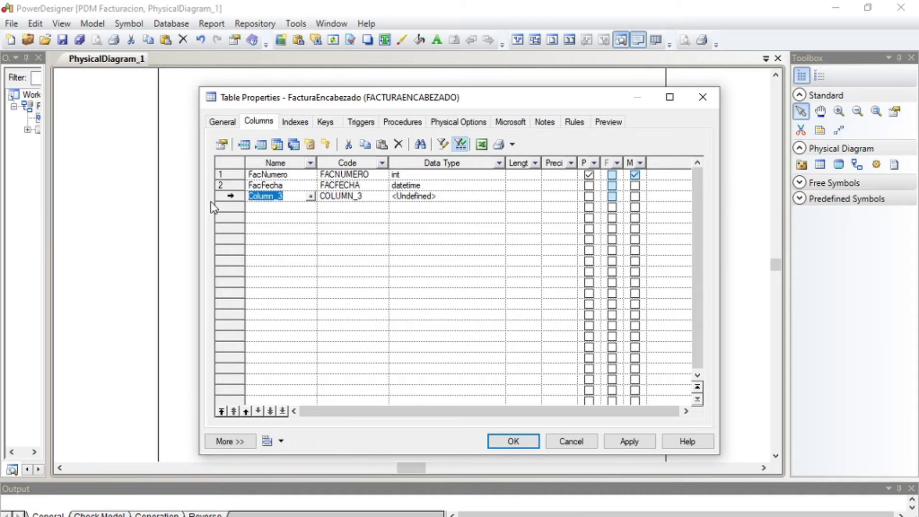
text(FacTipo)
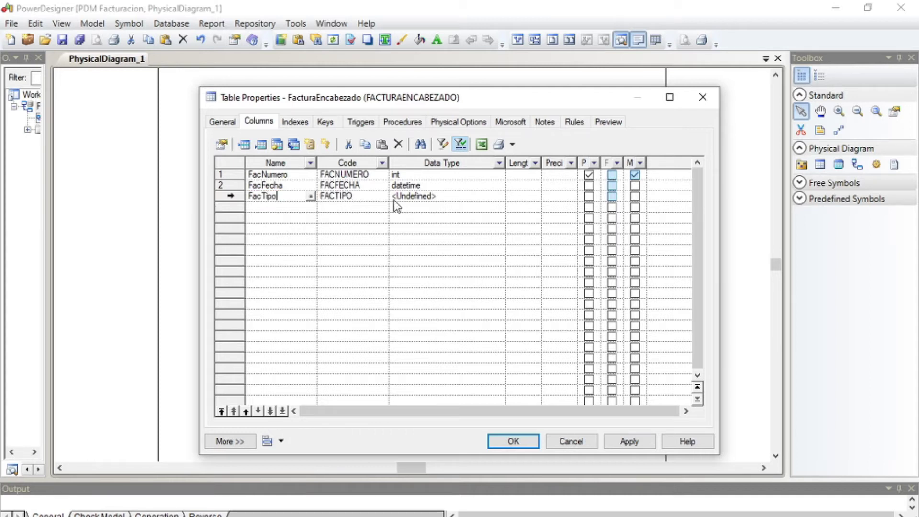
click(457, 196)
click(500, 196)
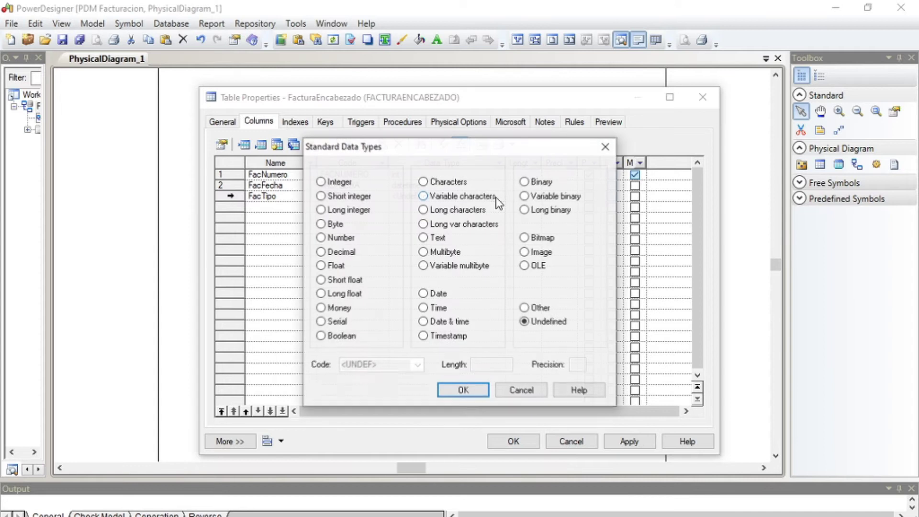
click(606, 146)
click(488, 187)
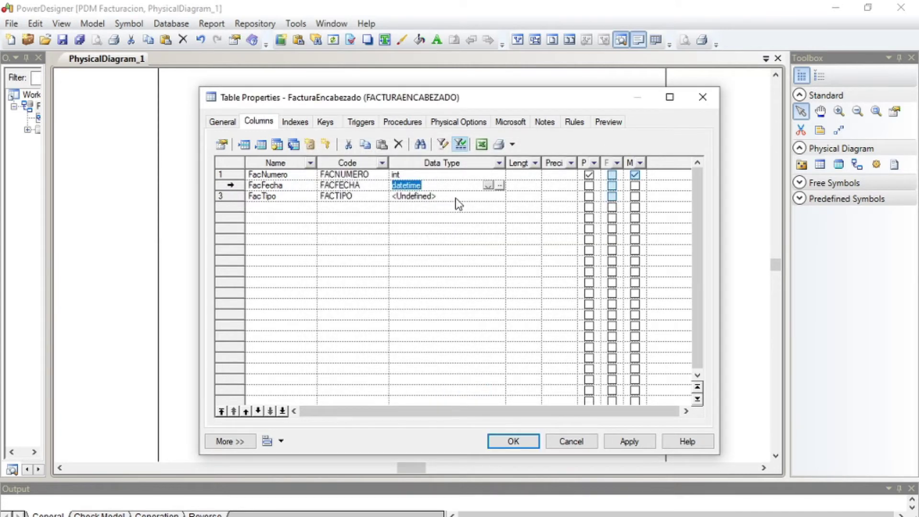
Step: Give the FacTipo column the char(%n) data type and replace the length placeholder with 0
click(469, 197)
click(487, 196)
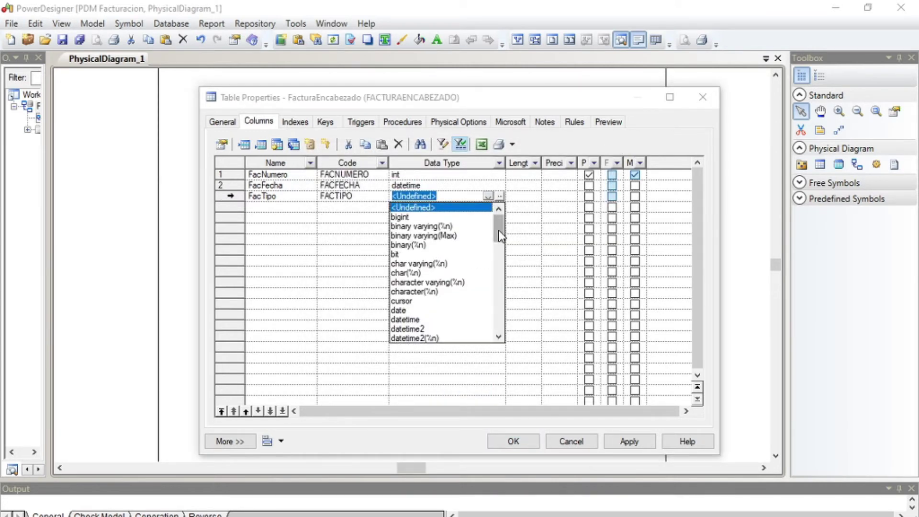
scroll(499, 237, down, 1)
drag(499, 241, 498, 238)
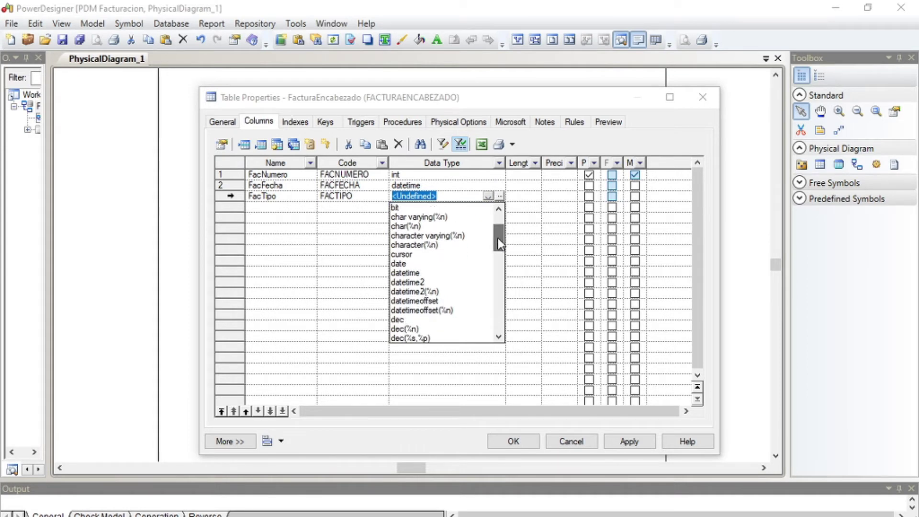
click(414, 227)
click(419, 198)
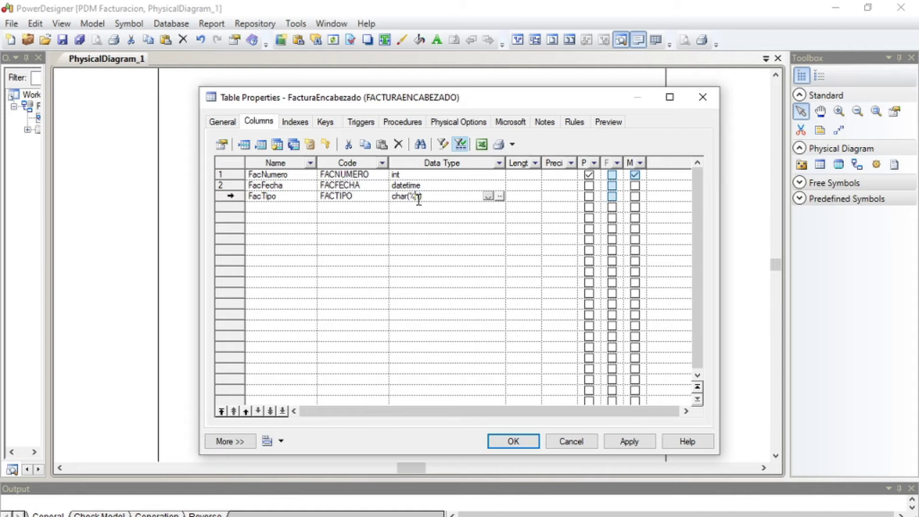
drag(420, 198, 413, 198)
text(0)
click(411, 206)
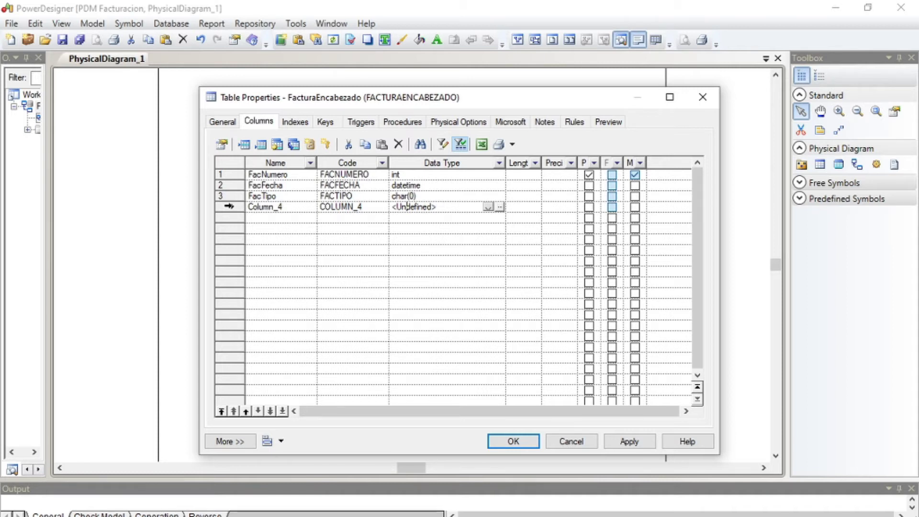
click(229, 211)
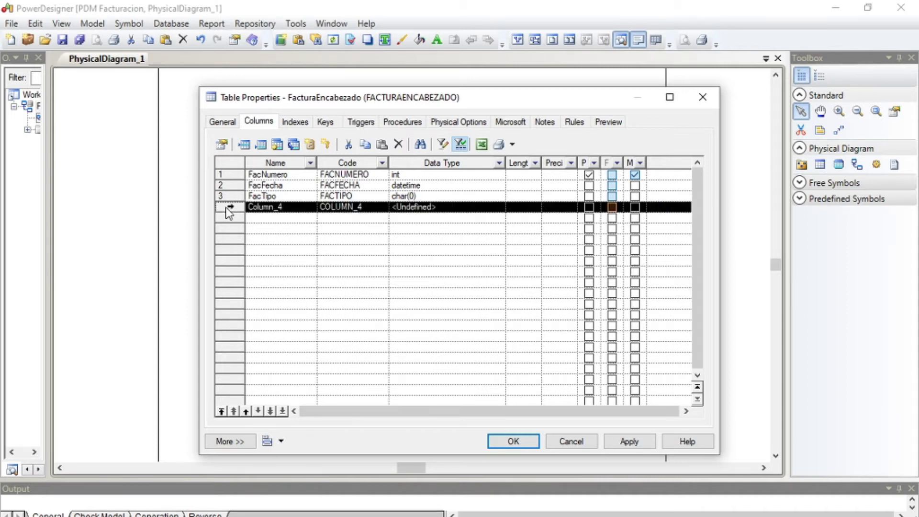
key(Delete)
Step: Set the FacTipo column's data type to char(2) and save the FacturaEncabezado table's properties
click(415, 197)
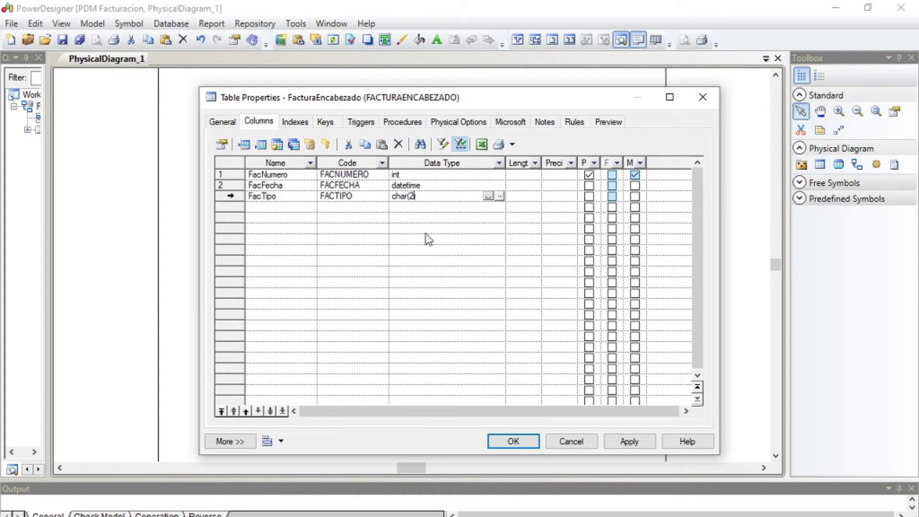
click(630, 442)
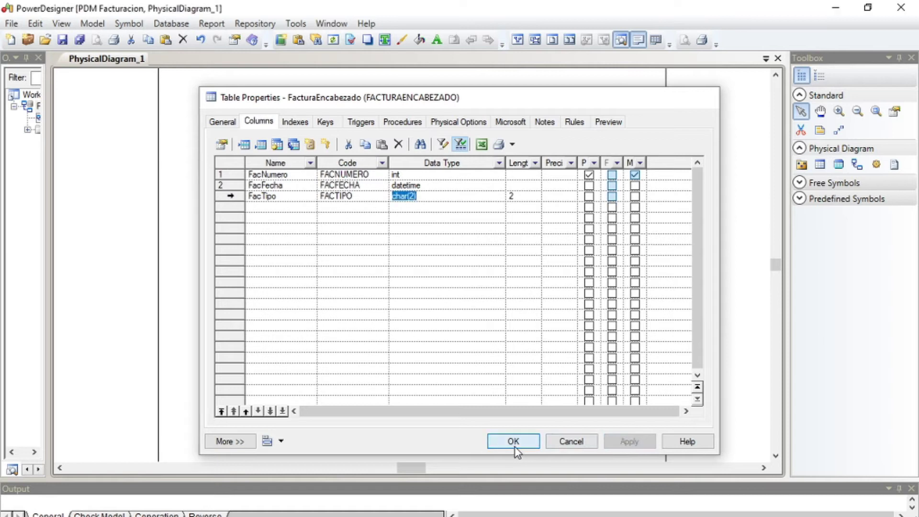
click(515, 446)
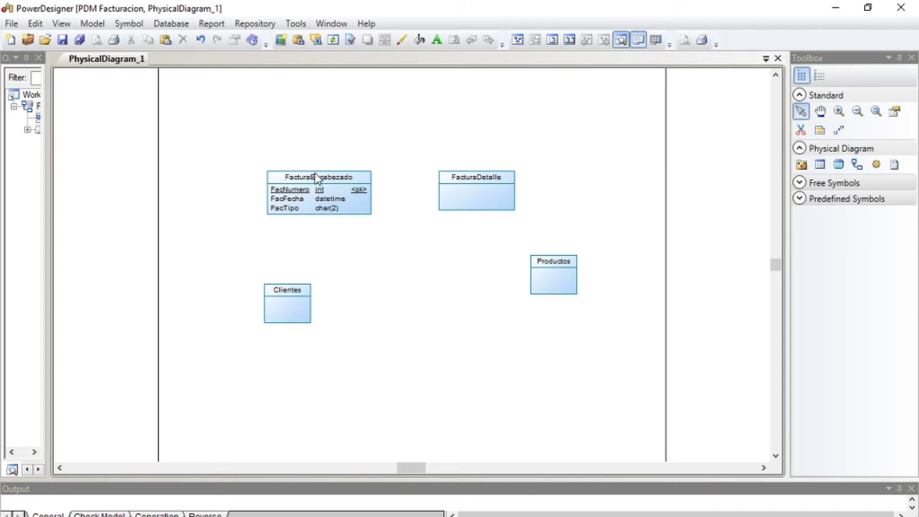
Step: Add a first column named CliCodigo to the Clientes table
double_click(282, 306)
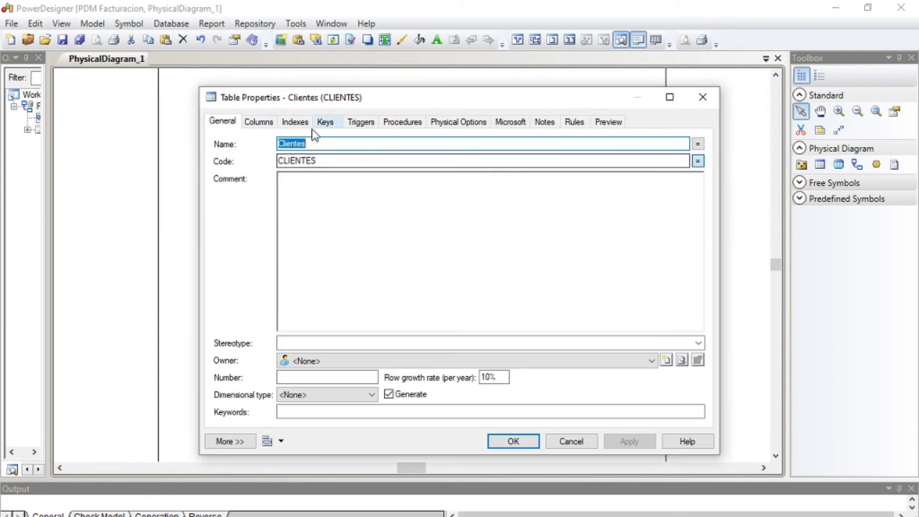
click(255, 121)
click(280, 174)
drag(290, 175, 220, 178)
text(Cli)
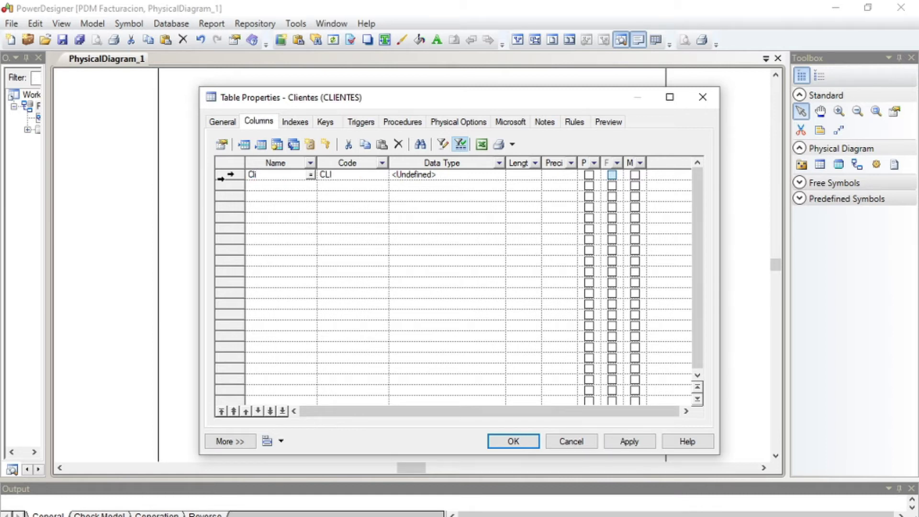
text(Codigo)
Step: Add two more columns to Clientes, named CliIdentidad and CliNombre
click(291, 185)
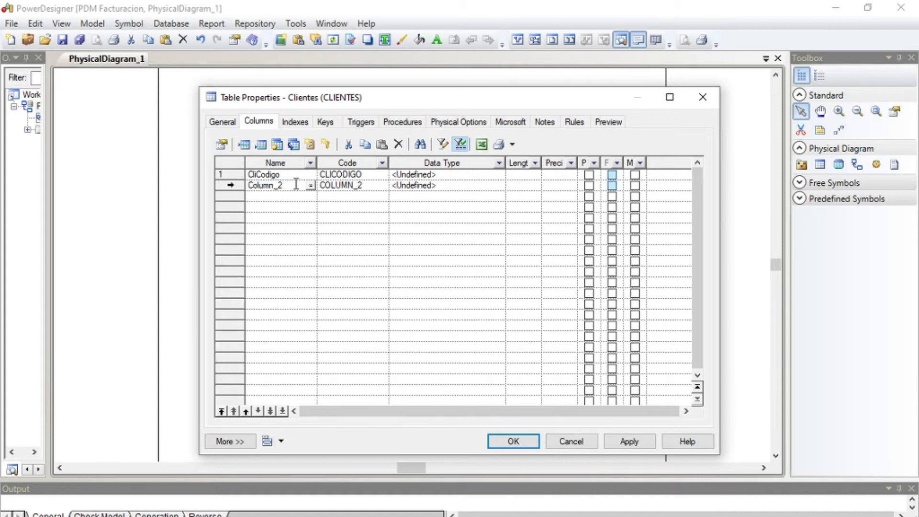
text(CliIdentidad)
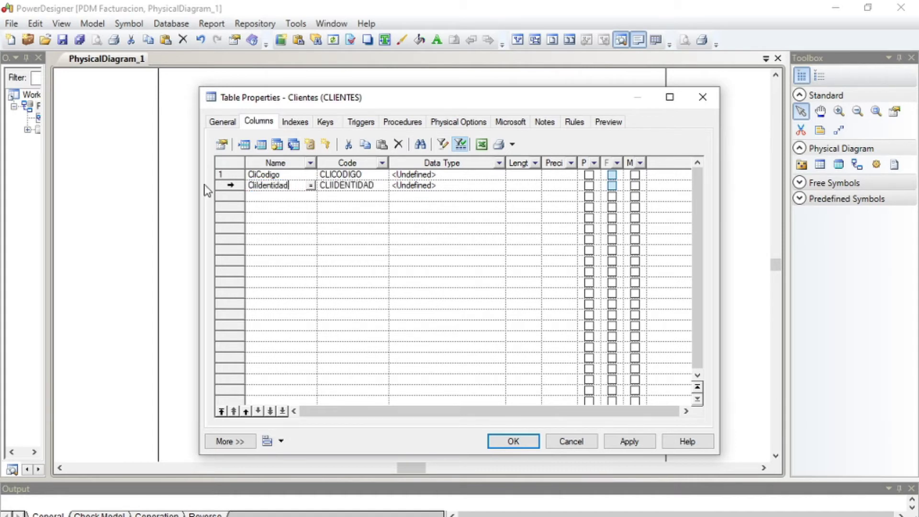
key(Tab)
click(282, 196)
click(290, 196)
drag(297, 197, 194, 197)
text(CliNombre)
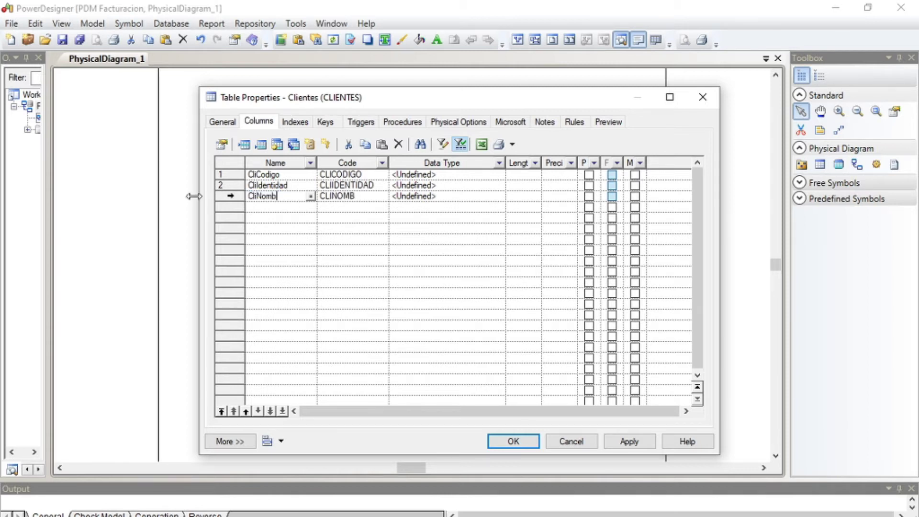
Step: Add columns named CliApellido and CliCorreo below CliNombre in the Clientes table
click(280, 206)
drag(291, 207, 181, 213)
text(CliApellido)
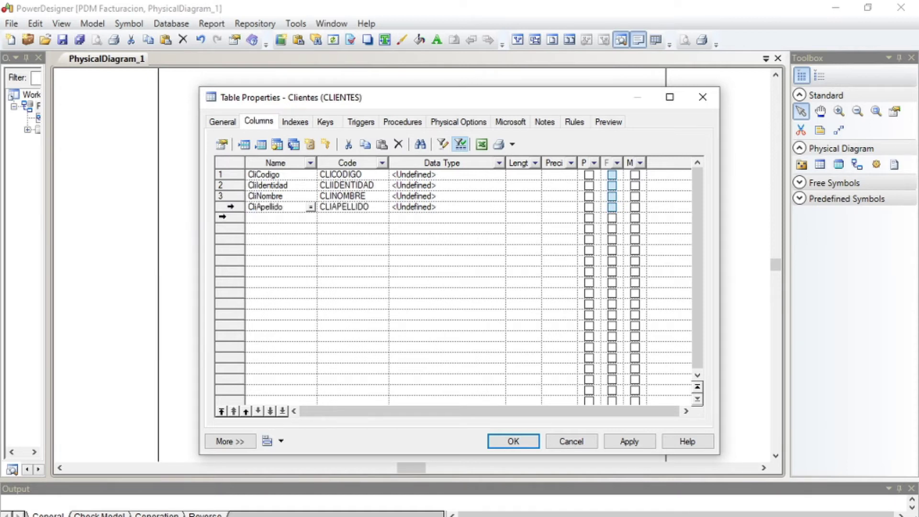
click(267, 217)
drag(291, 217, 247, 218)
text(CliCorreo)
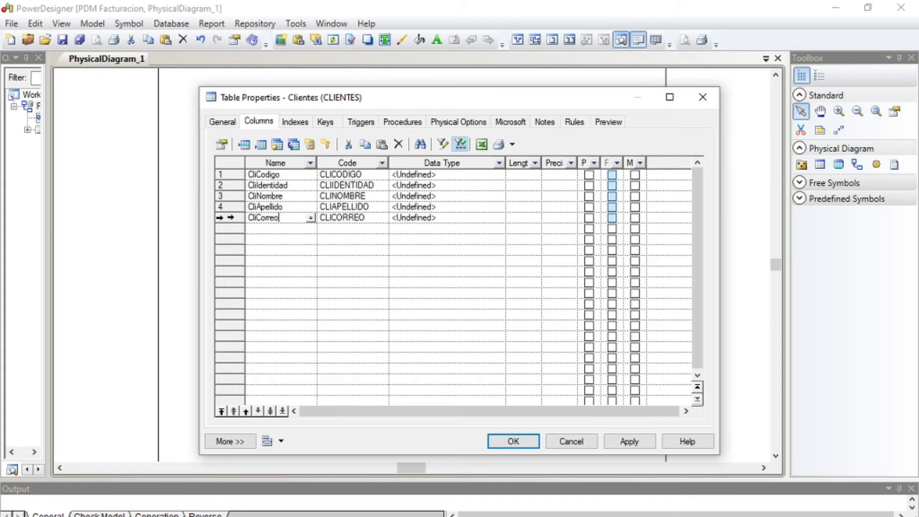
key(Return)
Step: Add a sixth column named CliCelular to the Clientes table
click(287, 228)
drag(291, 228, 189, 232)
text(CliCelular)
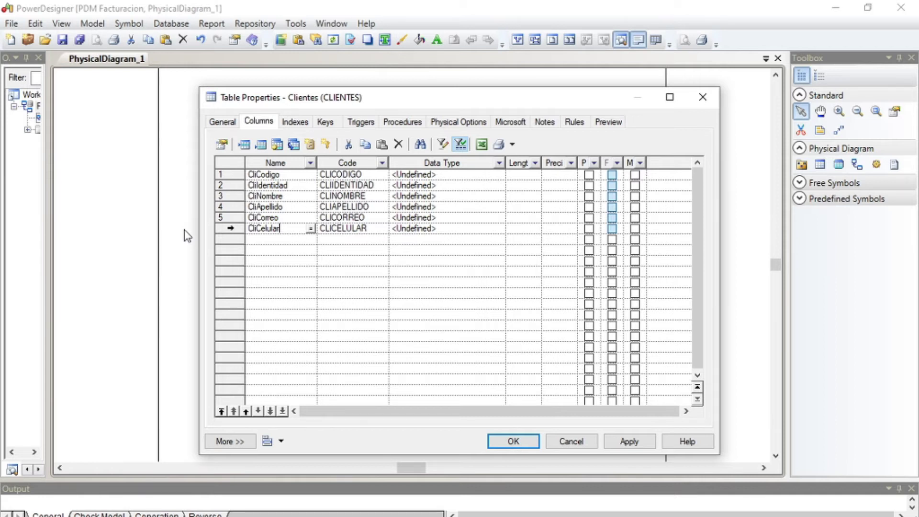
Step: Make CliCodigo the primary key of Clientes and set its data type to int
click(219, 175)
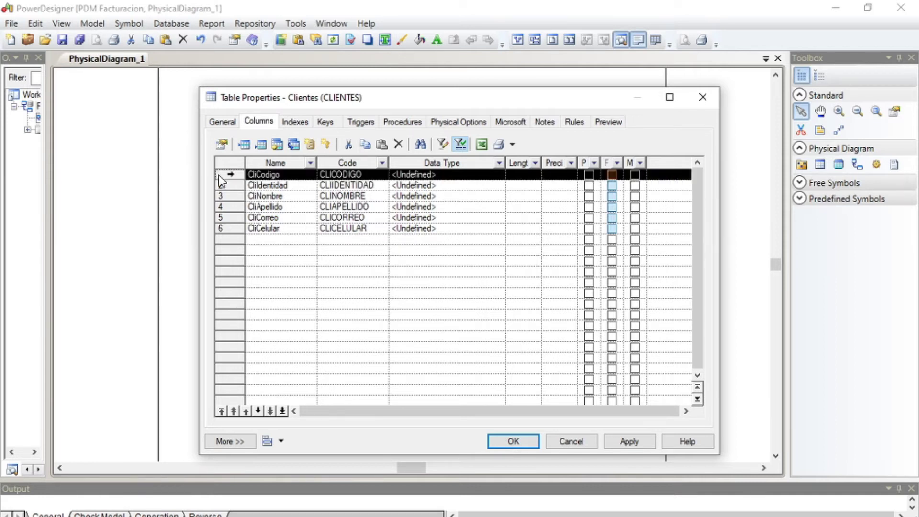
click(589, 174)
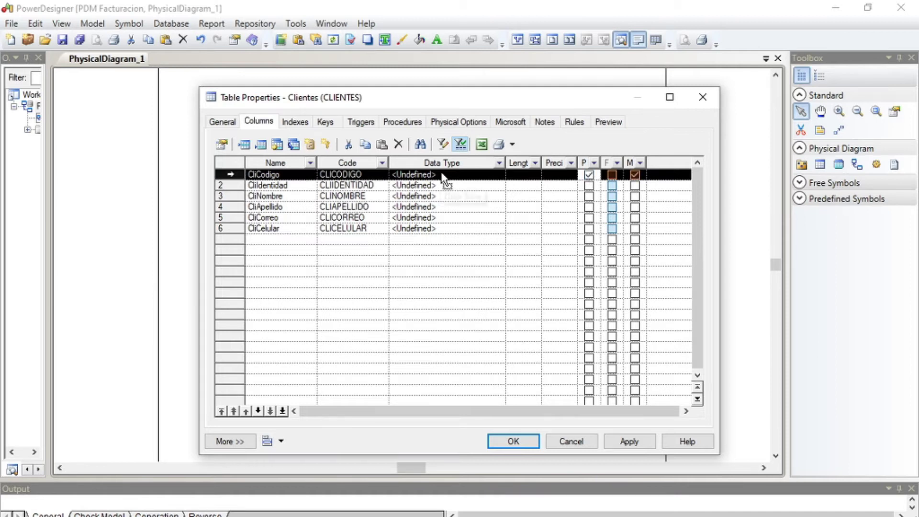
click(467, 175)
click(488, 176)
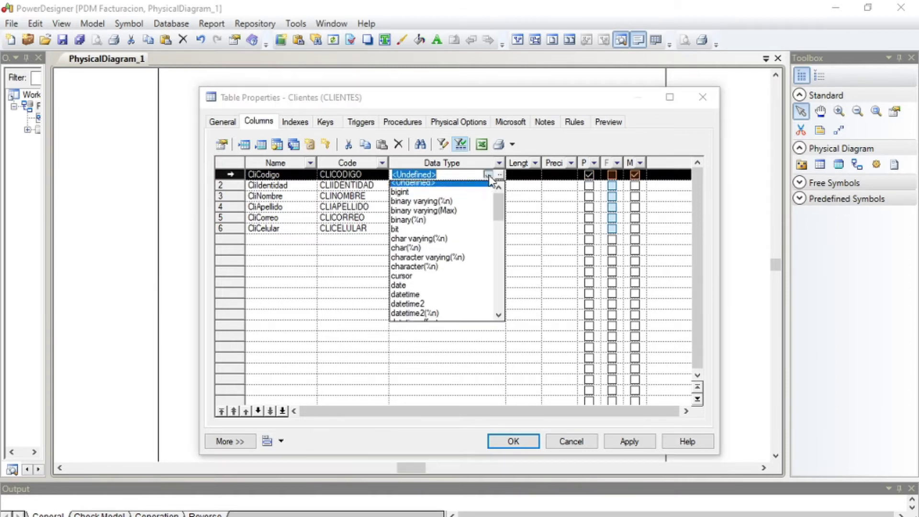
drag(499, 203, 502, 248)
click(401, 261)
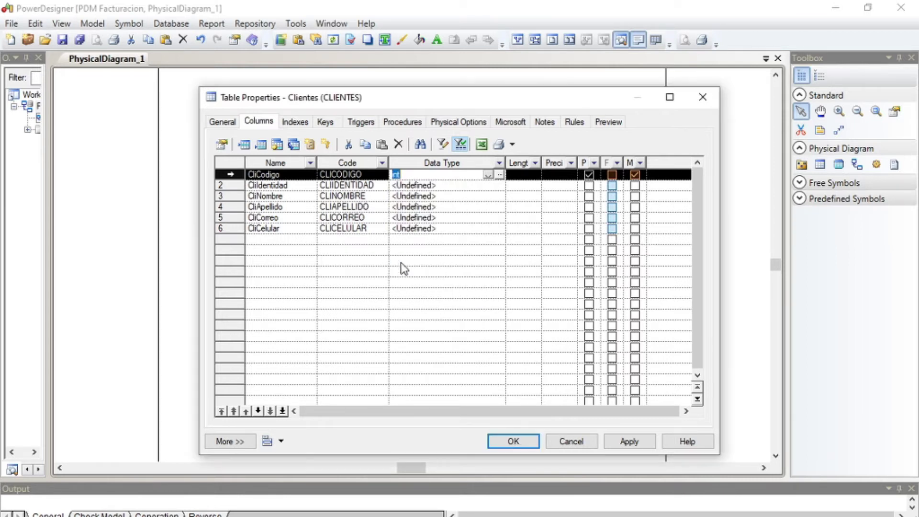
Step: Set the data type of the CliIdentidad column to varchar(13)
text(varc)
click(454, 186)
mouse_move(432, 185)
mouse_down()
mouse_move(423, 187)
mouse_move(434, 186)
mouse_up()
text(13)
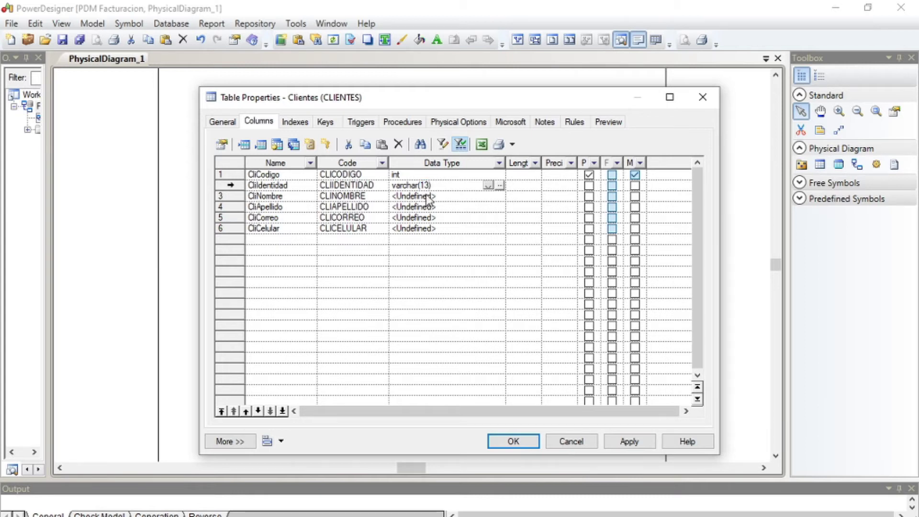
Step: Copy CliIdentidad's data type to the CliNombre column and change its length there to give varchar(60)
click(443, 188)
key(ctrl+c)
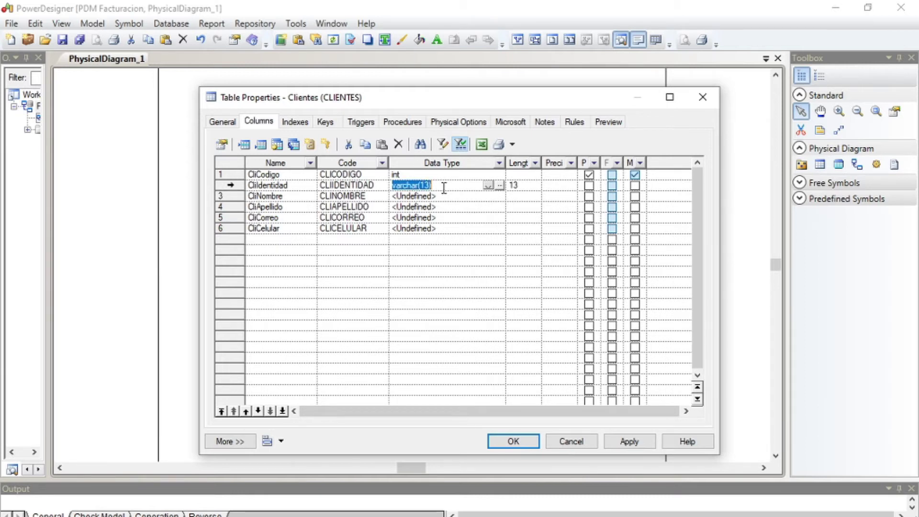
click(447, 200)
key(ctrl+v)
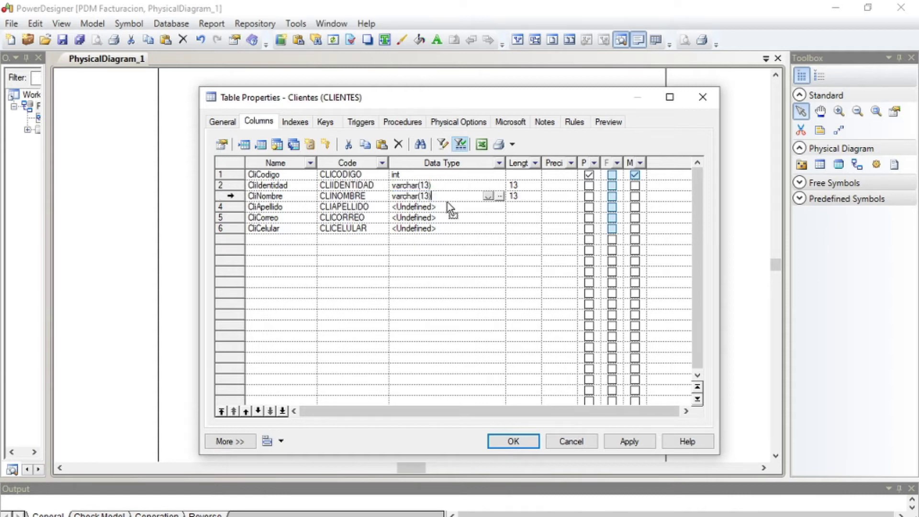
click(427, 205)
click(426, 197)
key(BackSpace)
key(BackSpace)
text(60)
key(Return)
Step: Copy the varchar(60) data type from CliNombre to the CliApellido and CliCorreo columns
key(ctrl+c)
click(448, 206)
key(ctrl+v)
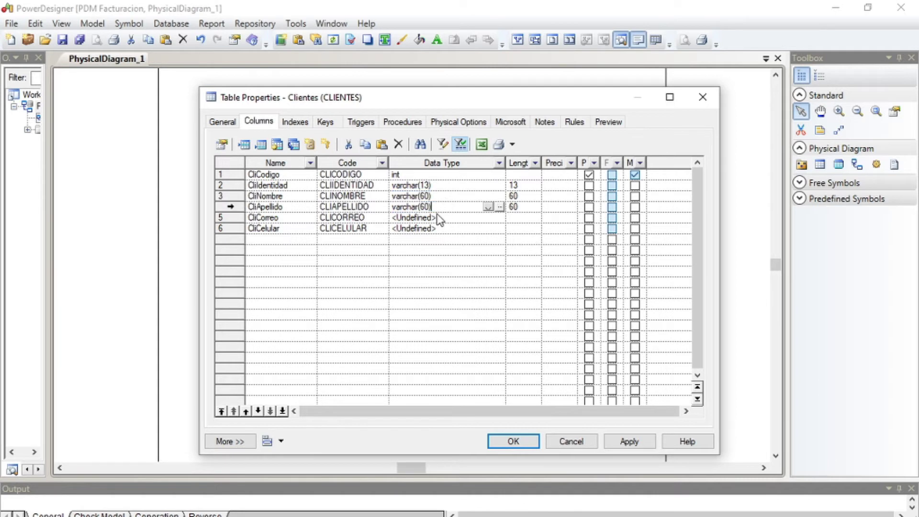
click(441, 217)
key(ctrl+v)
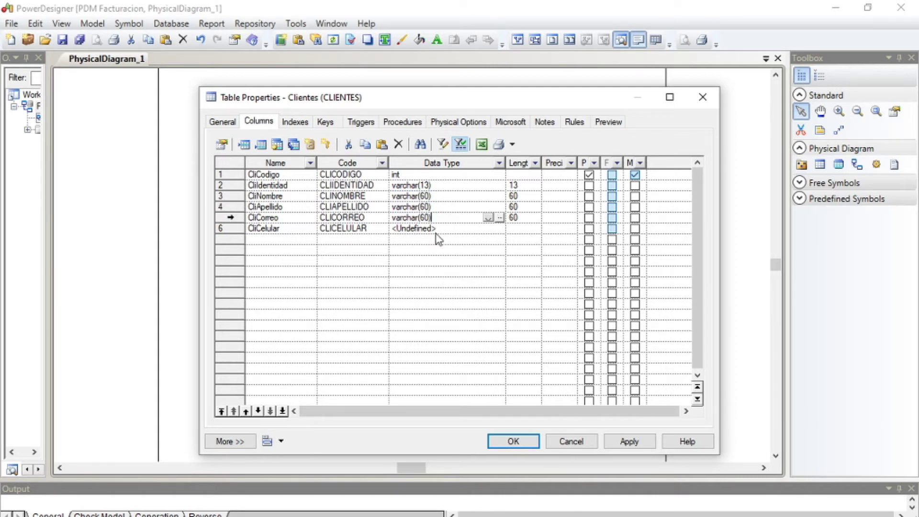
Step: Set the data type of CliCelular to varchar(20) and save the column definitions of Clientes
click(448, 228)
drag(449, 229, 386, 231)
key(ctrl+v)
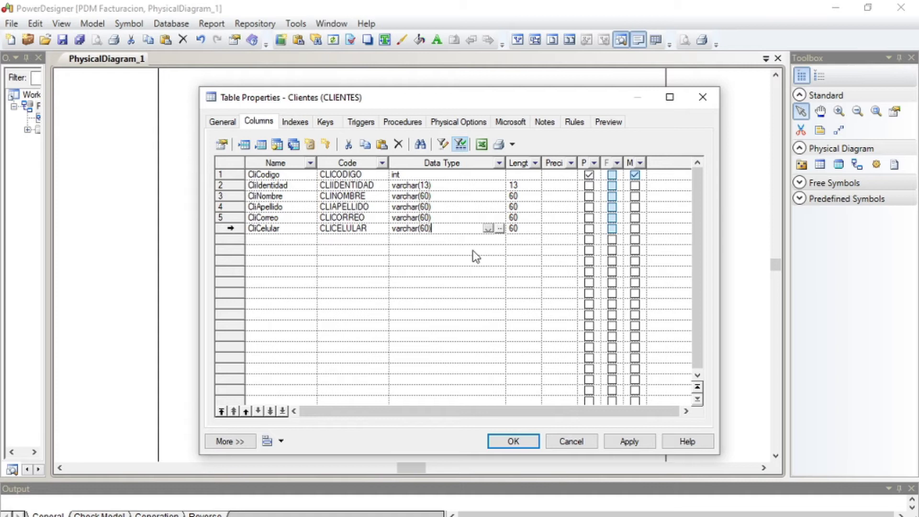
double_click(426, 229)
drag(420, 229, 428, 229)
text(20)
click(641, 441)
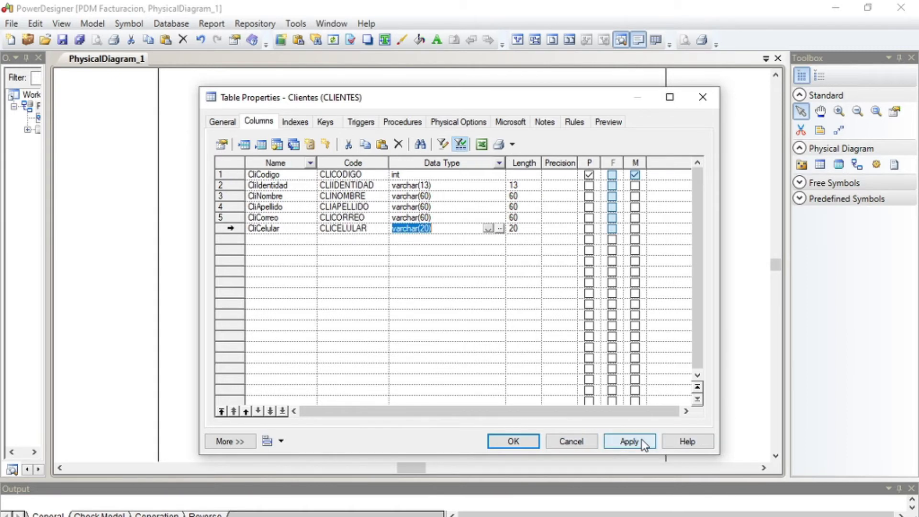
click(536, 442)
click(406, 281)
Step: Make the CliCodigo column of the Clientes table an identity column and save the table
double_click(274, 297)
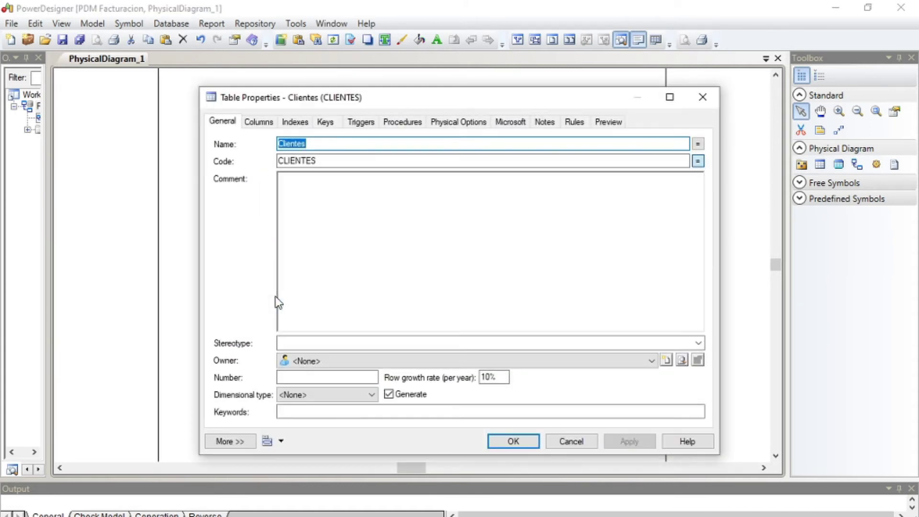
click(257, 122)
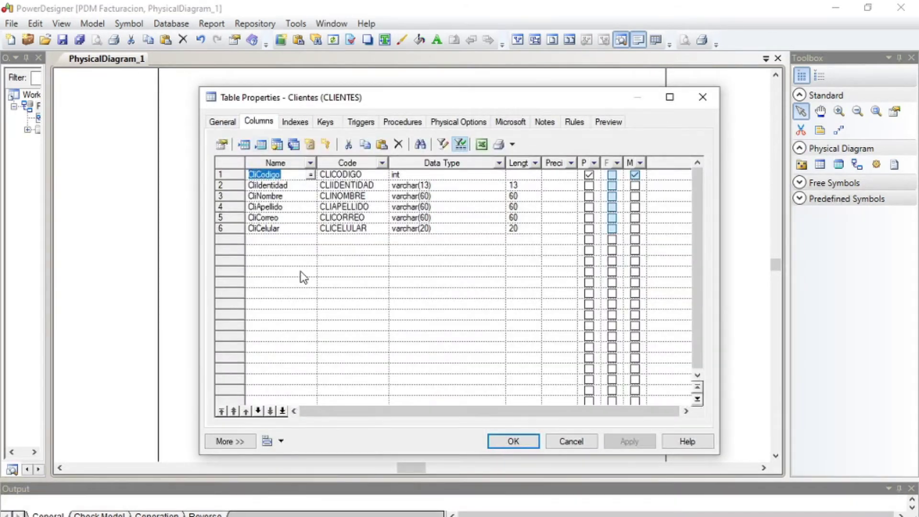
click(230, 173)
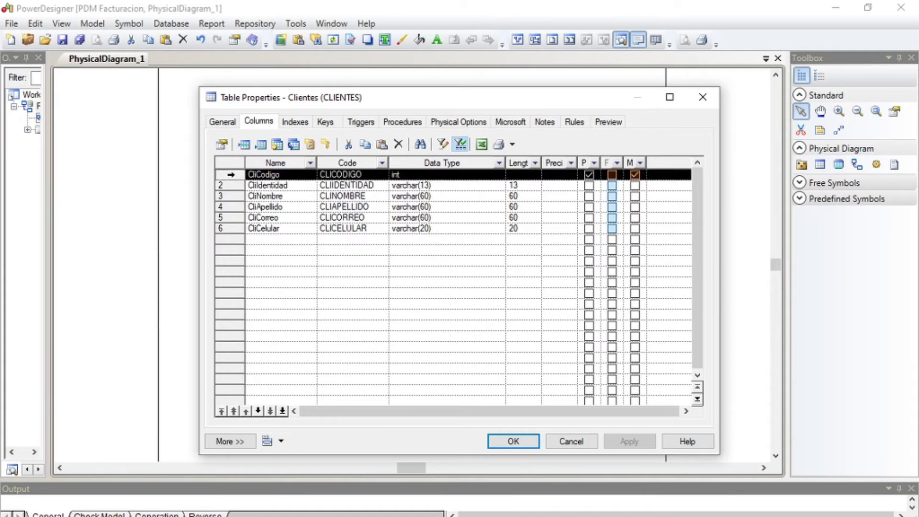
click(223, 145)
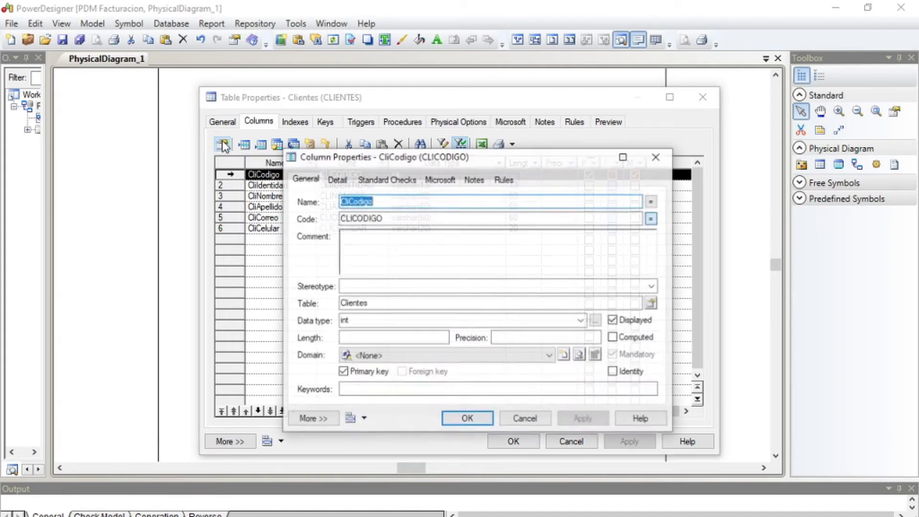
click(616, 374)
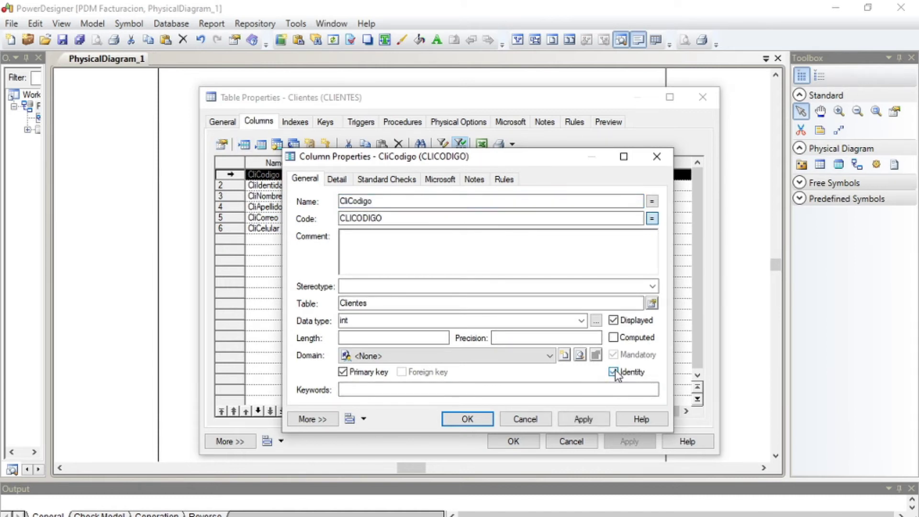
click(584, 419)
click(468, 419)
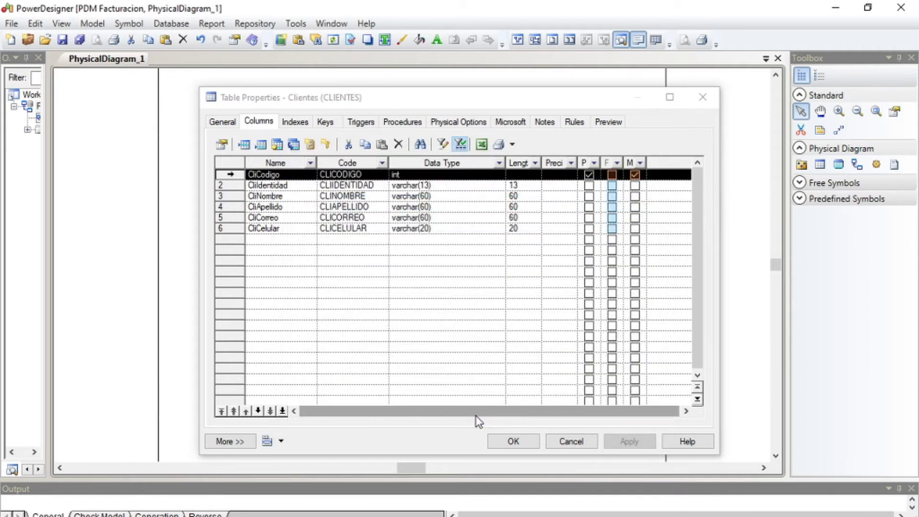
click(513, 440)
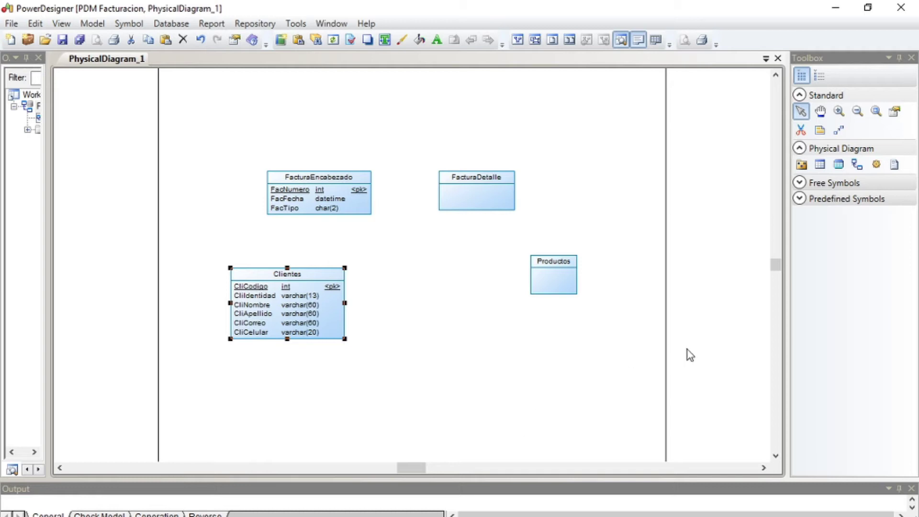
Step: Create a reference from FacturaEncabezado as the child table to Clientes as the parent table
click(858, 164)
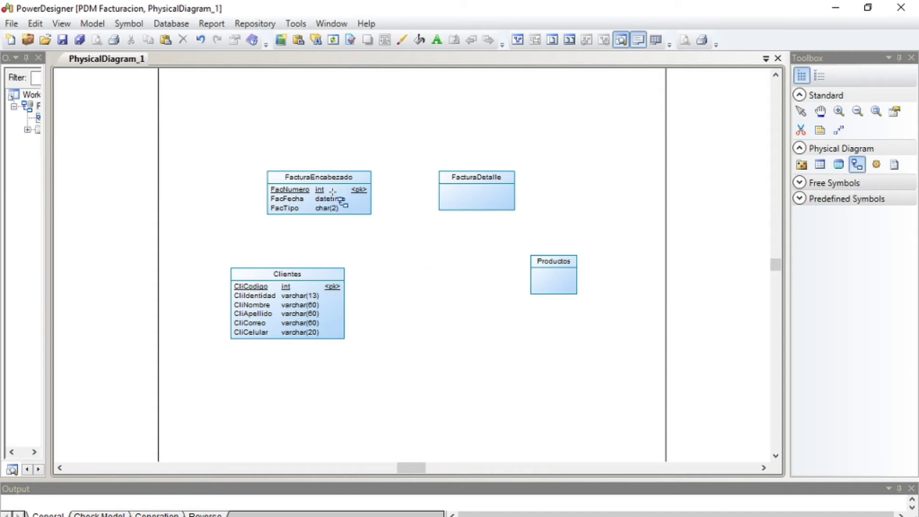
drag(332, 191, 280, 317)
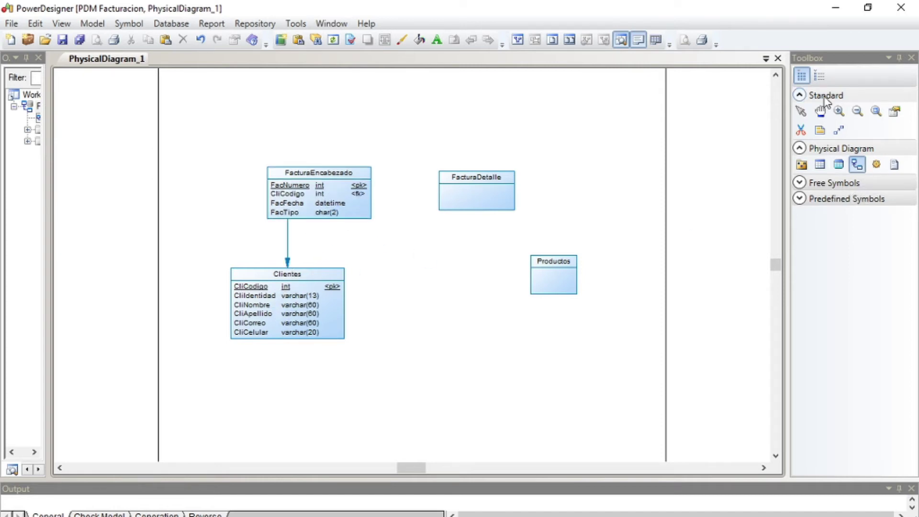
click(801, 113)
Step: Spread out the diagram by moving FacturaEncabezado and FacturaDetalle up and right, and Clientes up and left
drag(317, 204, 346, 194)
drag(287, 274, 240, 242)
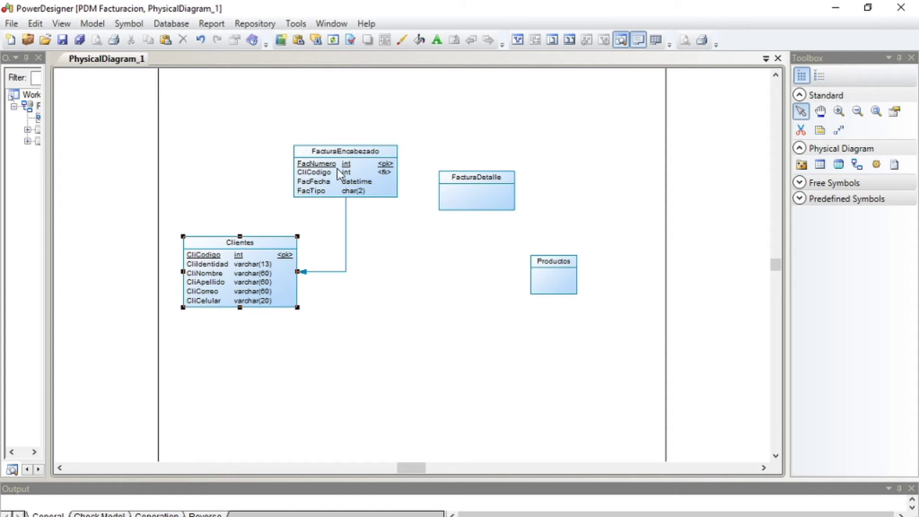
click(857, 165)
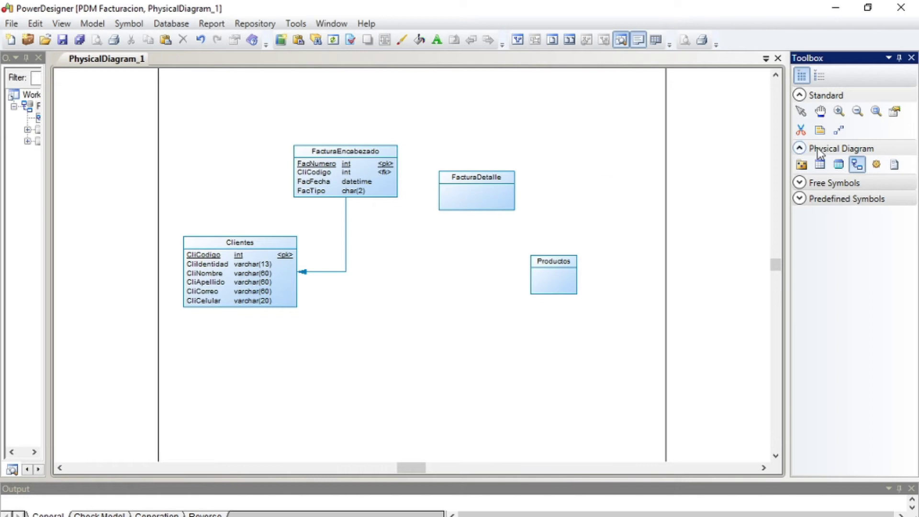
click(800, 111)
click(330, 349)
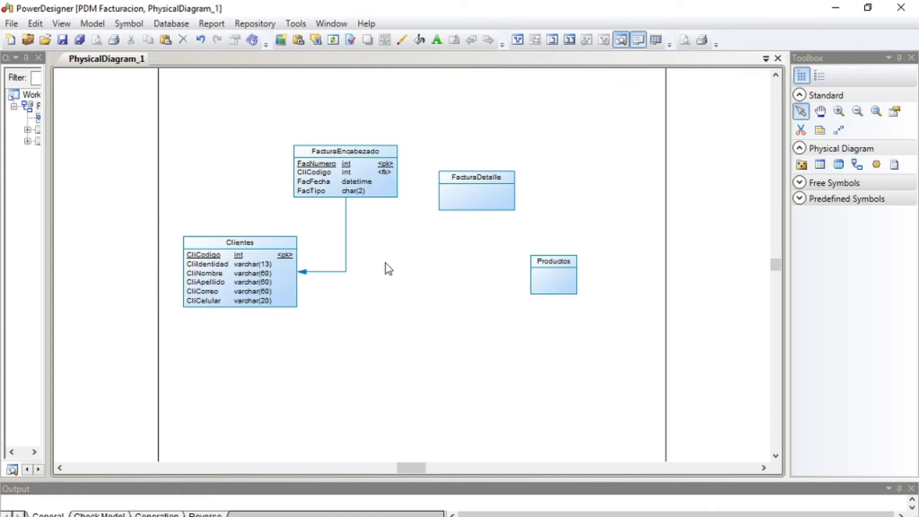
drag(468, 202, 491, 177)
click(441, 253)
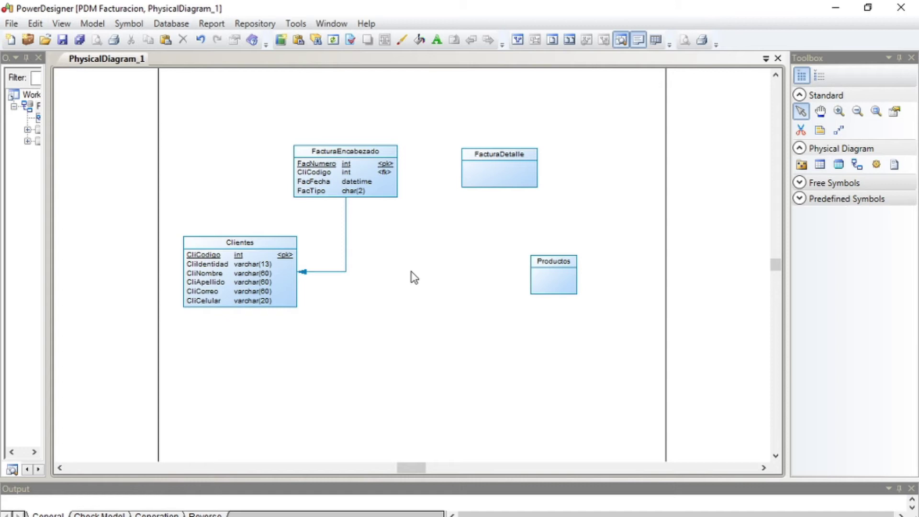
Step: Rename the reference between FacturaEncabezado and Clientes as Clientes-Factura
double_click(346, 243)
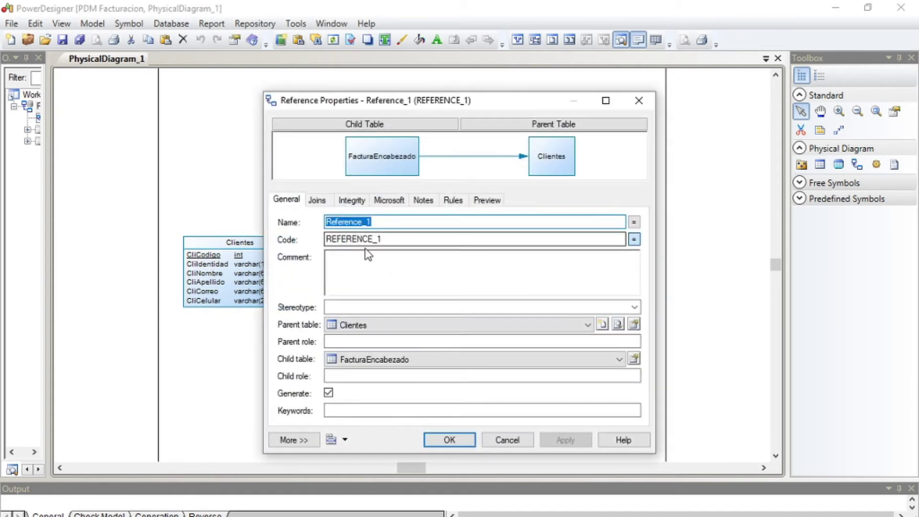
click(388, 222)
drag(389, 222, 292, 218)
text(Clientes-Factura)
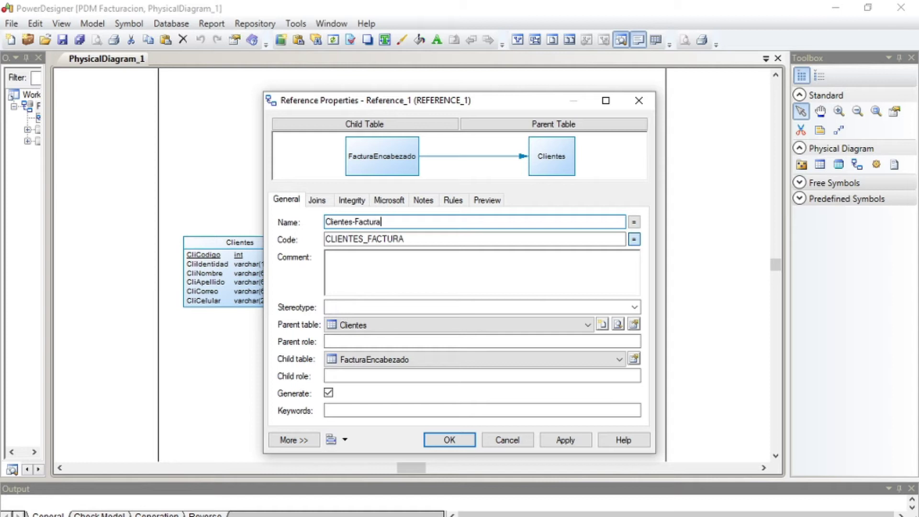
Step: Check the reference's joins and set its integrity constraint name to clientes-factura
click(316, 200)
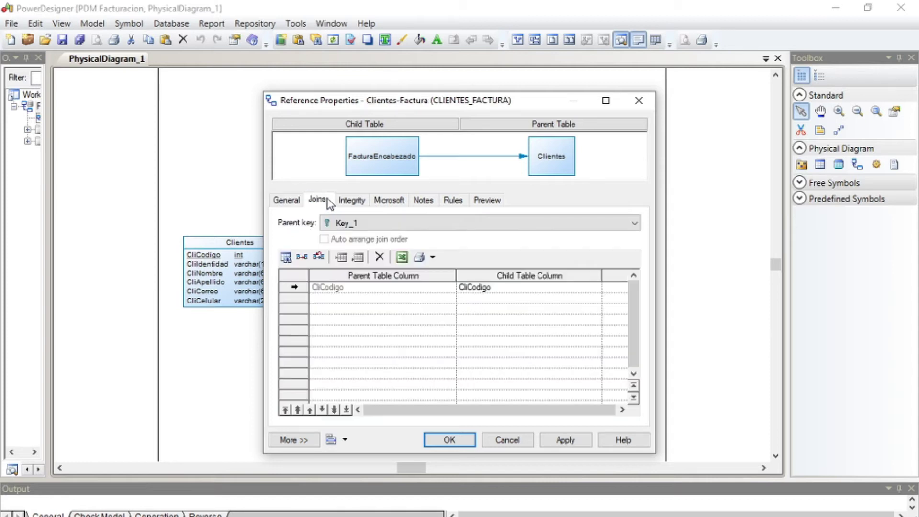
click(360, 203)
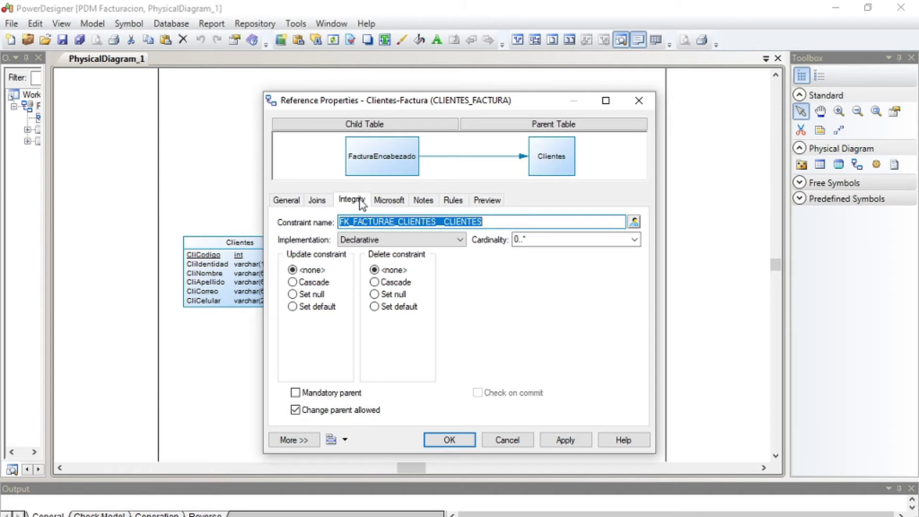
click(513, 222)
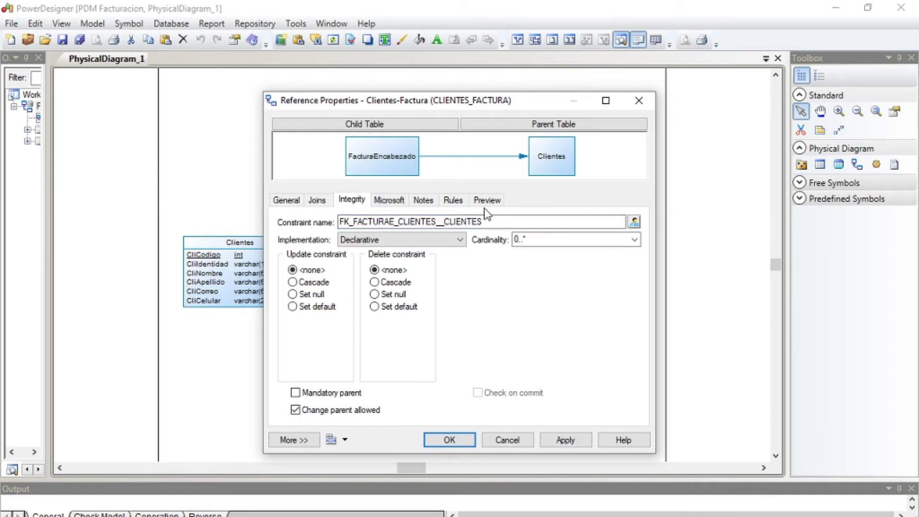
double_click(520, 222)
text(clientes)
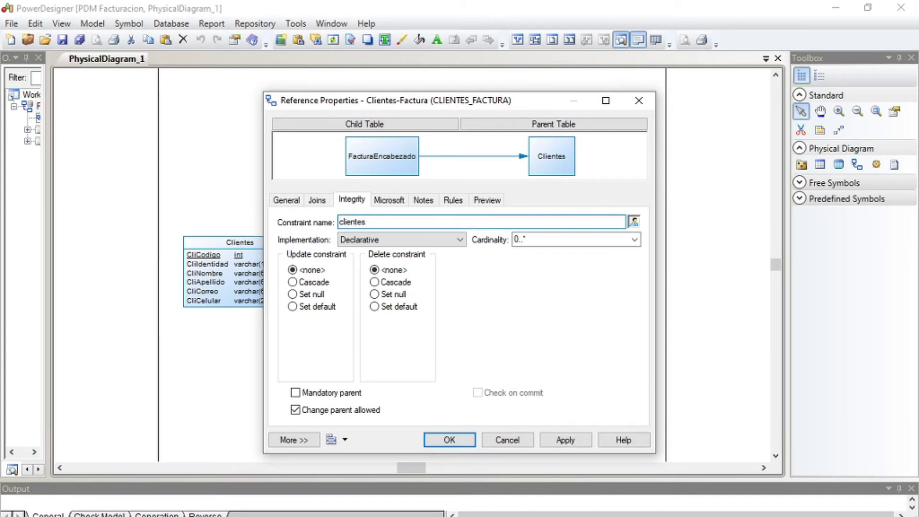
text(-factira)
key(BackSpace)
key(BackSpace)
key(BackSpace)
key(BackSpace)
text(tura)
Step: Set the reference's update constraint to Cascade, keep the delete constraint at none, and save the reference
drag(365, 101, 514, 104)
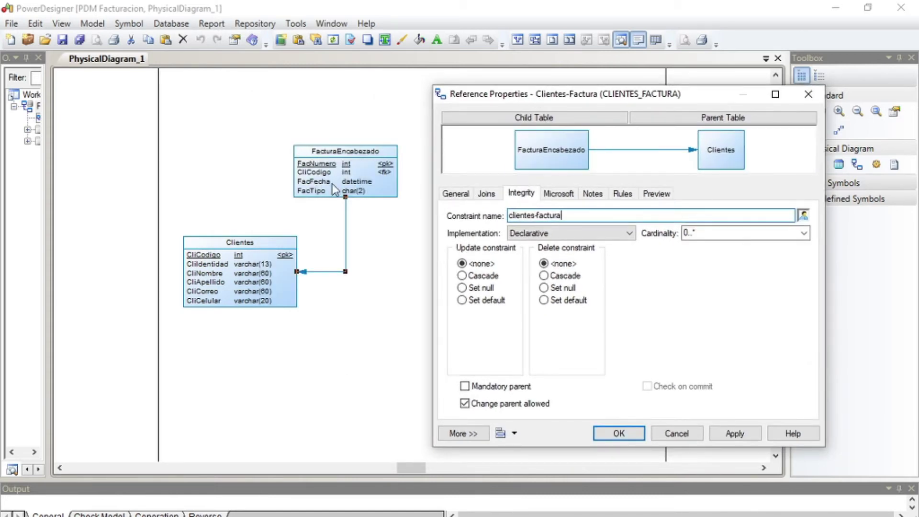
click(462, 276)
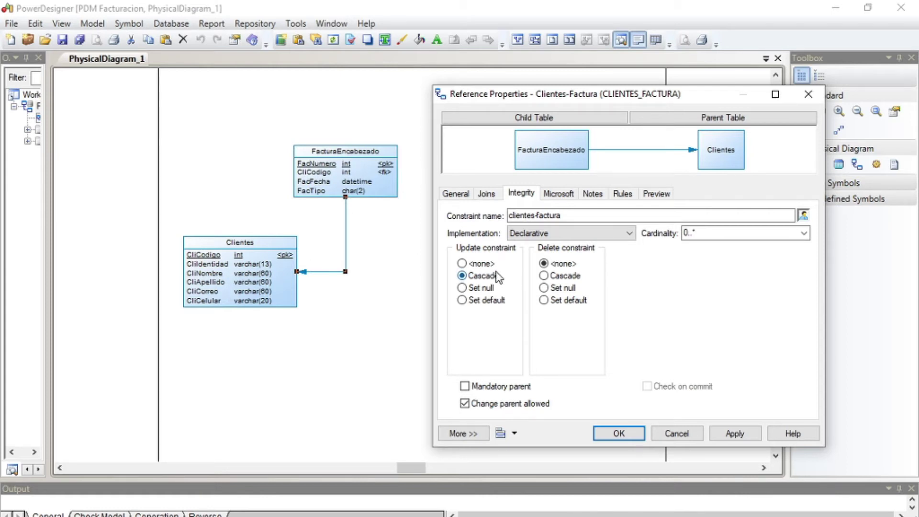
click(462, 289)
click(463, 276)
click(543, 275)
click(544, 264)
click(726, 435)
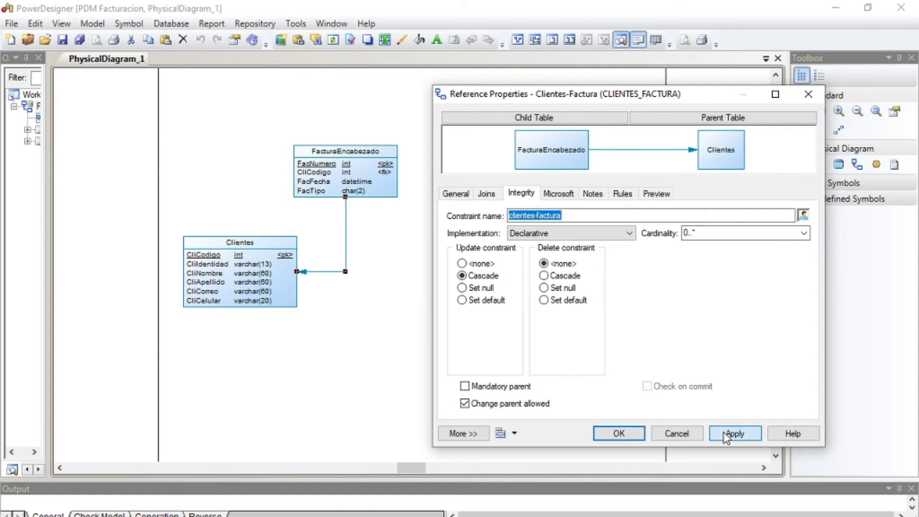
click(619, 434)
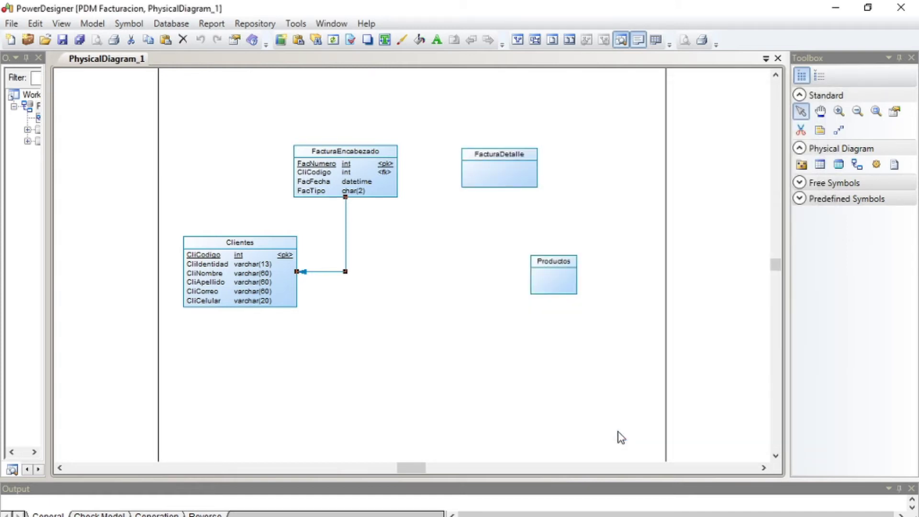
Step: Add a first column named Item to the FacturaDetalle table
double_click(502, 176)
click(255, 125)
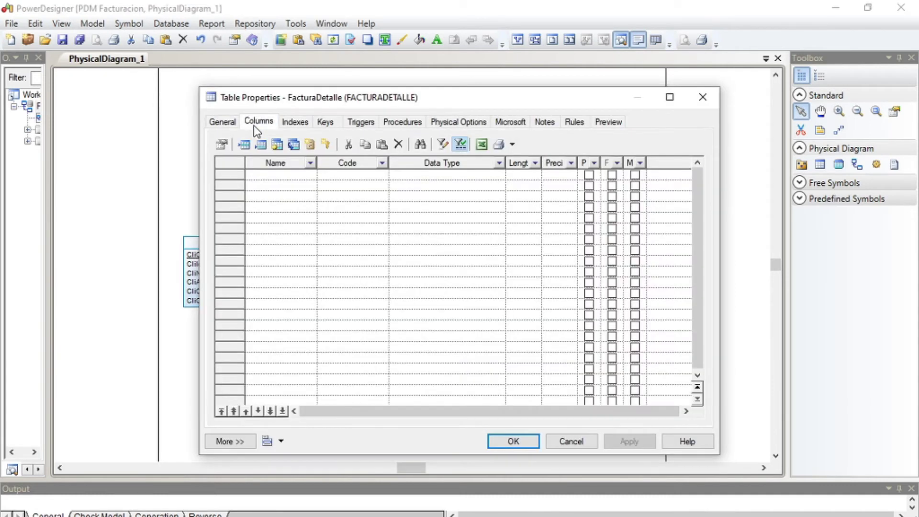
click(277, 176)
drag(287, 175, 248, 175)
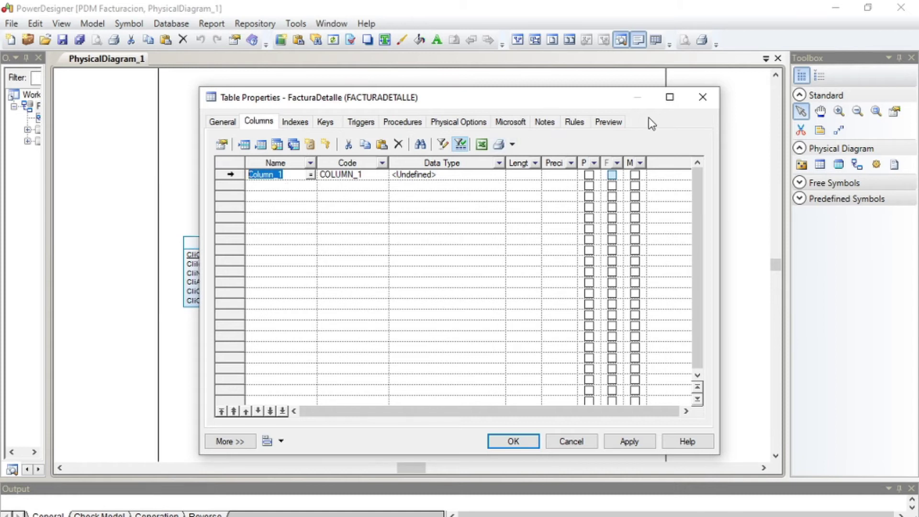
drag(440, 99, 841, 104)
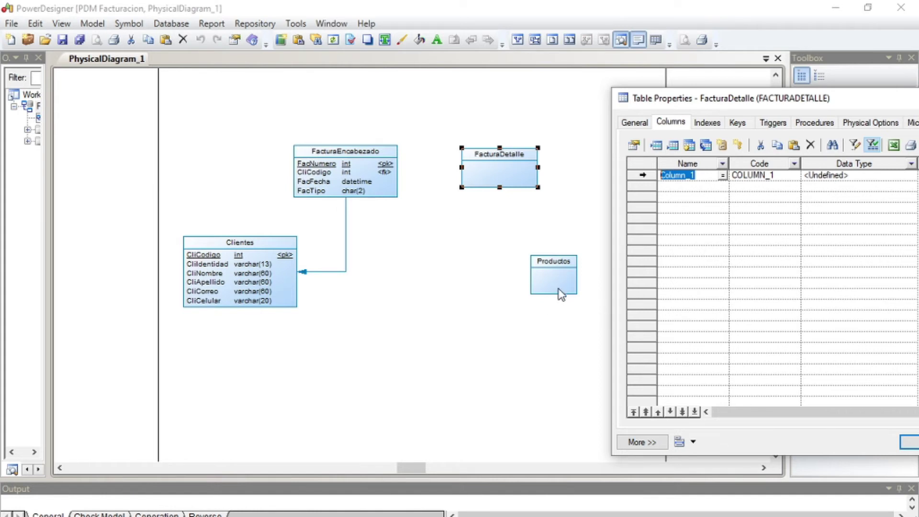
drag(726, 103, 490, 120)
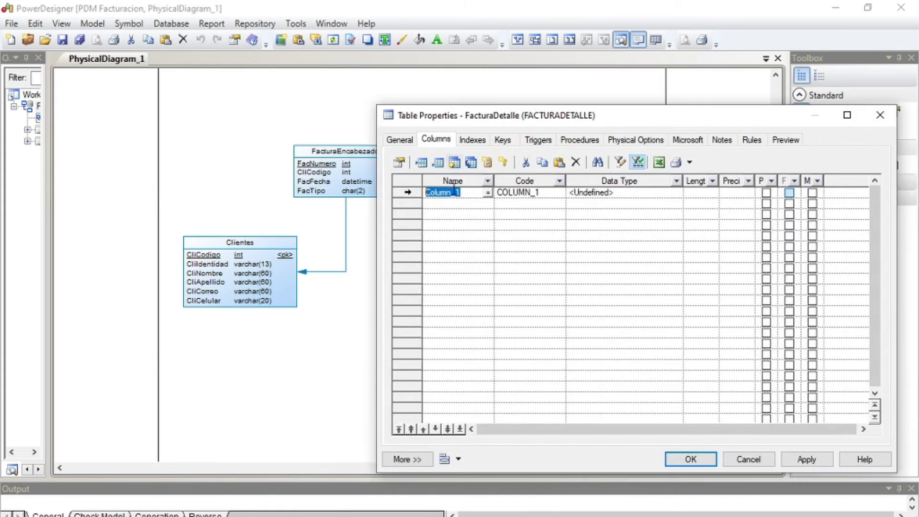
click(467, 192)
drag(467, 192, 387, 189)
text(Item)
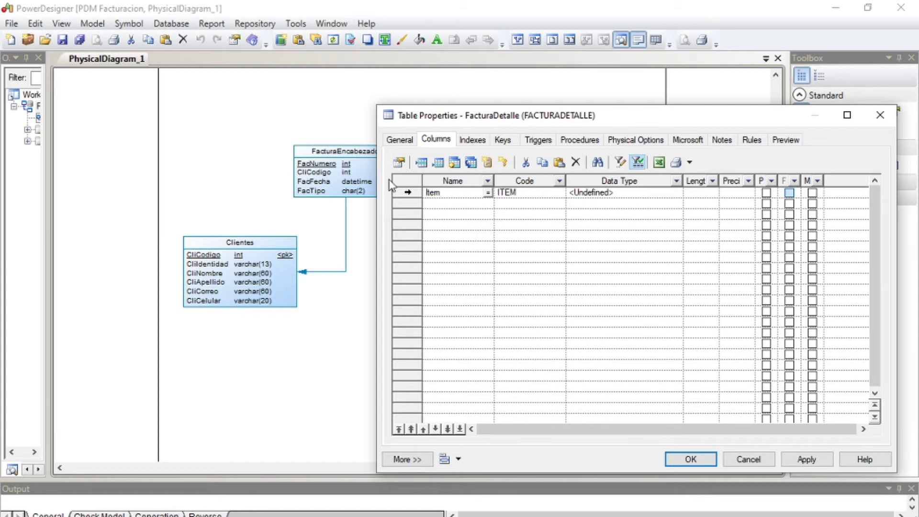
Step: Set the data type of the Item column in FacturaDetalle to int
click(613, 192)
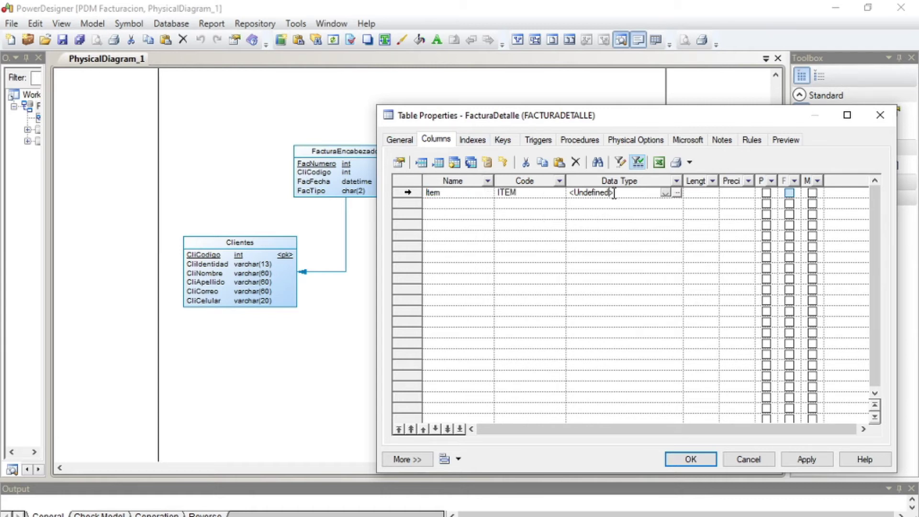
click(665, 192)
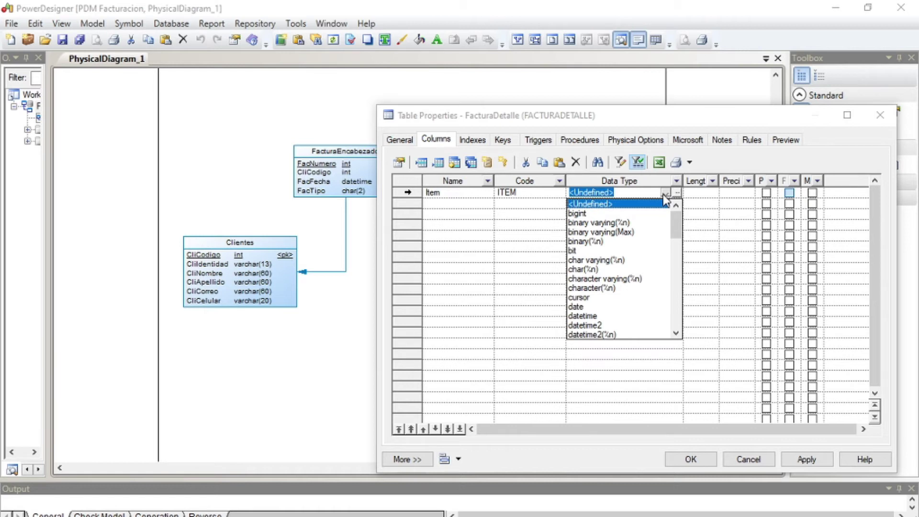
drag(676, 230, 682, 266)
click(586, 295)
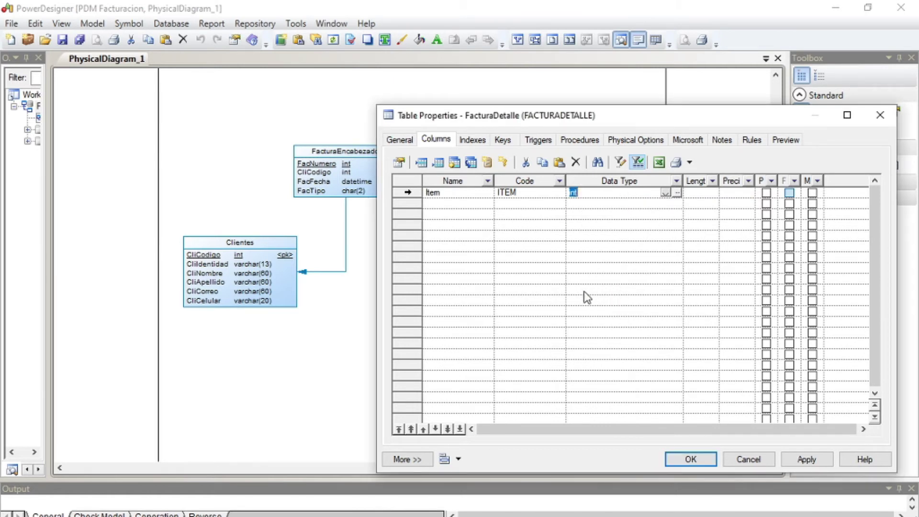
Step: Add two more columns to FacturaDetalle, named ProPrecio and Procantidad
click(479, 214)
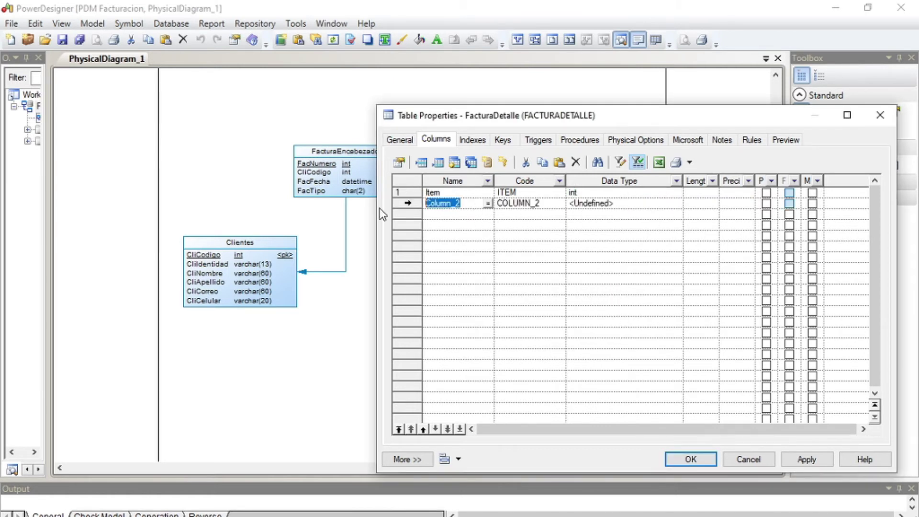
text(ProP)
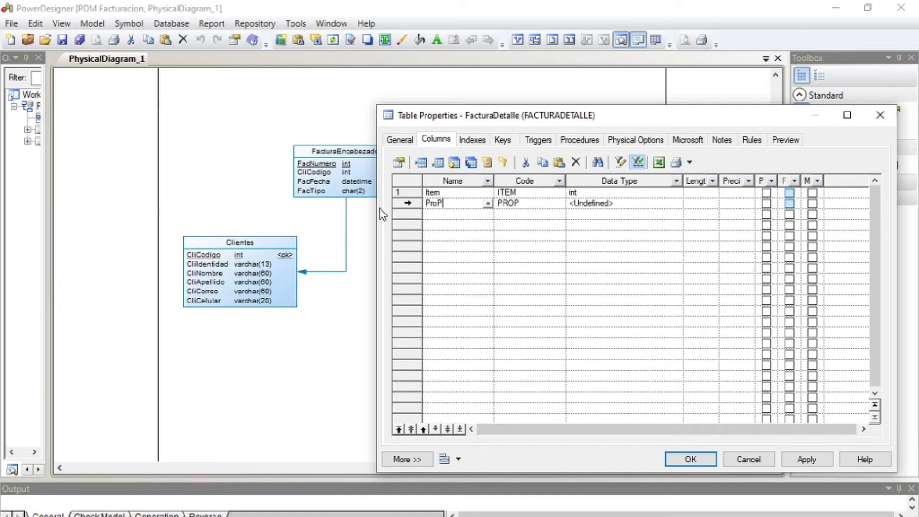
text(recio)
click(448, 216)
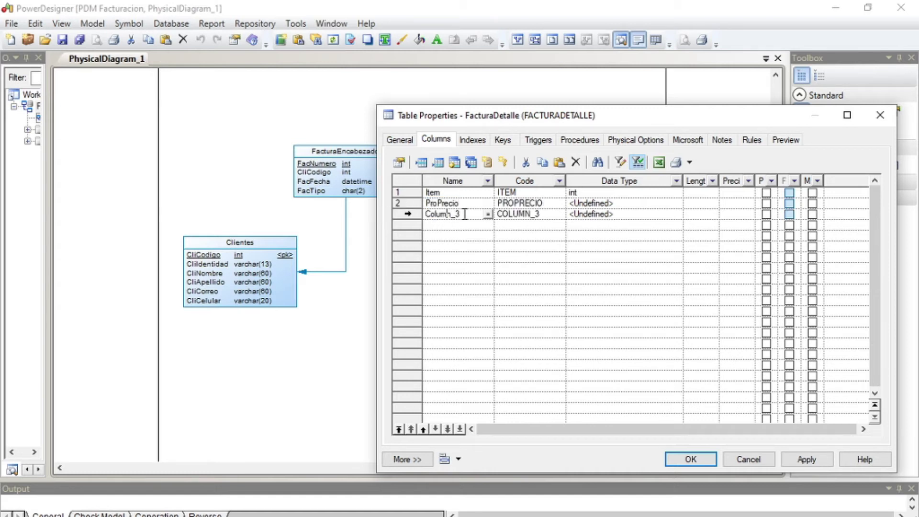
text(Proca)
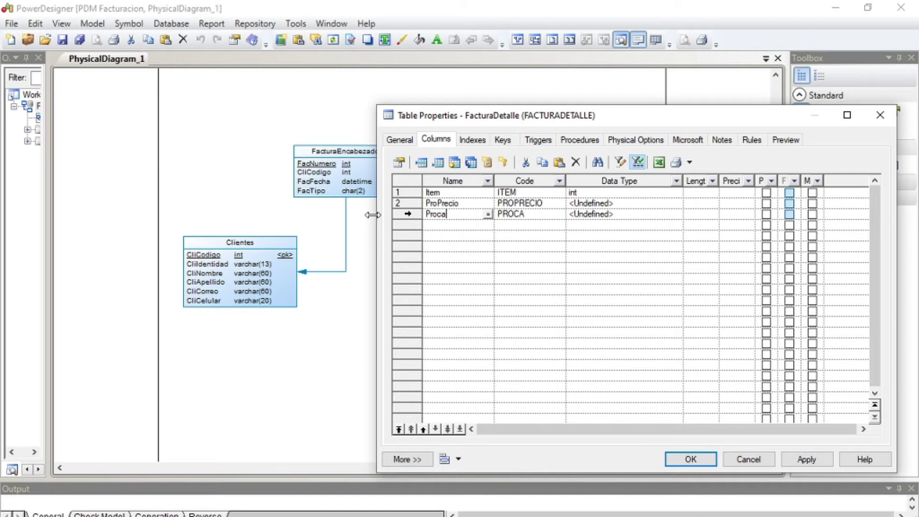
text(ntidad)
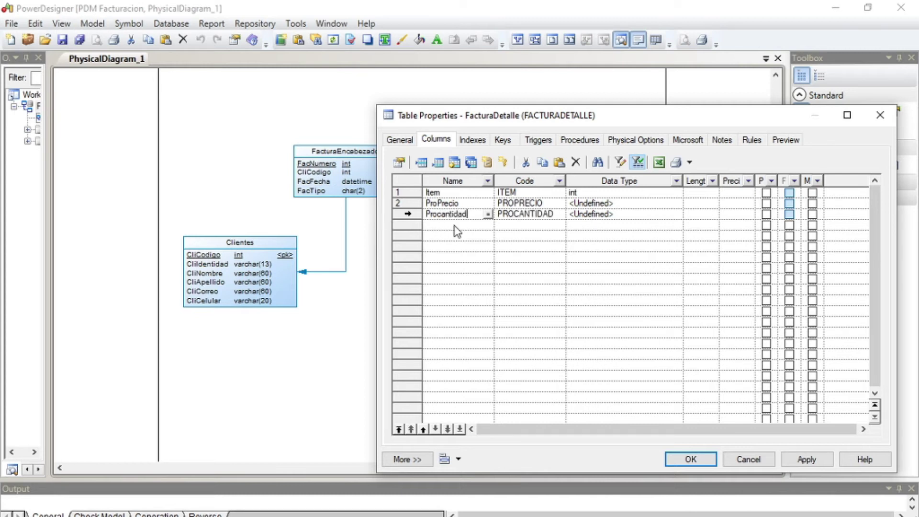
click(449, 226)
click(464, 226)
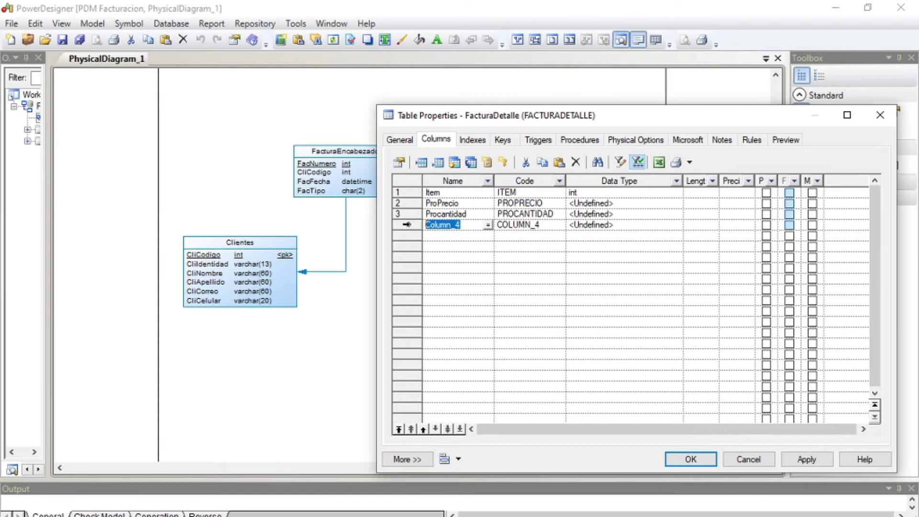
click(405, 227)
key(Delete)
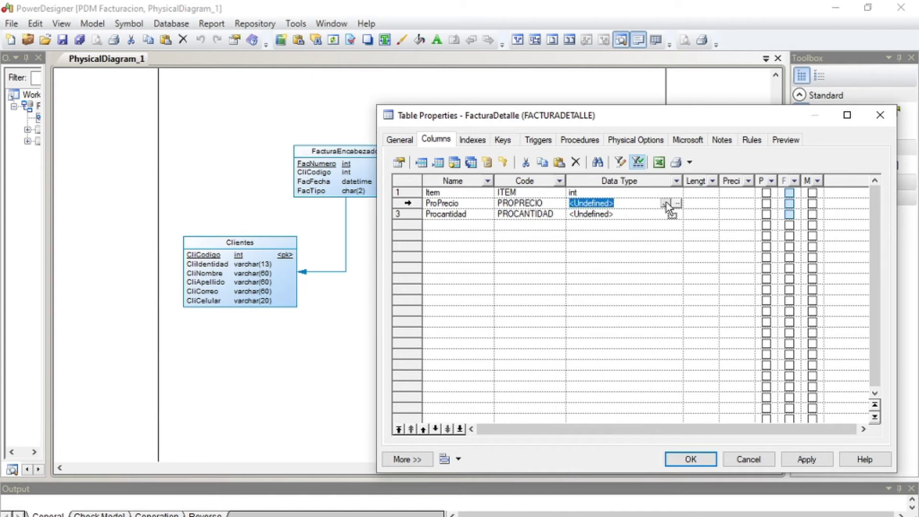
Step: Set the data type of ProPrecio to money and that of Procantidad to int
click(666, 203)
drag(674, 234, 680, 277)
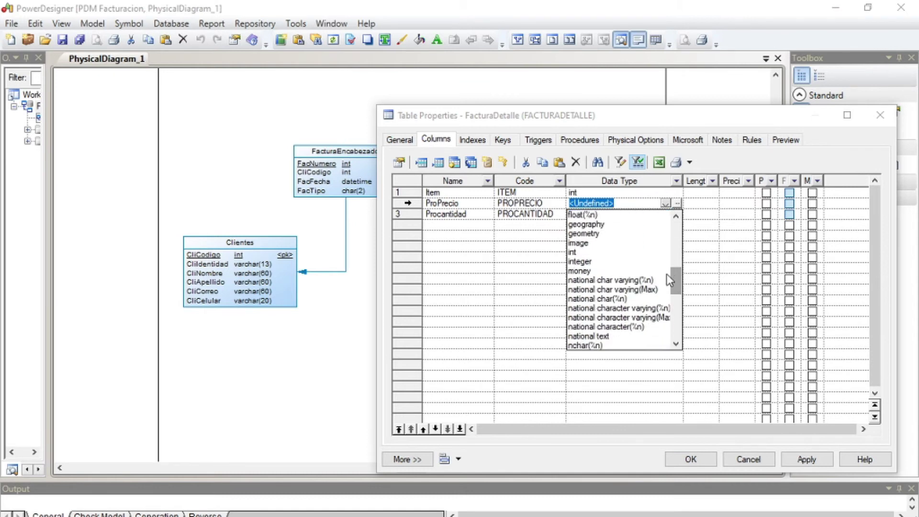
click(600, 275)
click(626, 214)
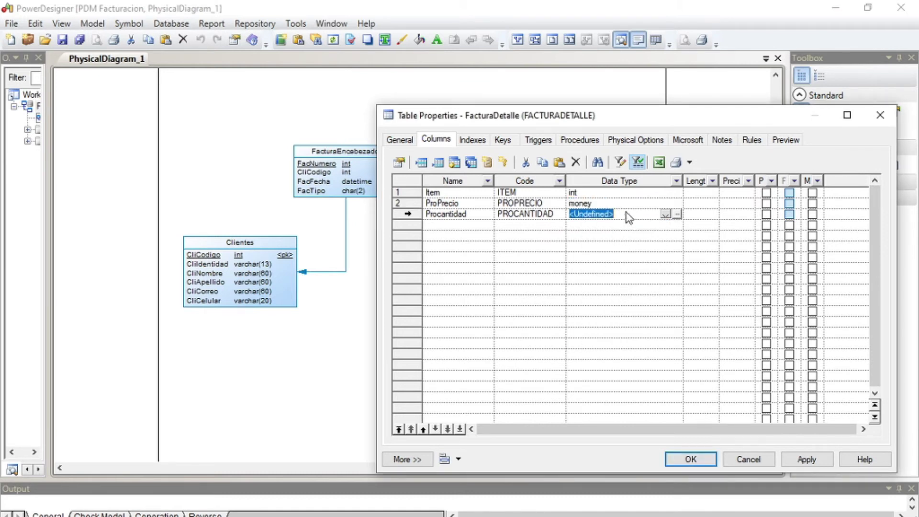
text(int)
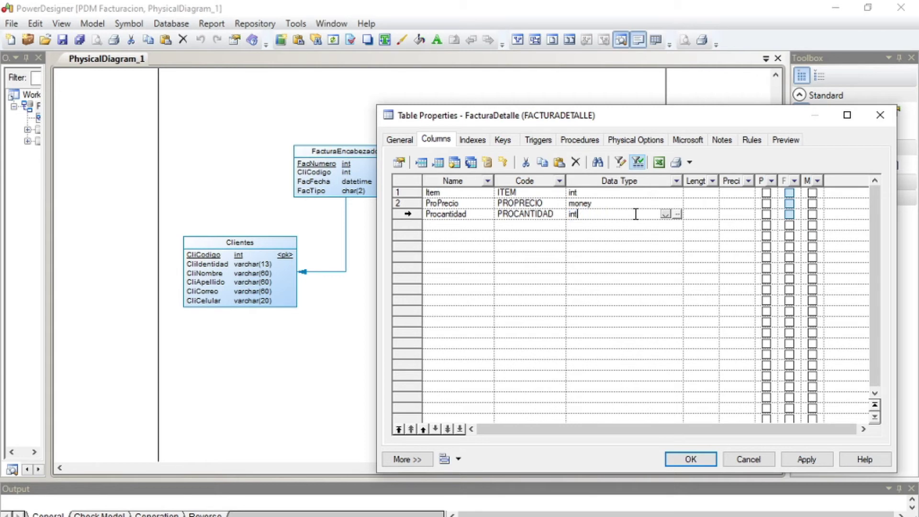
Step: Mark Item as the primary key of FacturaDetalle and save the table properties
click(765, 195)
click(767, 193)
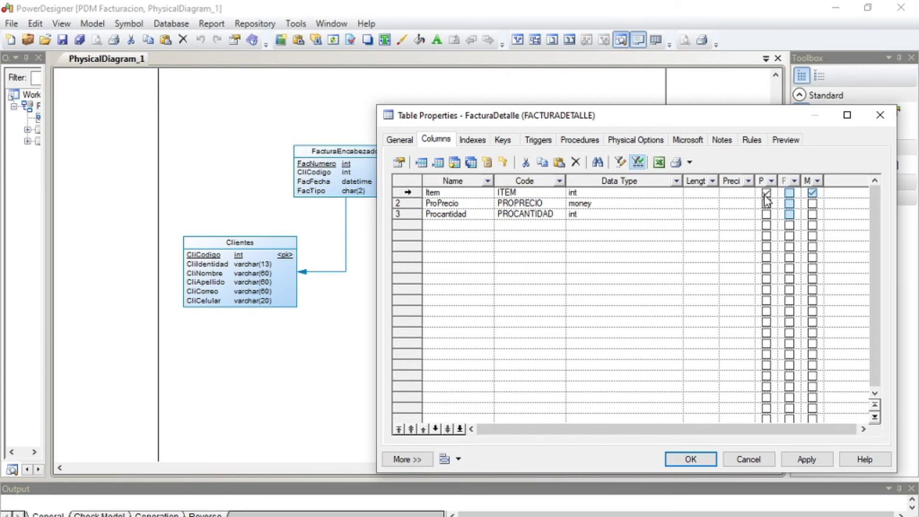
click(802, 463)
click(691, 460)
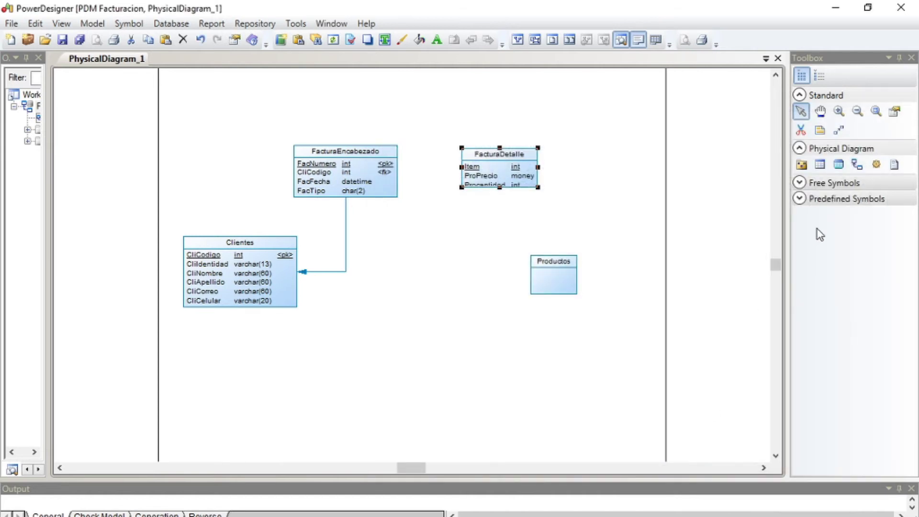
Step: Create a reference from FacturaDetalle to FacturaEncabezado and enlarge the FacturaDetalle symbol to fit all its columns
click(857, 164)
drag(487, 173, 347, 170)
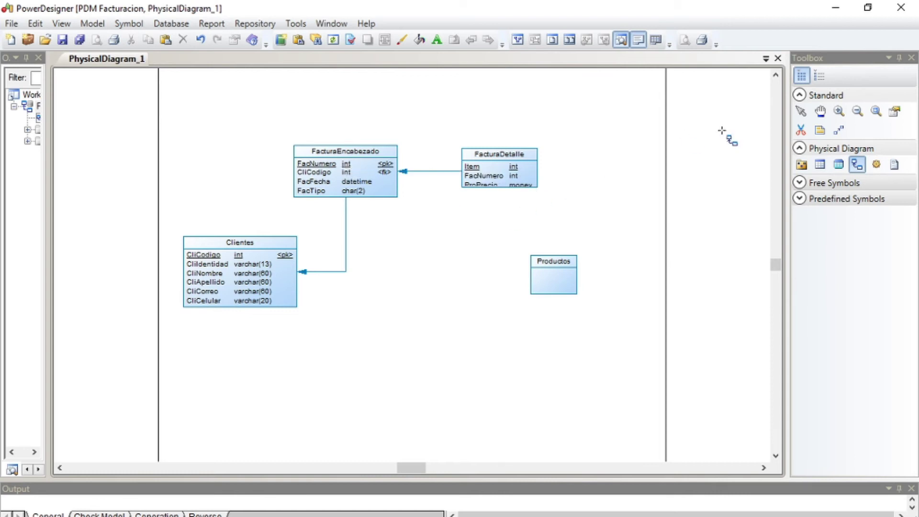
click(801, 111)
click(512, 167)
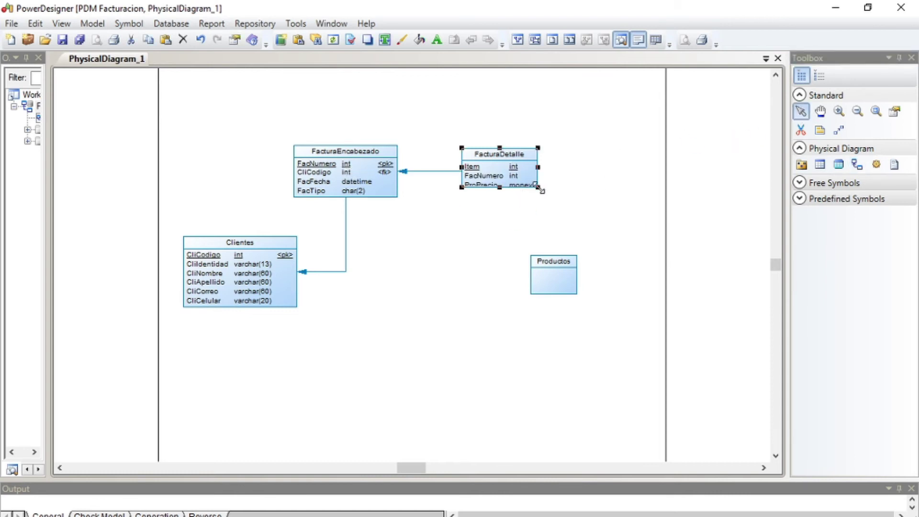
drag(539, 189, 554, 211)
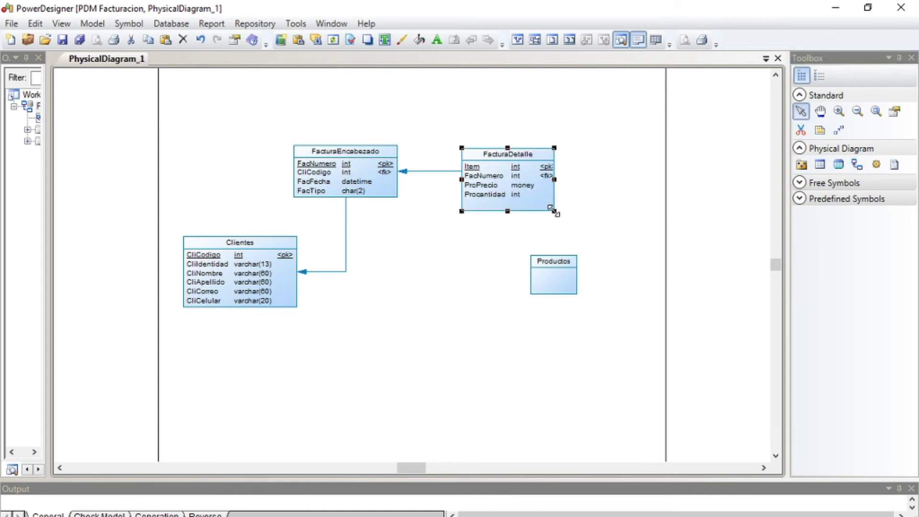
Step: Make FacNumero part of the primary key of FacturaDetalle and save the table properties
double_click(481, 185)
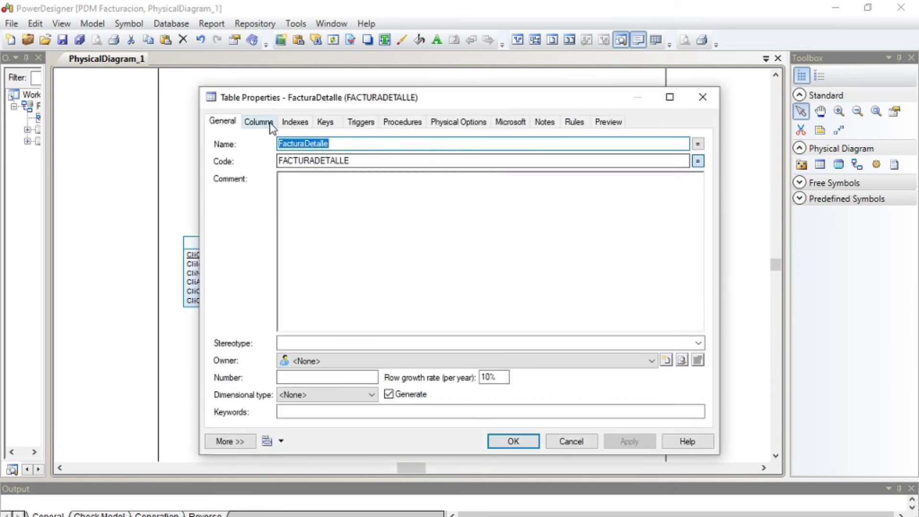
click(270, 126)
click(589, 185)
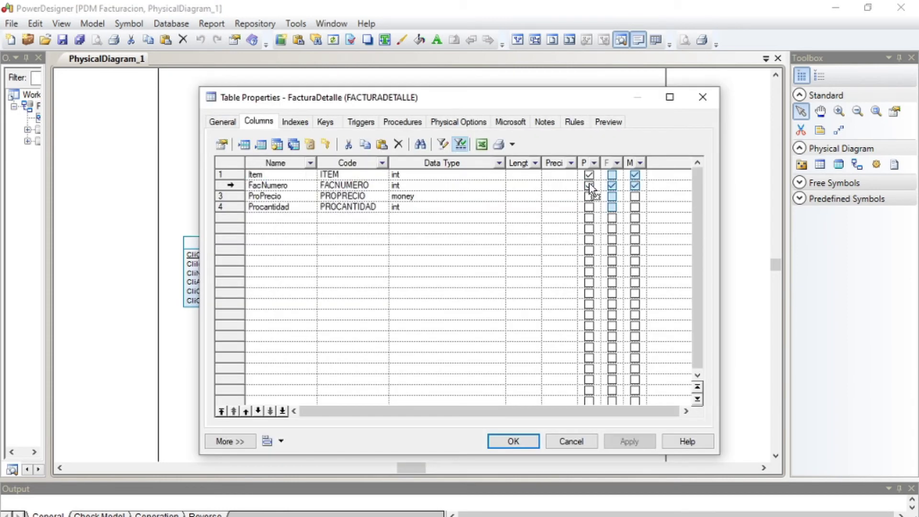
click(634, 439)
click(527, 443)
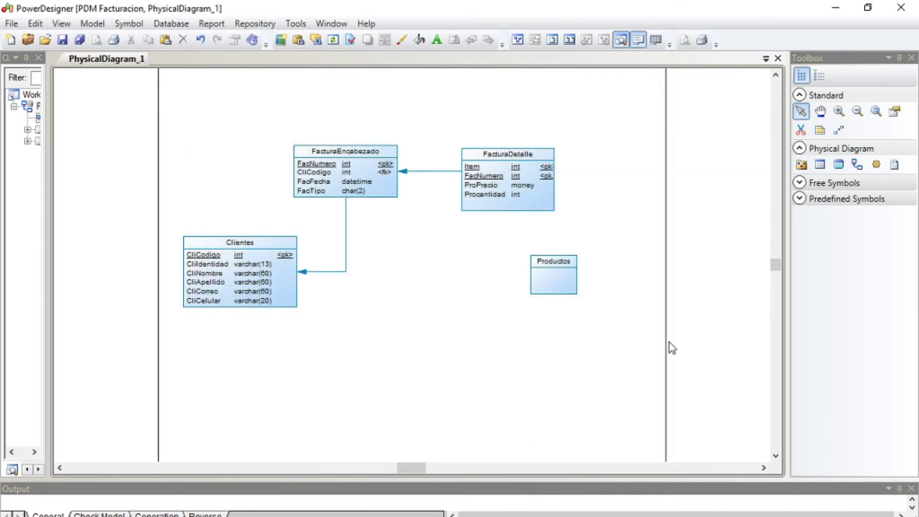
Step: Add the columns ProCodigo and ProDescripcion to the Productos table
double_click(562, 280)
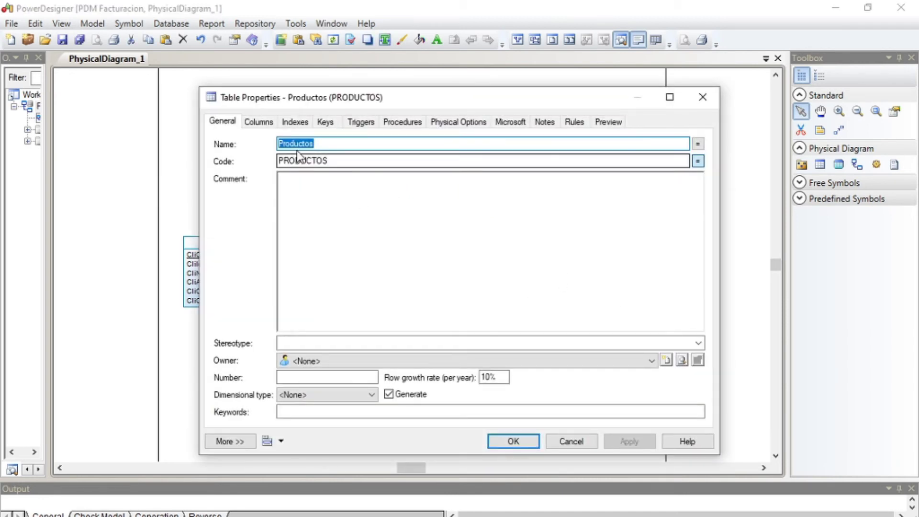
click(259, 122)
click(276, 175)
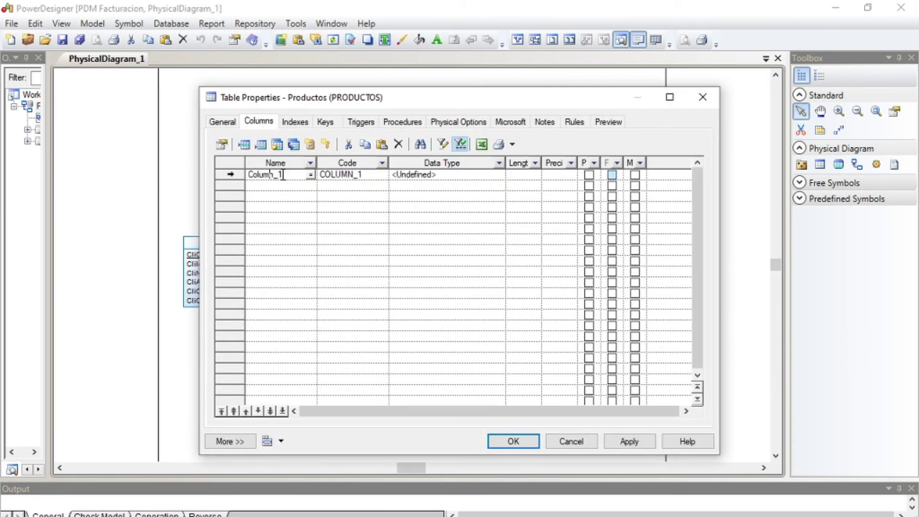
text(Pro)
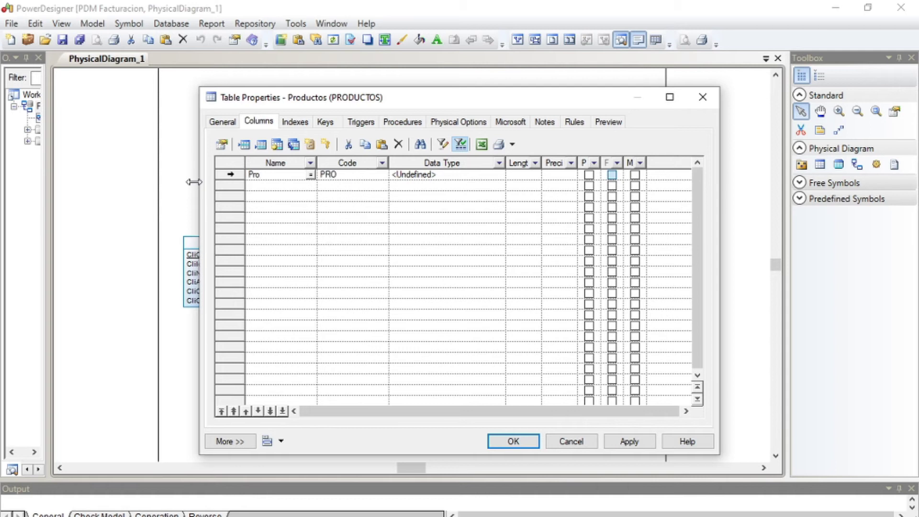
text(Codigo)
click(277, 186)
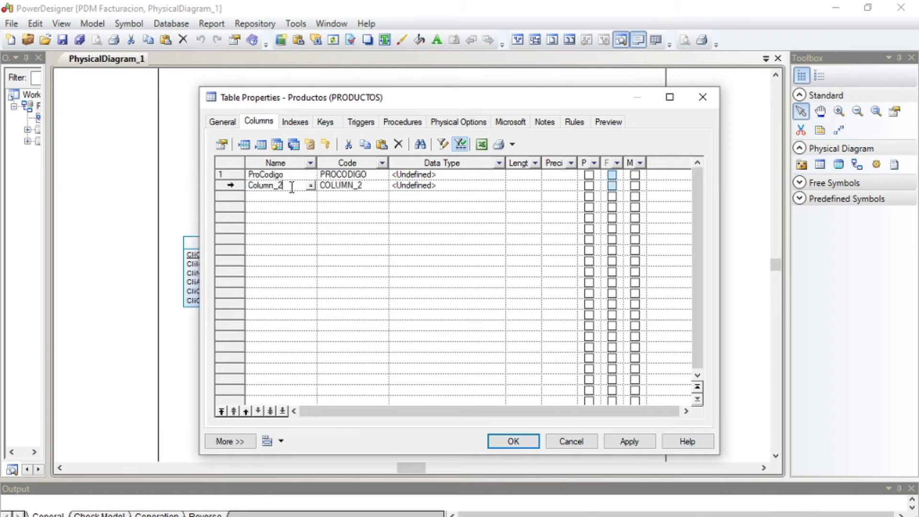
text(Pro)
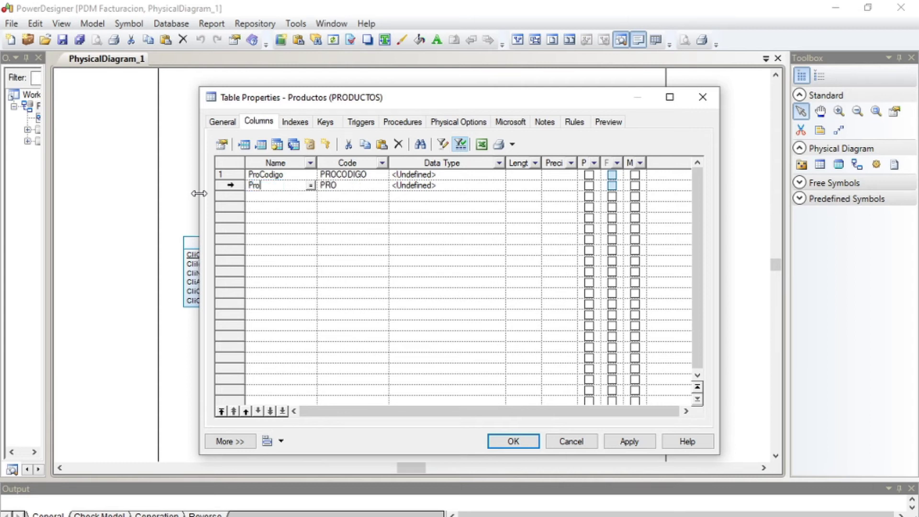
text(Descripcion)
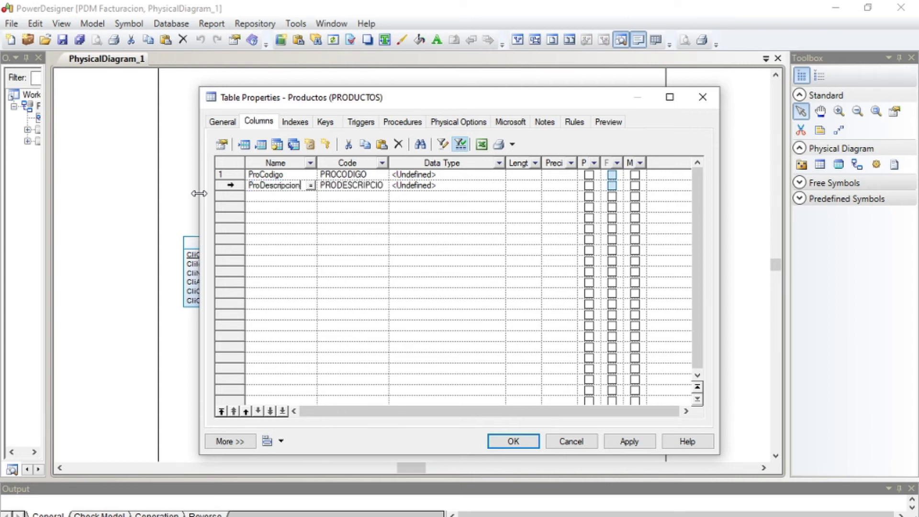
Step: Add a column named ProNombre to Productos and place it between ProCodigo and ProDescripcion
click(291, 197)
drag(242, 196, 246, 191)
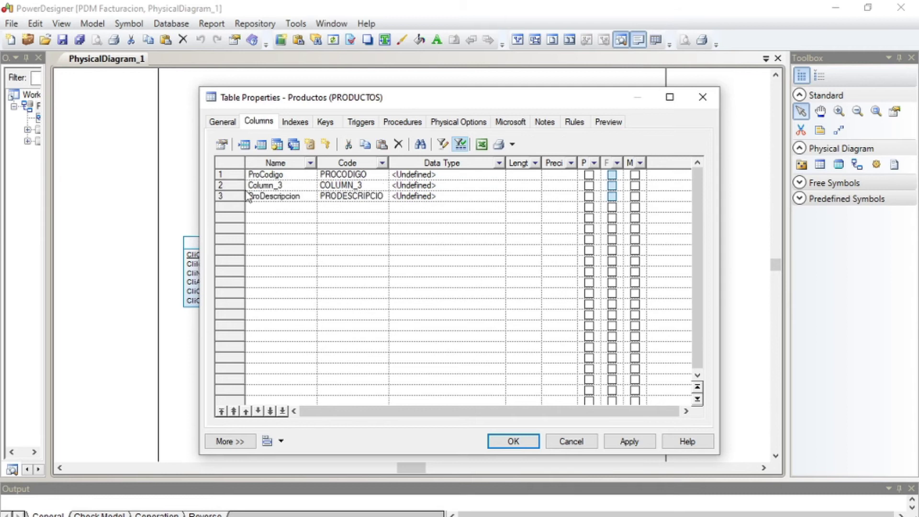
click(298, 185)
text(Ori)
key(BackSpace)
key(BackSpace)
key(BackSpace)
text(ProNombre)
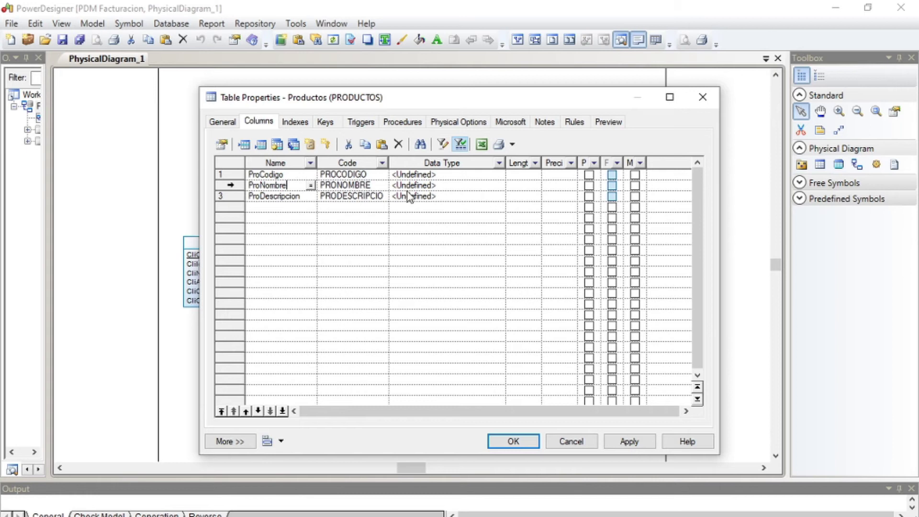
Step: Set the data type of the ProCodigo column in Productos to int
click(443, 175)
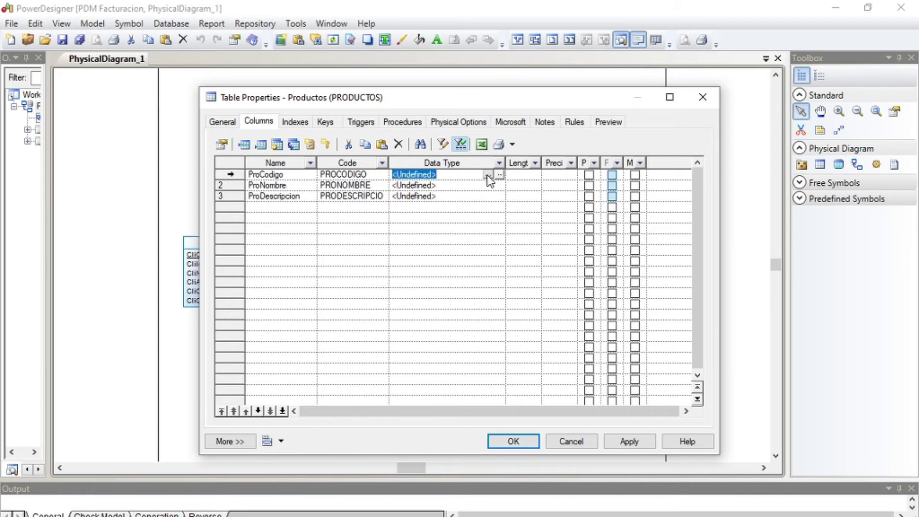
click(487, 174)
drag(500, 214, 501, 240)
click(401, 300)
Step: Set the data type of the ProNombre column to varchar(50)
click(467, 186)
text(va)
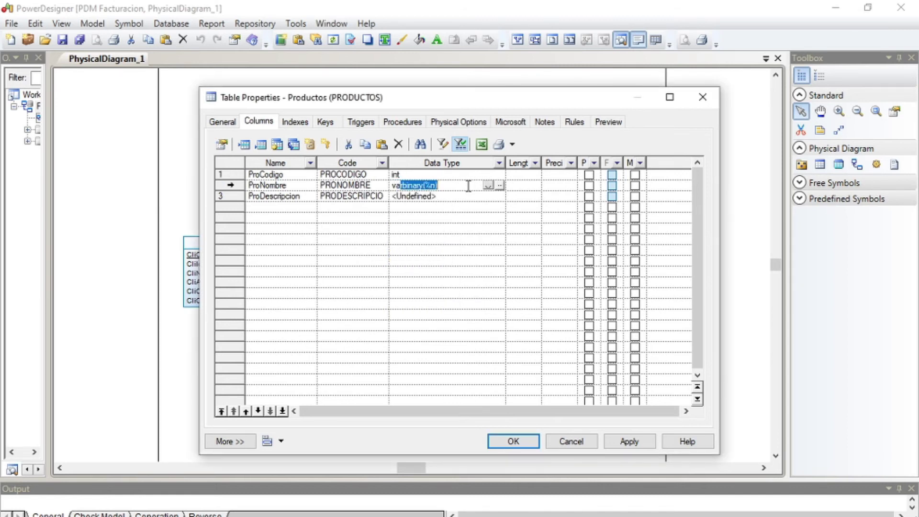
text(r)
click(431, 186)
drag(450, 185, 352, 192)
text(rch)
key(End)
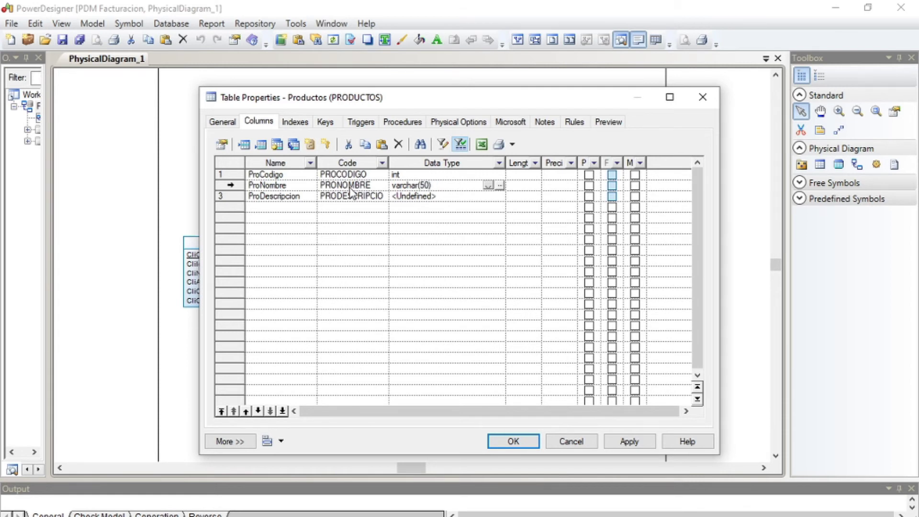
Step: Copy ProNombre's data type to ProDescripcion and change its length to make it varchar(200)
drag(440, 186, 375, 196)
key(ctrl+c)
click(456, 196)
key(ctrl+v)
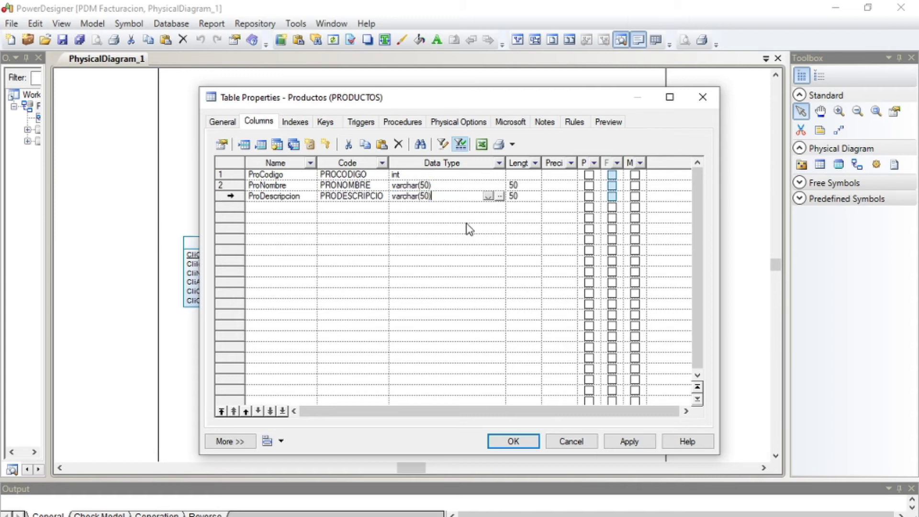
drag(430, 196, 426, 194)
text(50)
text(200)
Step: Add two further columns to Productos, named ProPrecioCompra and ProprecioVenta
click(290, 207)
click(296, 207)
double_click(300, 207)
text(ProPrecioCompra)
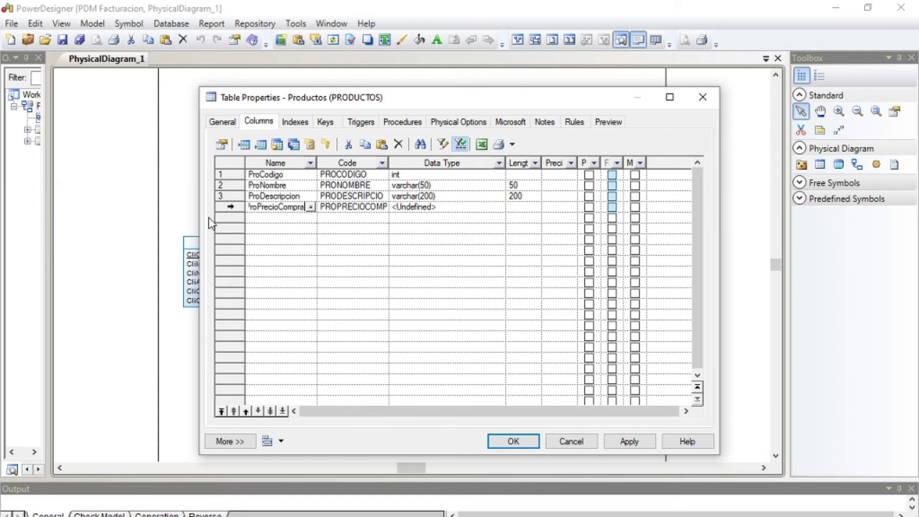
key(Down)
text(ProprecioVenta)
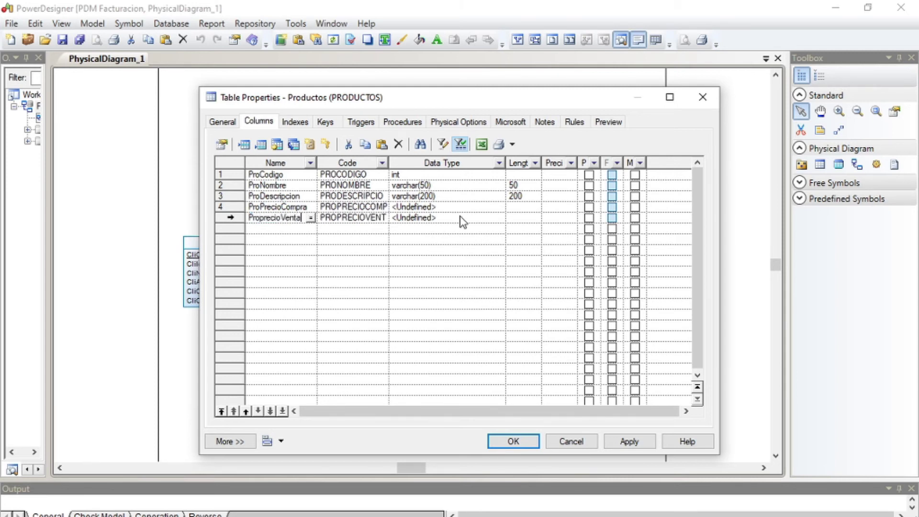
Step: Set the data type of the ProPrecioCompra column in Productos to money
click(472, 207)
click(487, 207)
drag(498, 240, 494, 310)
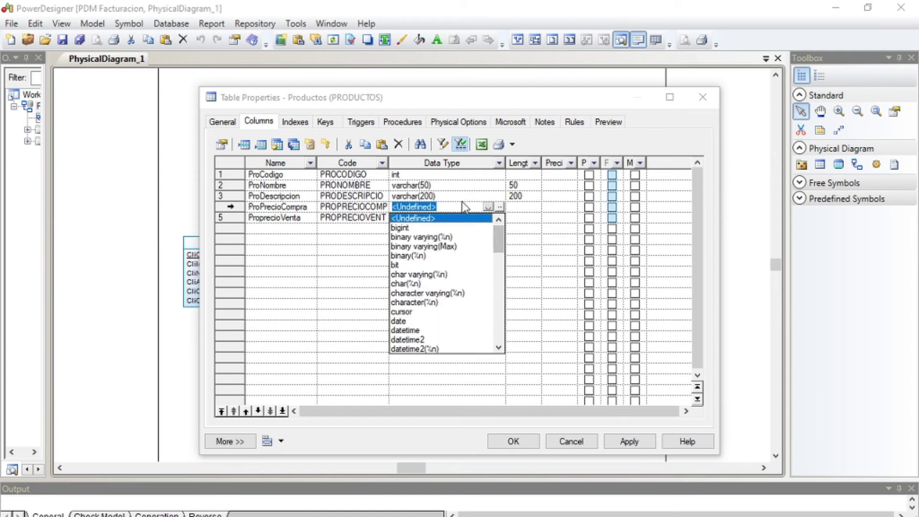
key(m)
key(Down)
click(412, 340)
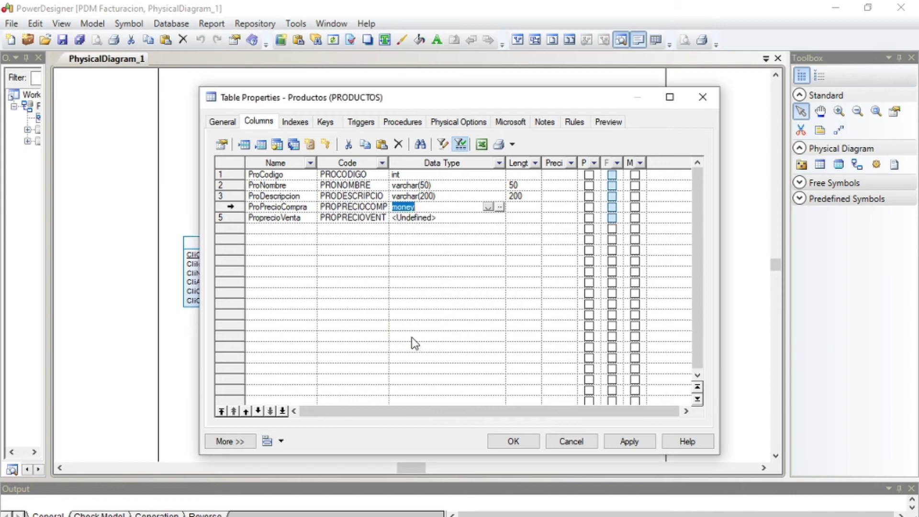
Step: Set the data type of the ProprecioVenta column to money and accept the Productos column definitions
click(447, 227)
click(450, 218)
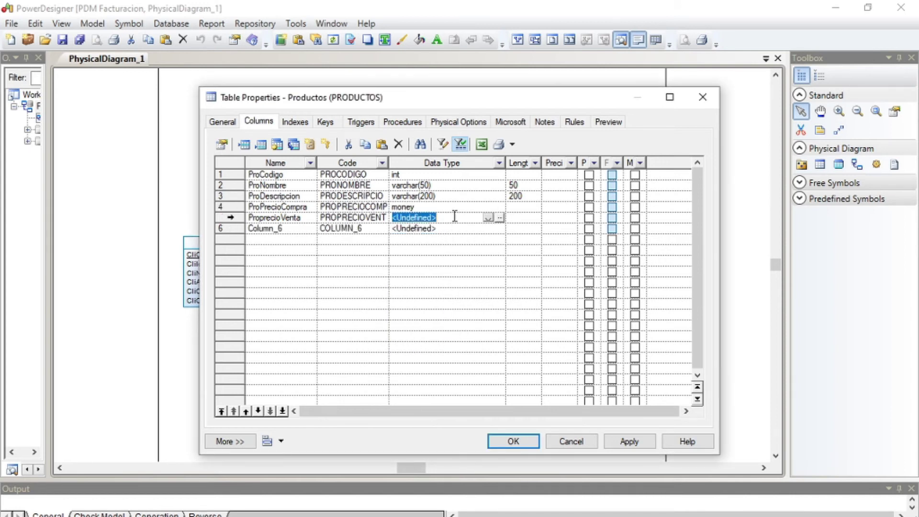
text(money)
key(Return)
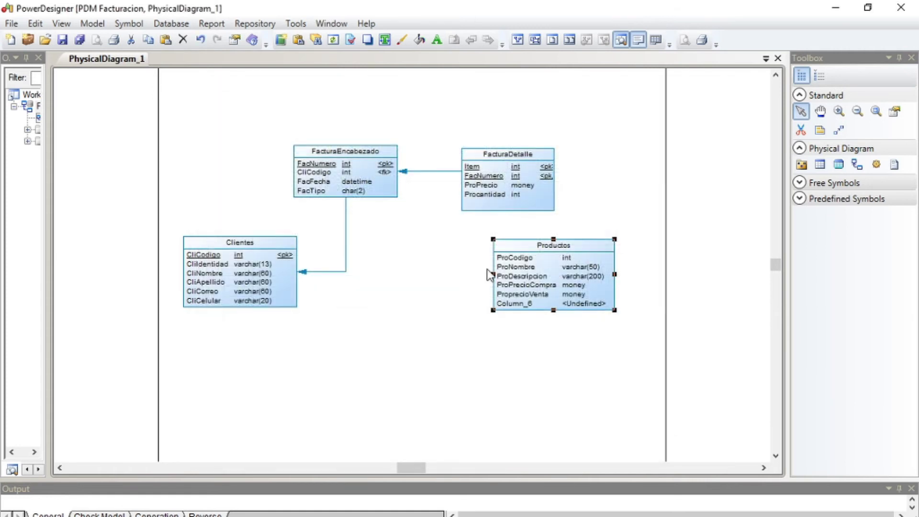
Step: Delete the extra undefined column Column_6 from the Productos table and apply the change
double_click(541, 290)
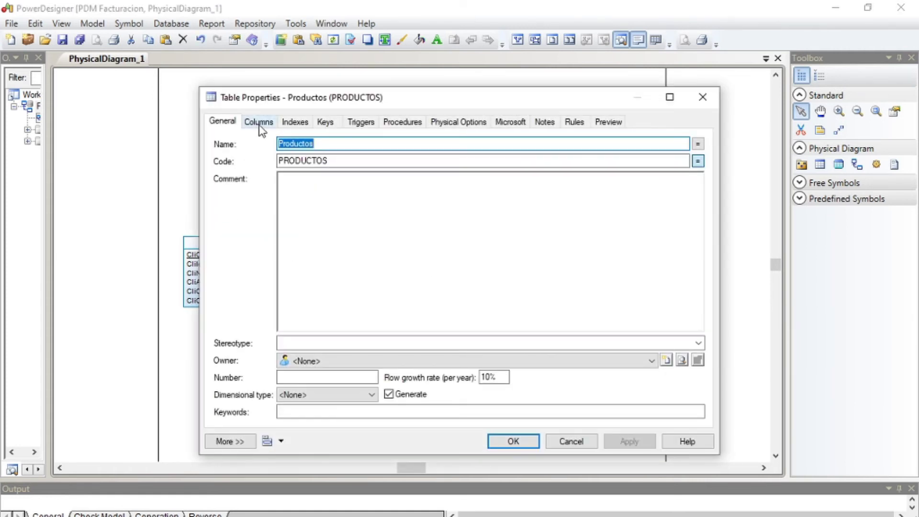
click(259, 122)
click(230, 229)
key(Delete)
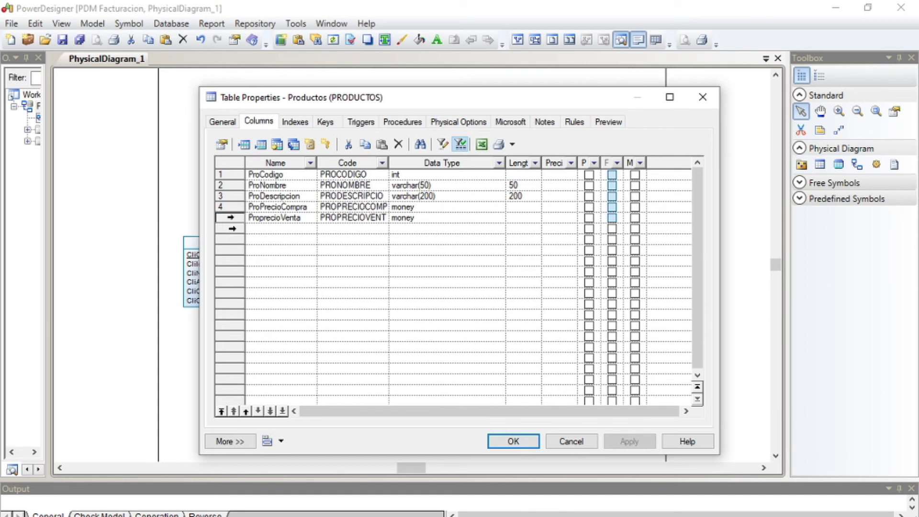
click(622, 442)
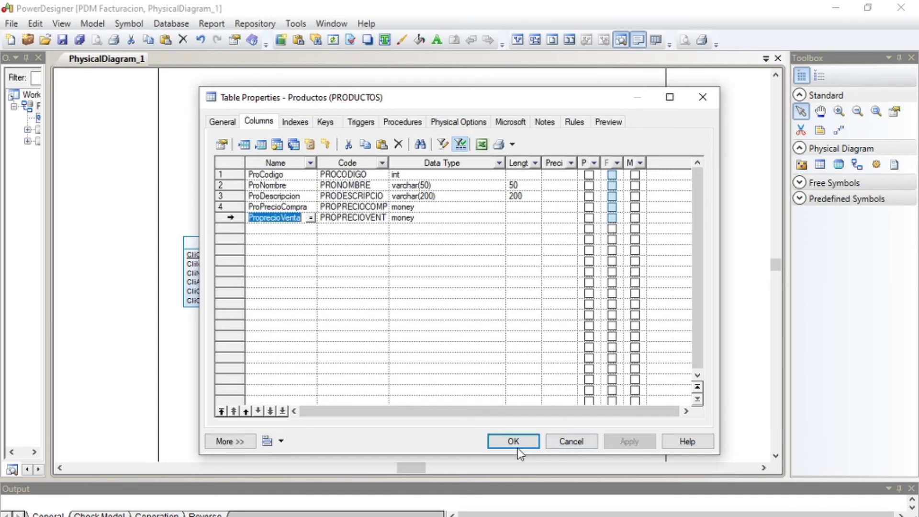
click(517, 444)
Step: Make ProCodigo the primary key of the Productos table and apply the change
double_click(536, 288)
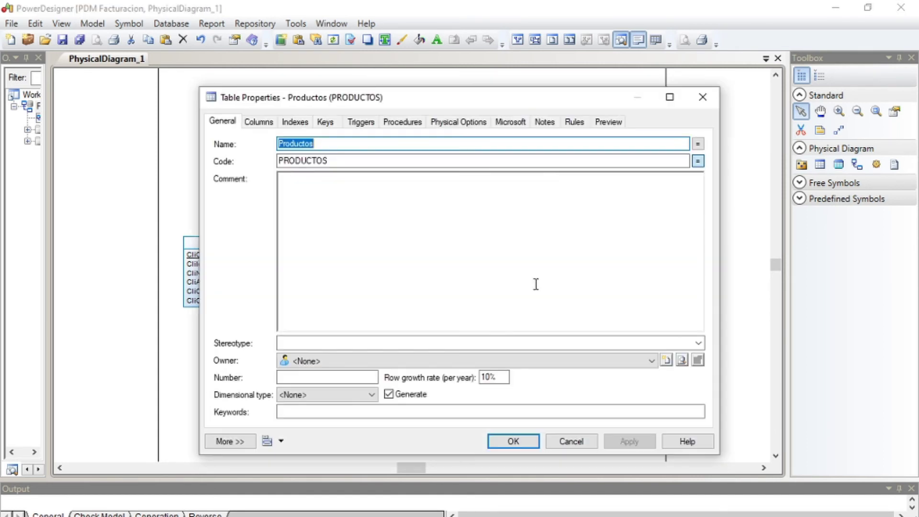
click(253, 123)
click(220, 177)
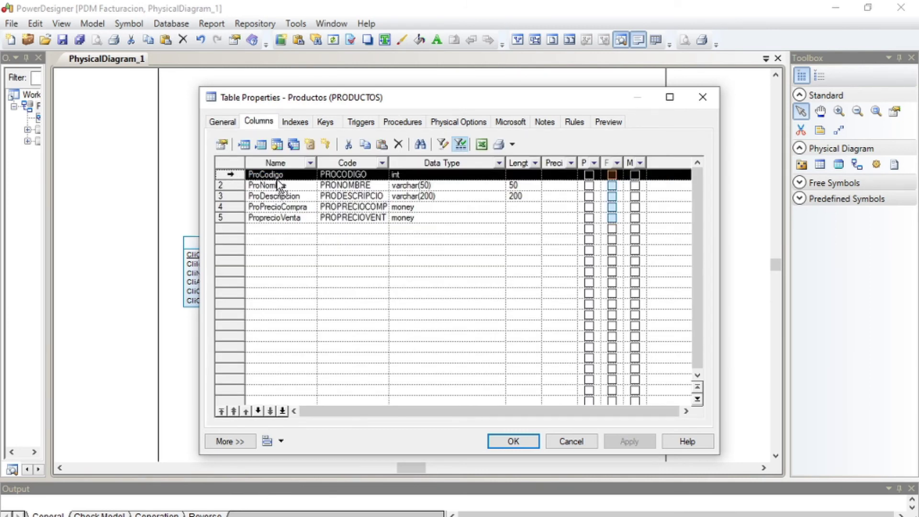
click(589, 175)
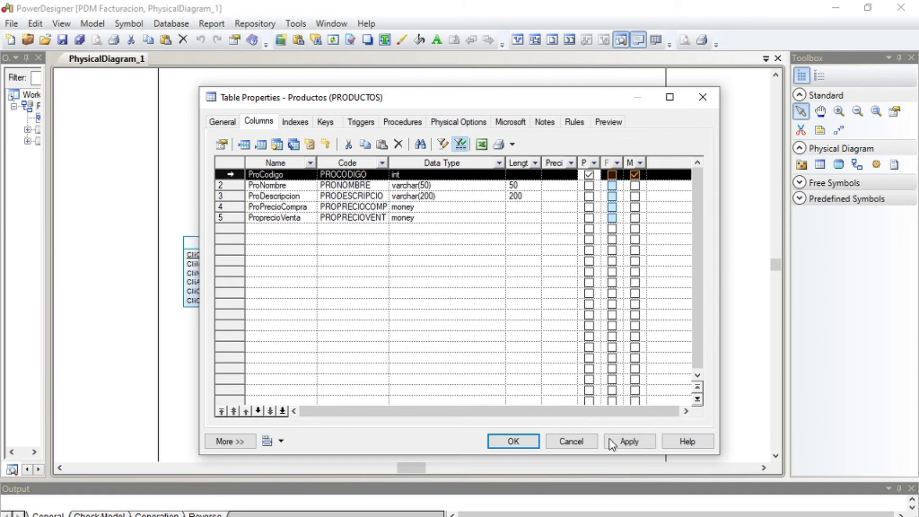
click(621, 442)
click(523, 441)
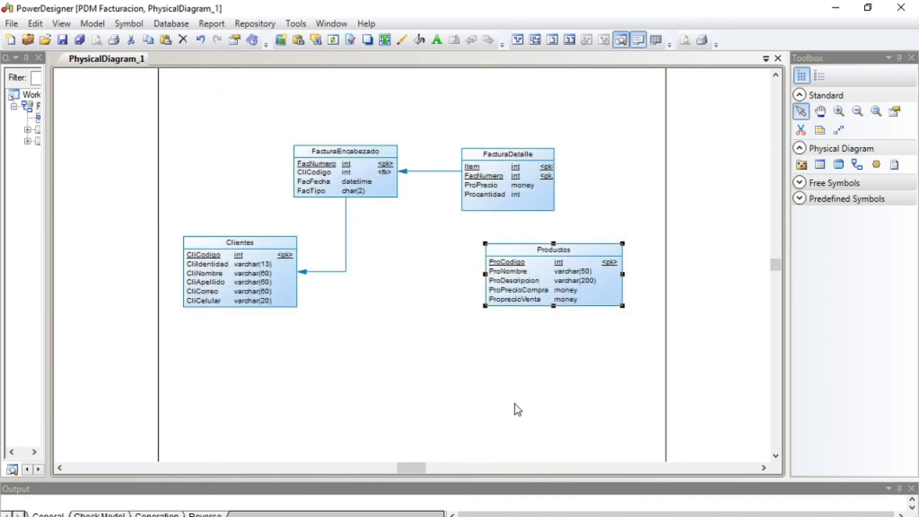
Step: Draw a reference from the FacturaDetalle table to the Productos table
click(857, 164)
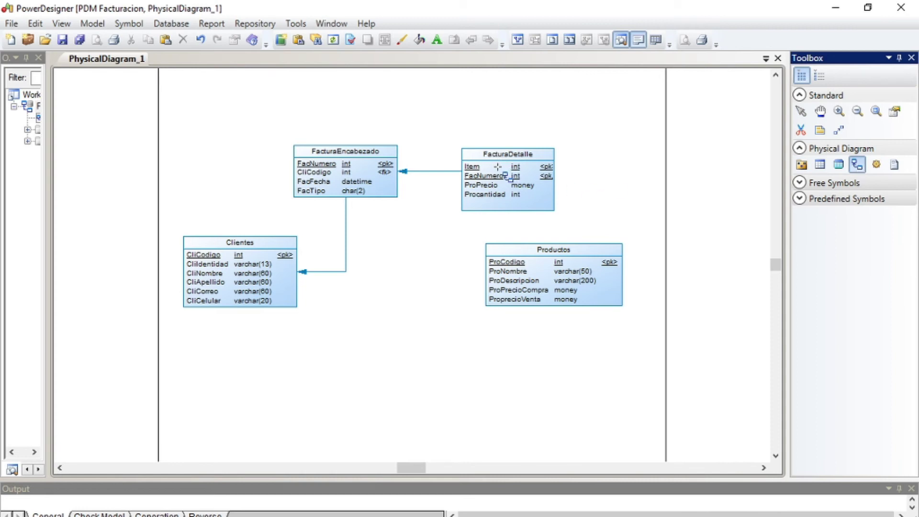
drag(498, 166, 557, 275)
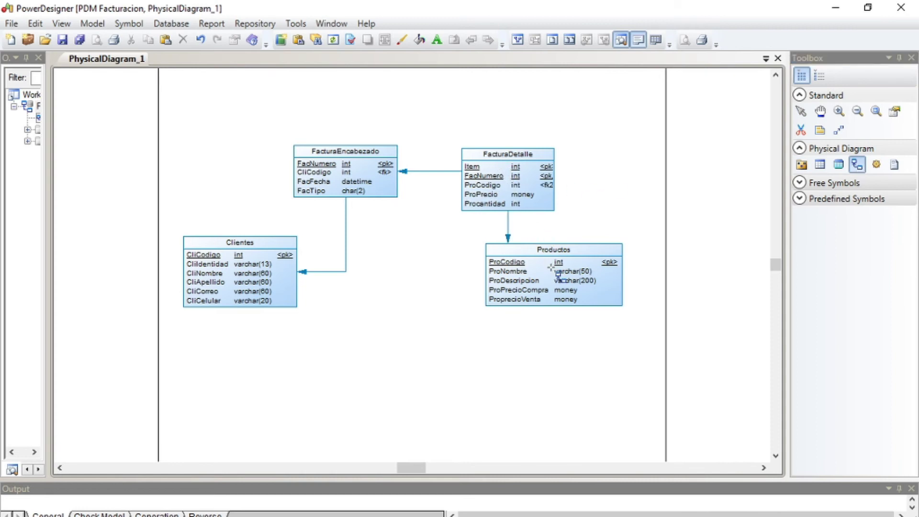
click(801, 111)
double_click(561, 261)
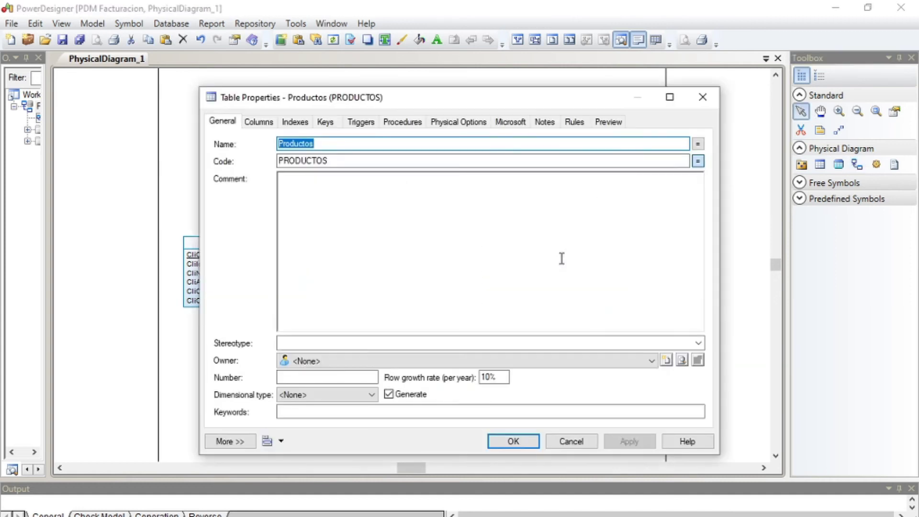
click(708, 98)
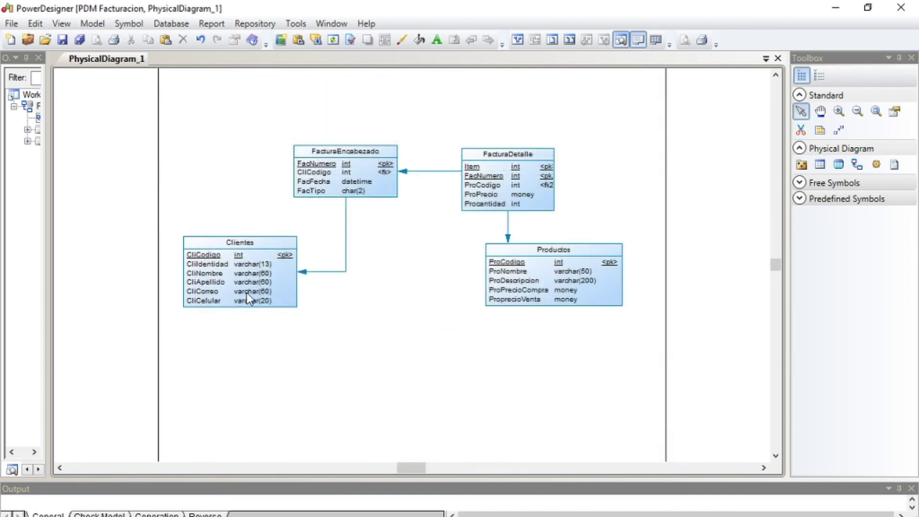
Step: Create an index named identidad on the CliIdentidad column of the Clientes table
double_click(232, 291)
click(261, 123)
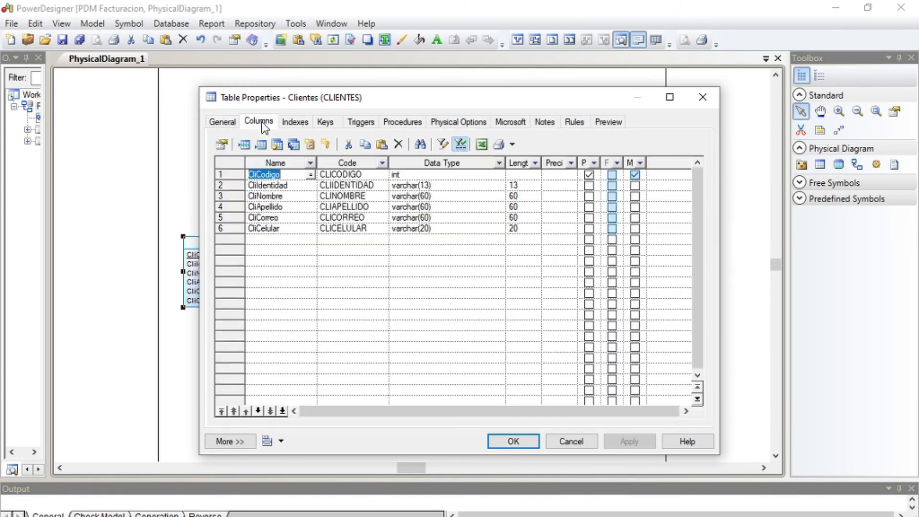
click(225, 187)
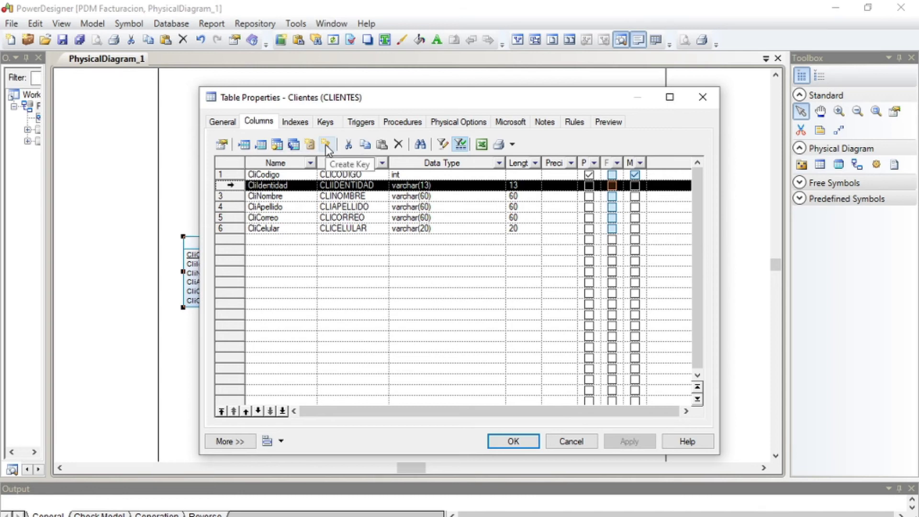
click(312, 145)
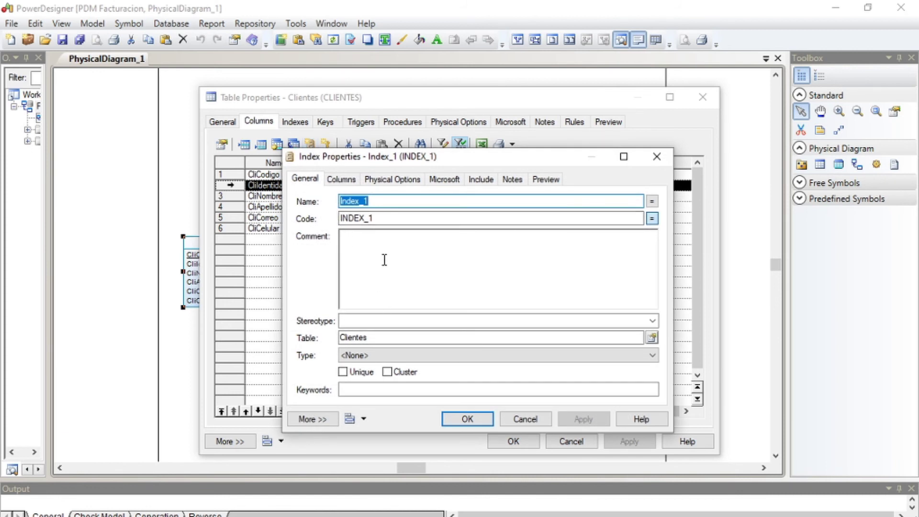
text(identidad)
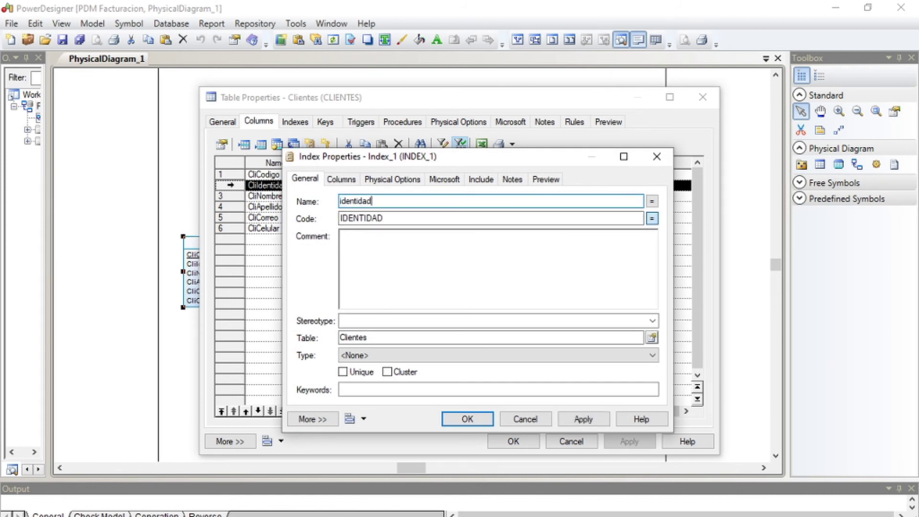
Step: Keep CliIdentidad sorted Ascending in the identidad index, save the index, and dismiss the additional index definition
click(347, 179)
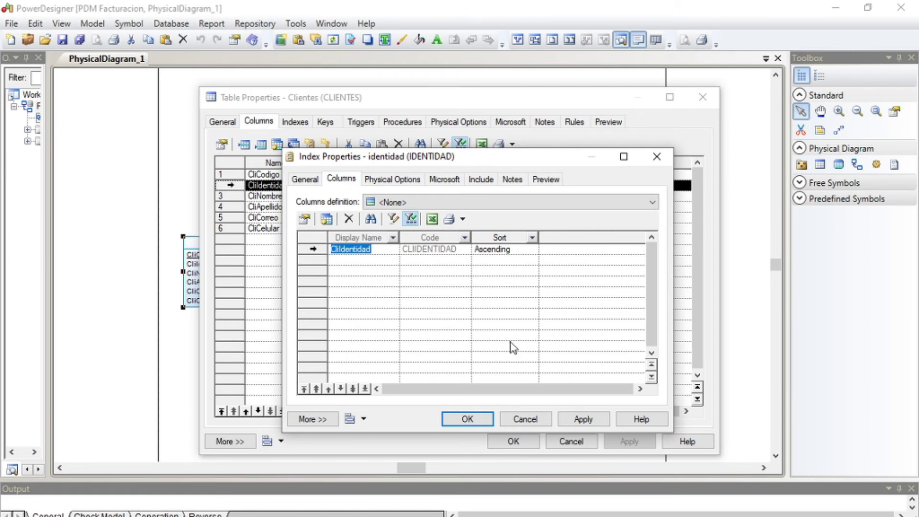
click(517, 253)
click(531, 249)
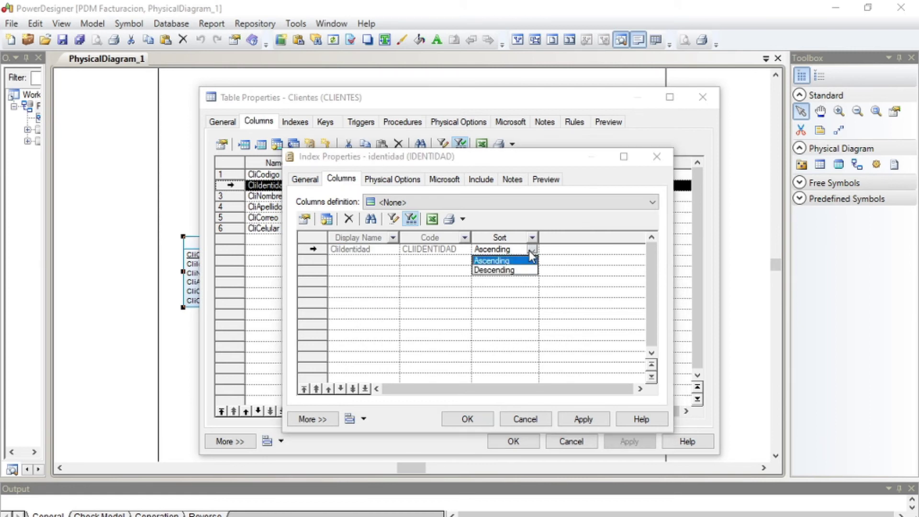
click(515, 263)
click(590, 419)
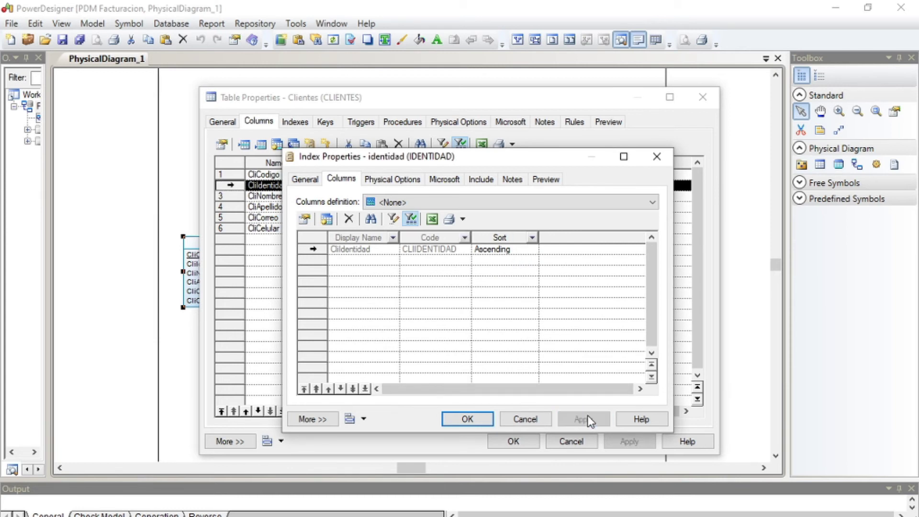
click(468, 420)
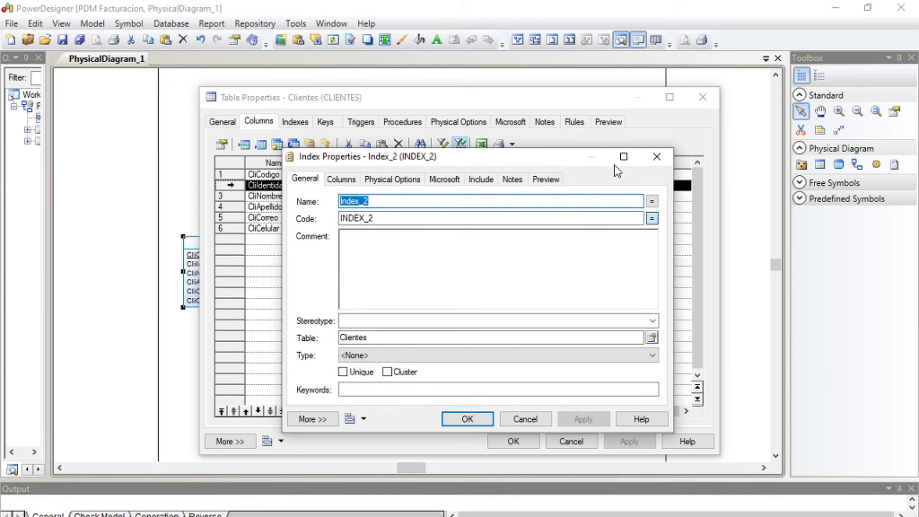
click(657, 156)
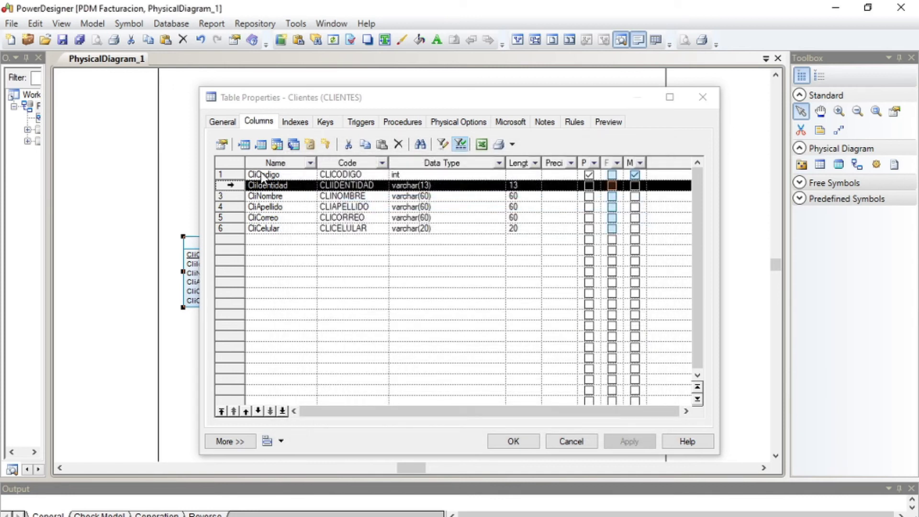
Step: Mark the identidad index of the Clientes table as unique and apply the change
click(295, 122)
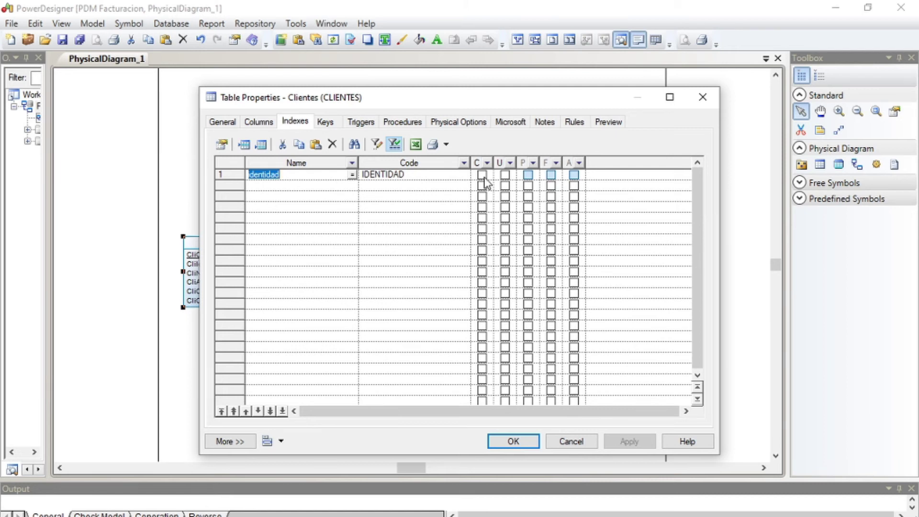
click(510, 163)
click(509, 163)
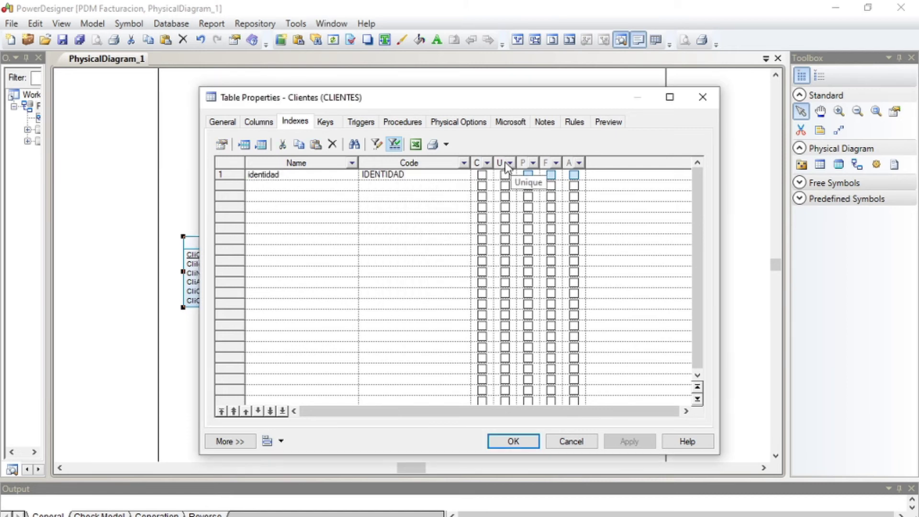
click(505, 175)
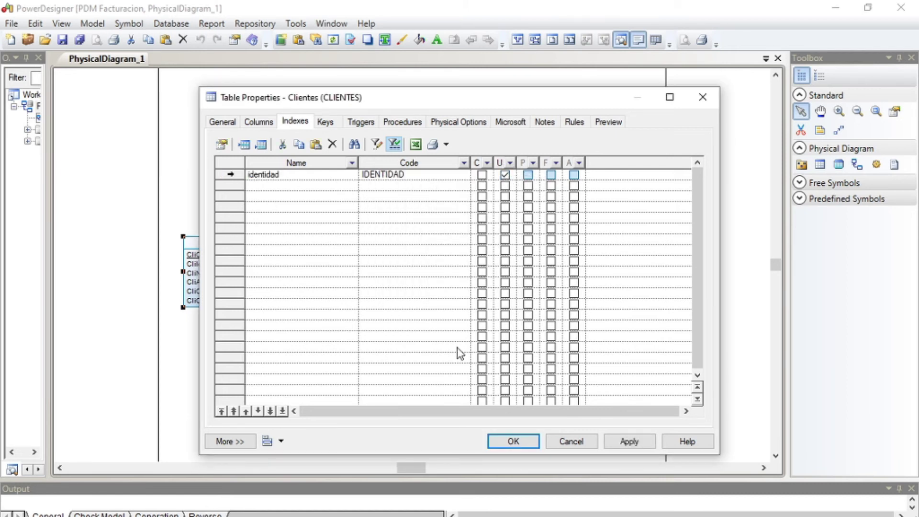
click(624, 443)
click(514, 441)
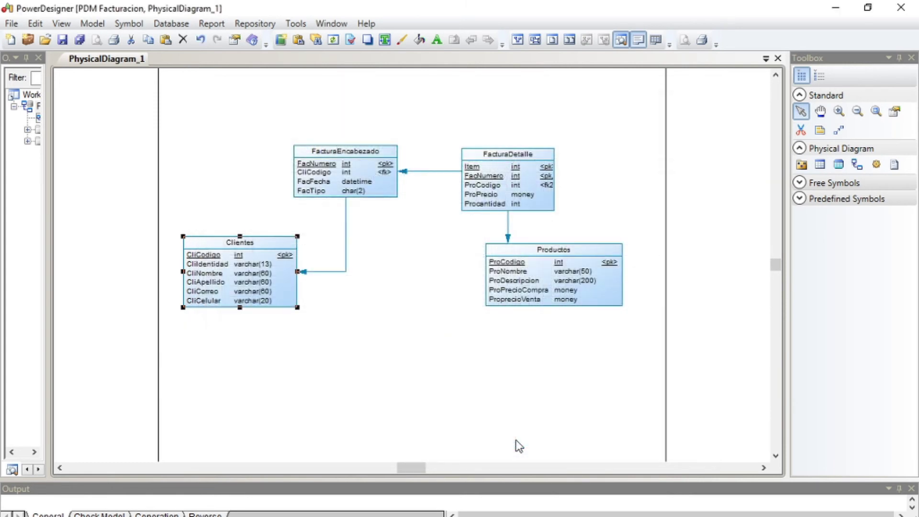
click(478, 408)
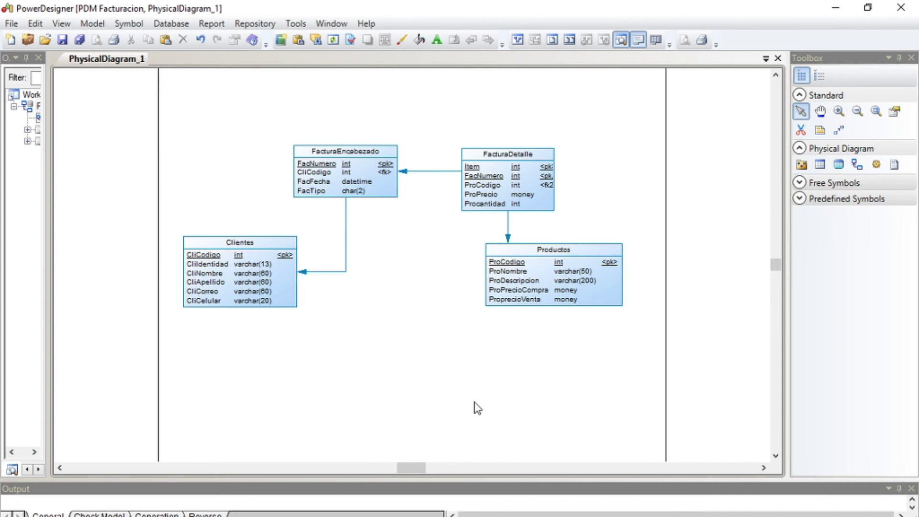
Step: Generate the SQL Server 2012 database script as facturacionSqlServer.sql, creating the missing Segundo parcial directory for it
click(176, 22)
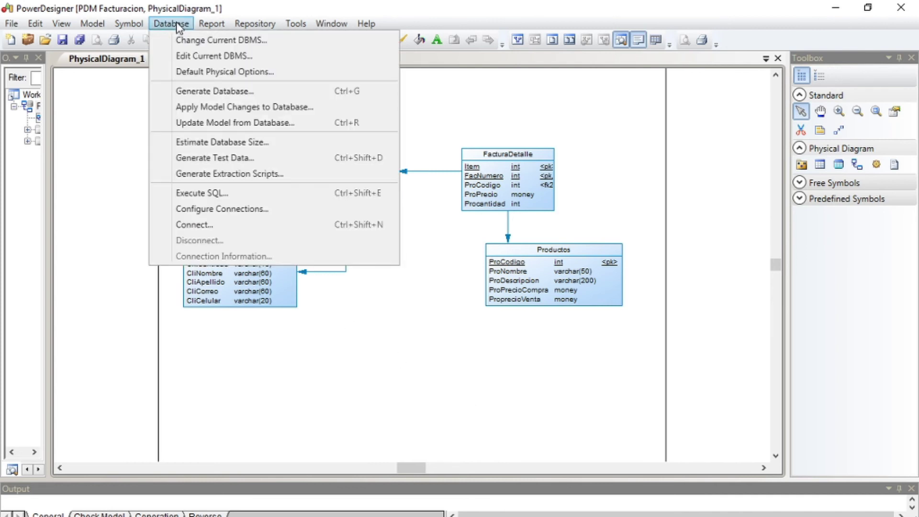
click(203, 92)
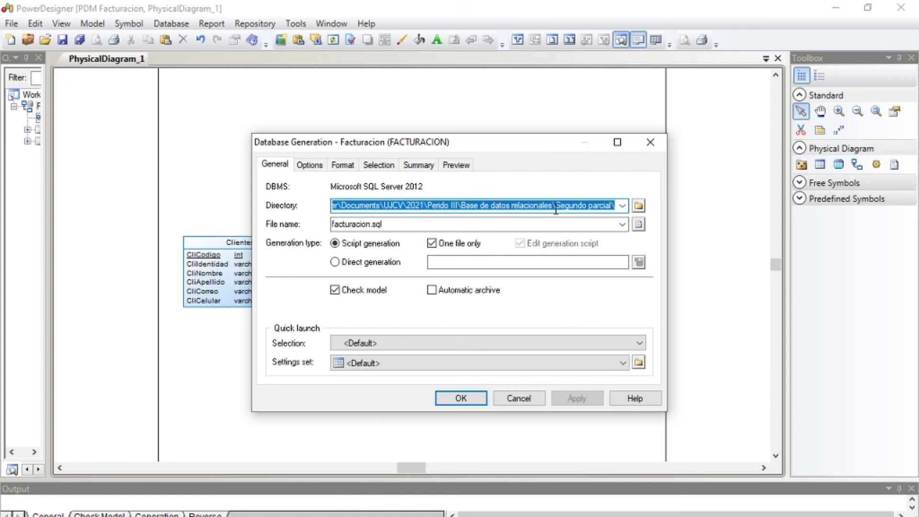
drag(432, 206, 631, 201)
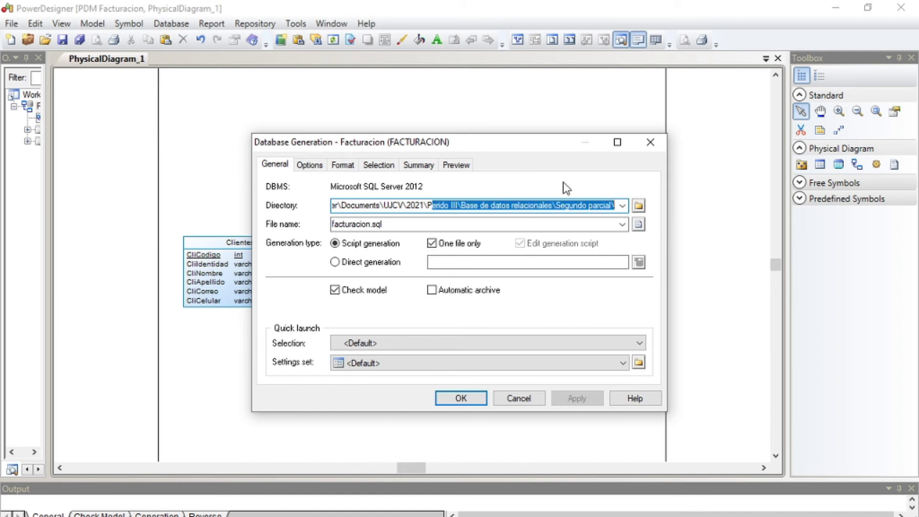
double_click(392, 224)
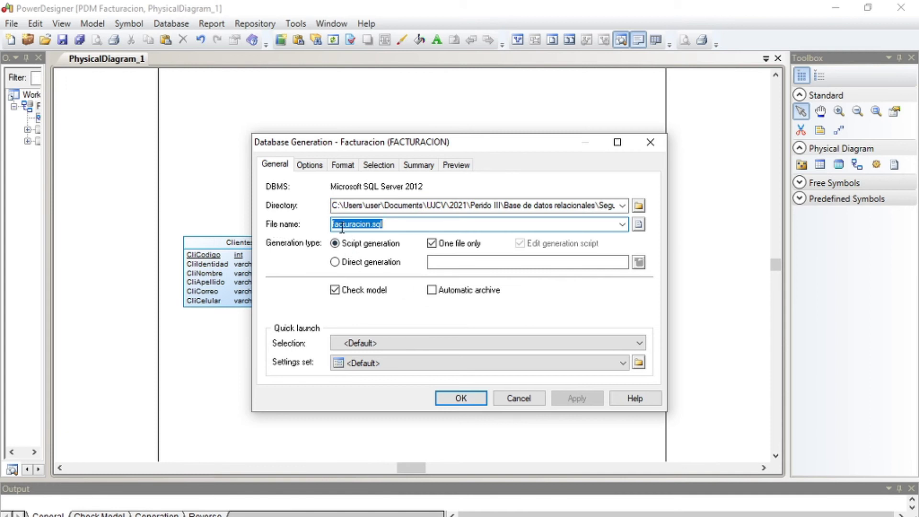
click(373, 226)
text(SqlServer)
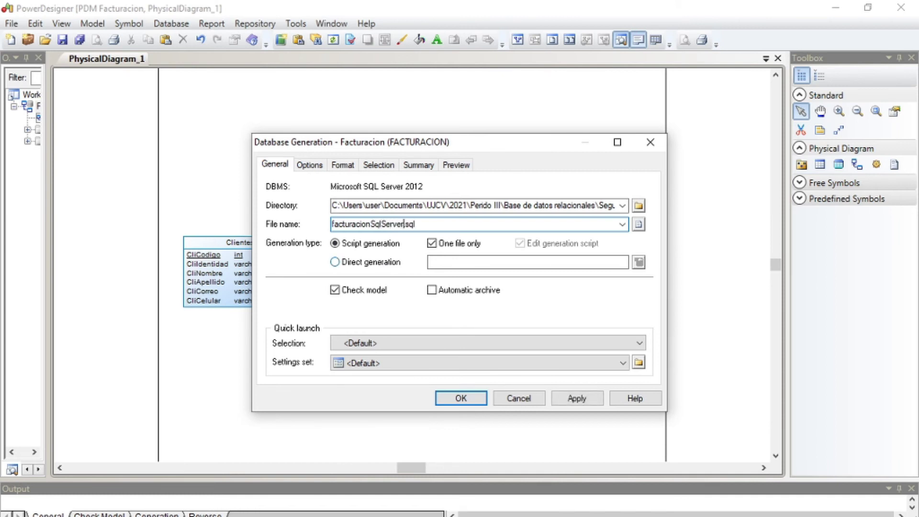
click(573, 401)
click(467, 398)
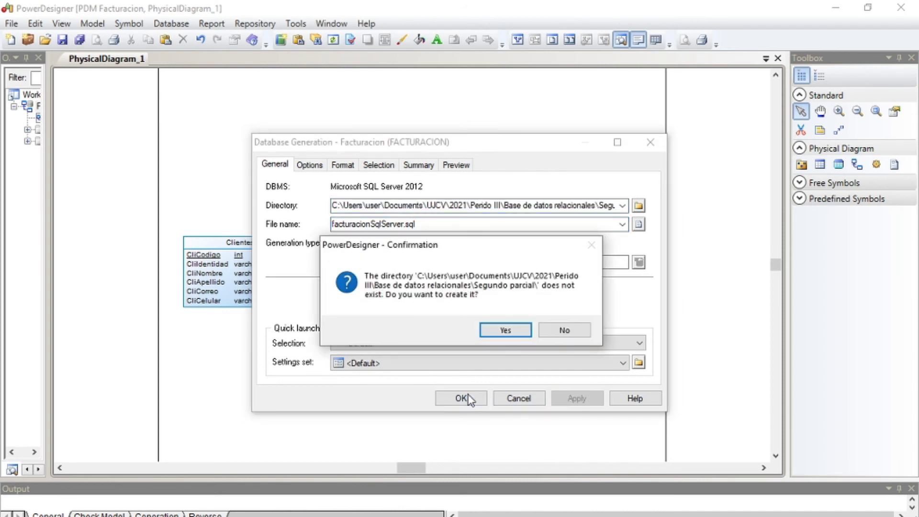
click(504, 330)
Step: Open the generated SQL Server script, examine its table definitions, primary keys and foreign key constraints, and close it with the generated files list
click(512, 369)
drag(903, 125, 910, 283)
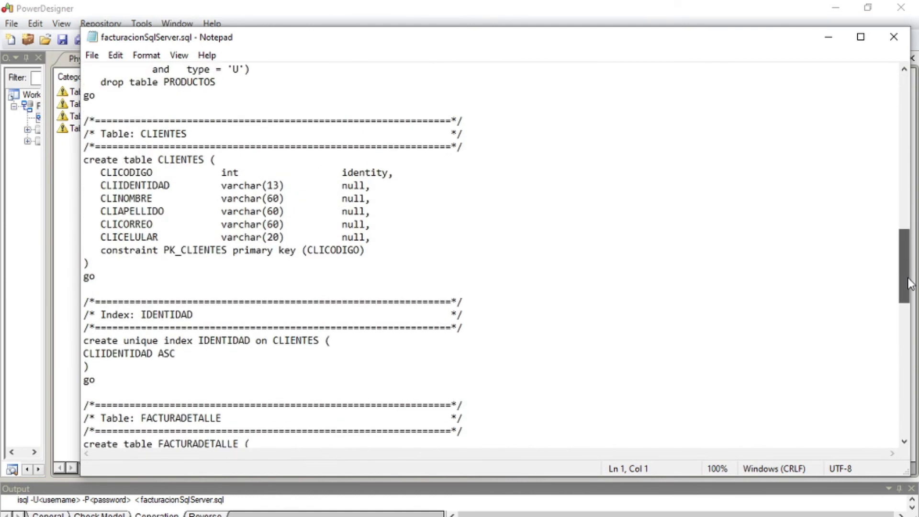
drag(909, 284, 900, 326)
drag(101, 276, 454, 276)
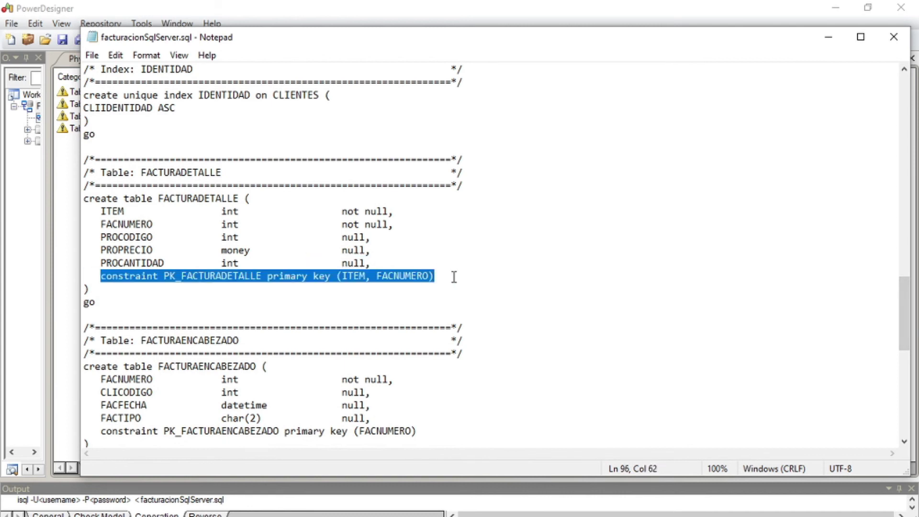
drag(900, 294, 911, 403)
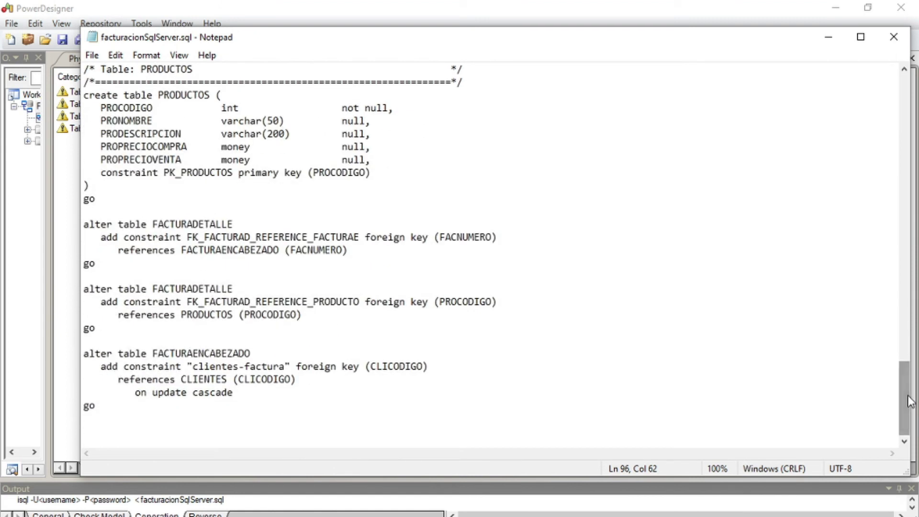
drag(94, 237, 494, 268)
click(545, 354)
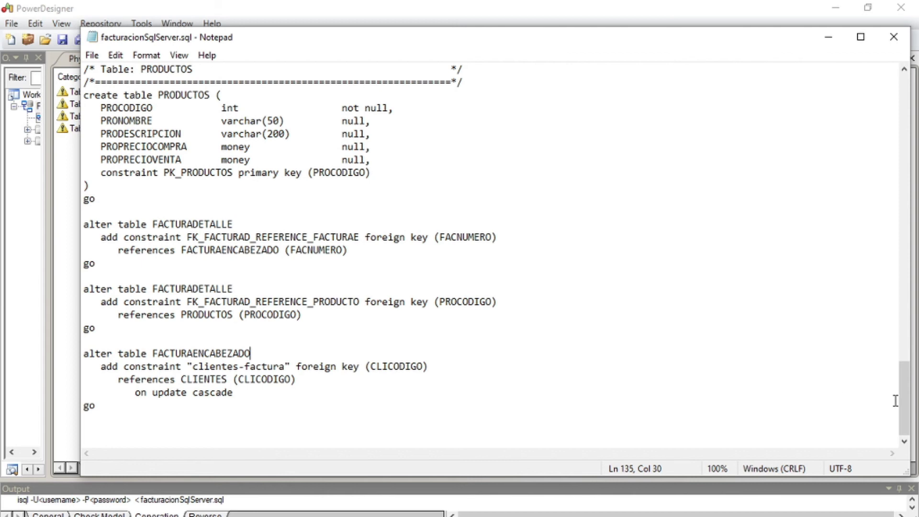
drag(906, 401, 879, 152)
click(894, 37)
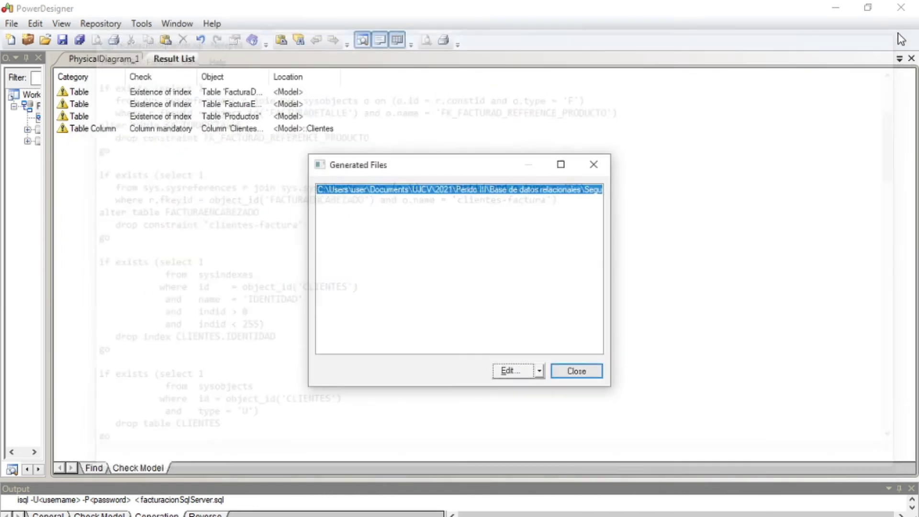
click(592, 166)
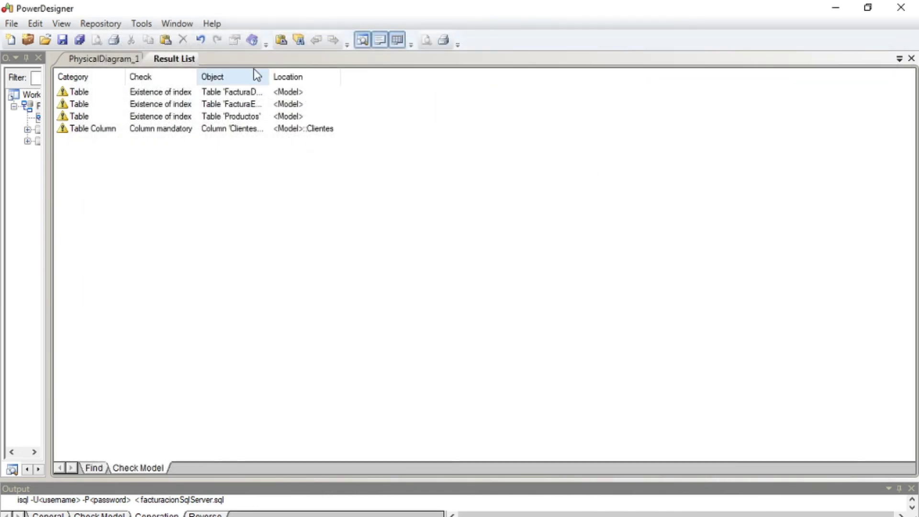
Step: Return to the physical diagram and change the model's current DBMS to MySQL 5.0
click(106, 61)
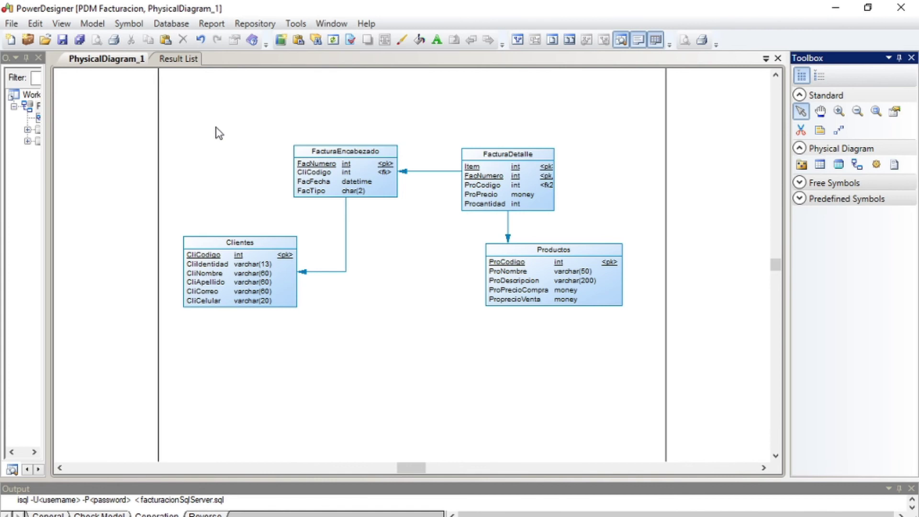
click(172, 24)
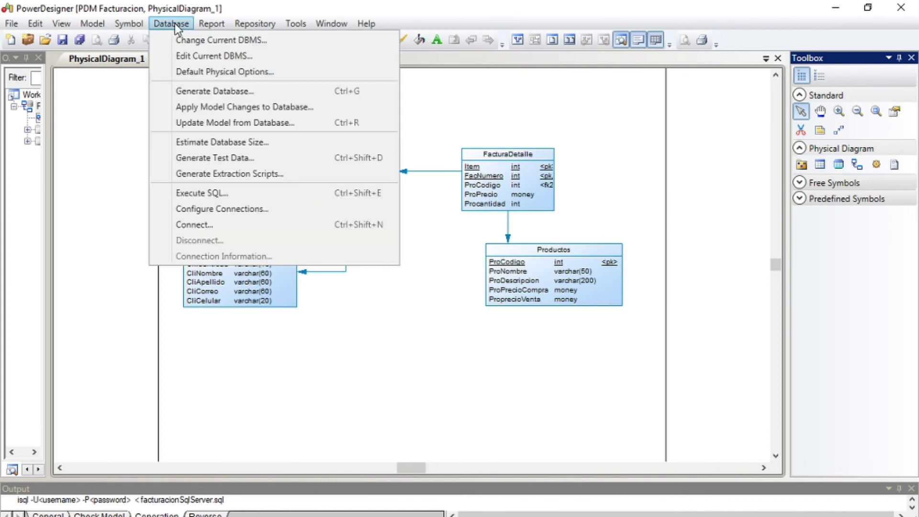
click(243, 44)
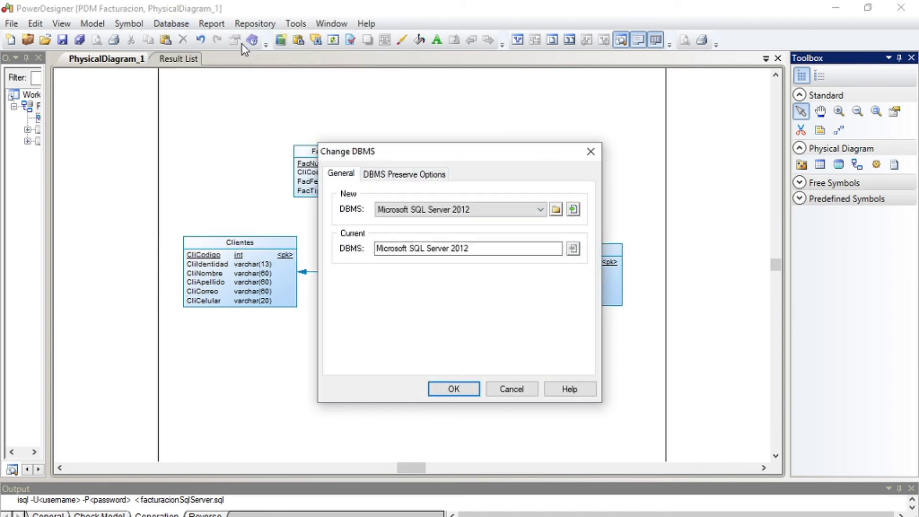
click(436, 210)
drag(540, 361, 528, 298)
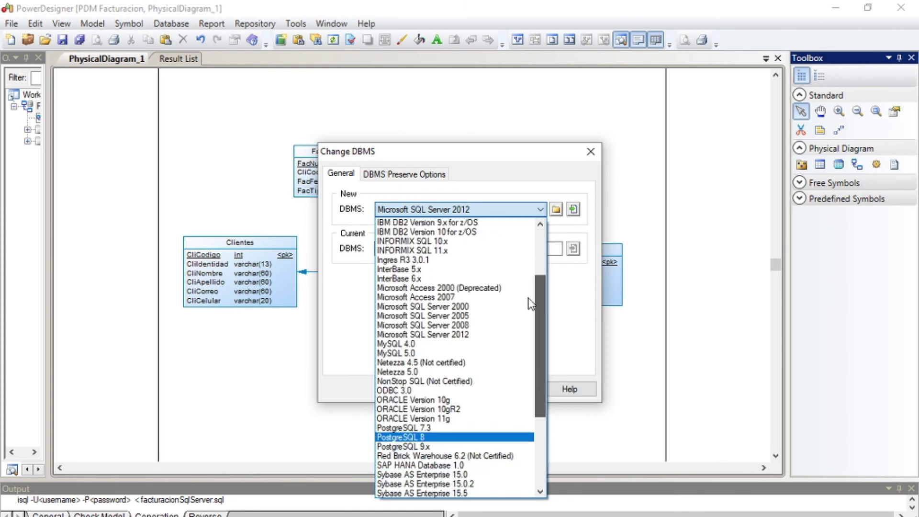
click(402, 354)
click(454, 390)
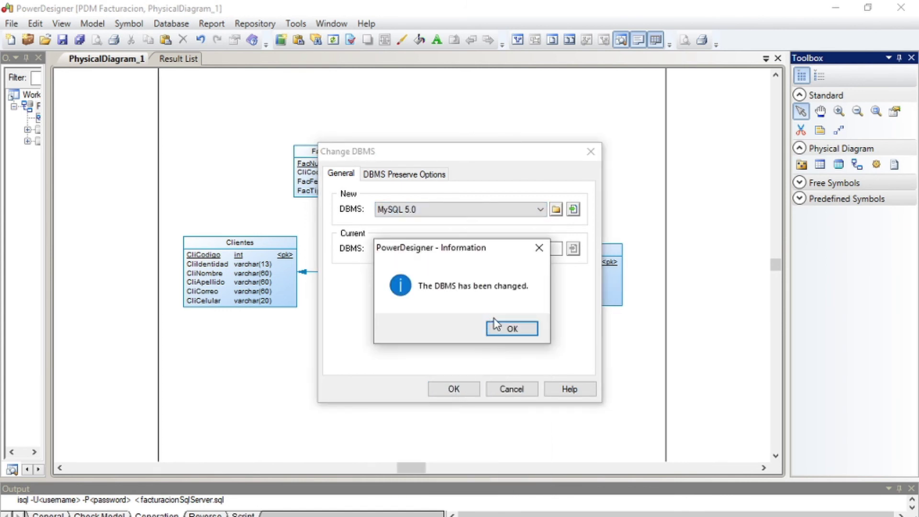
click(502, 334)
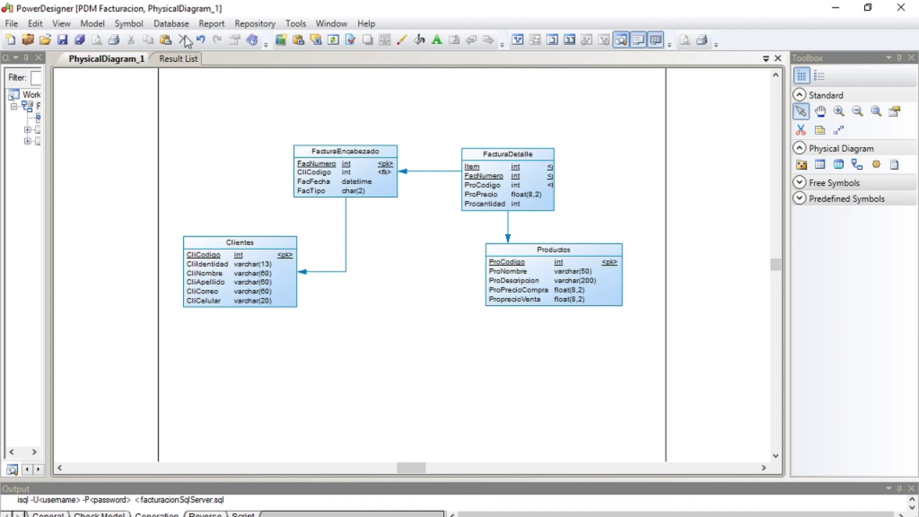
Step: Generate the MySQL 5.0 database script with the file name facturacionMysql.sql and open it for viewing
click(172, 24)
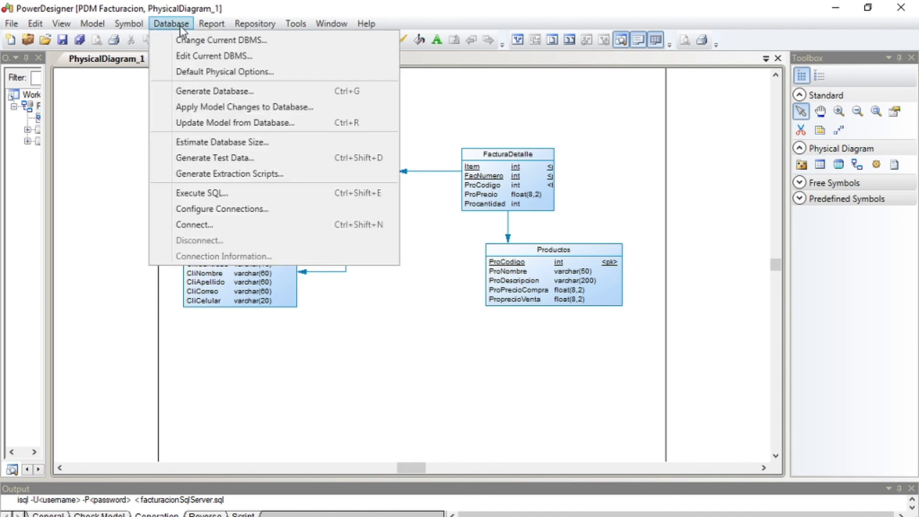
click(220, 91)
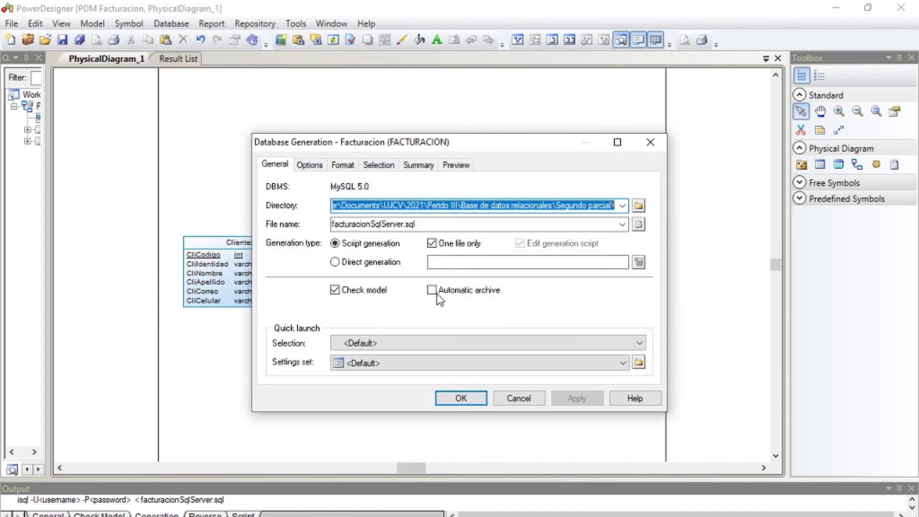
double_click(402, 223)
click(371, 223)
drag(371, 224, 406, 223)
key(shift+Left)
text(mysql)
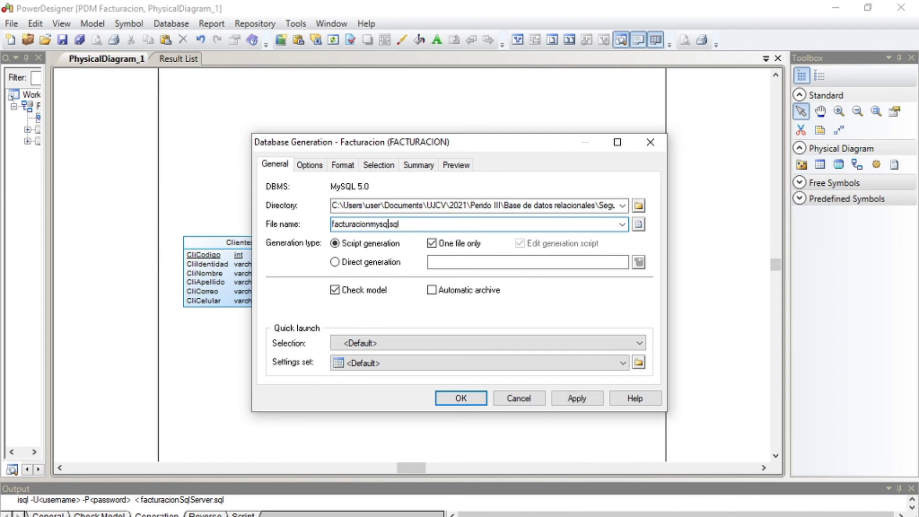
click(377, 224)
key(BackSpace)
text(M)
click(575, 398)
click(460, 398)
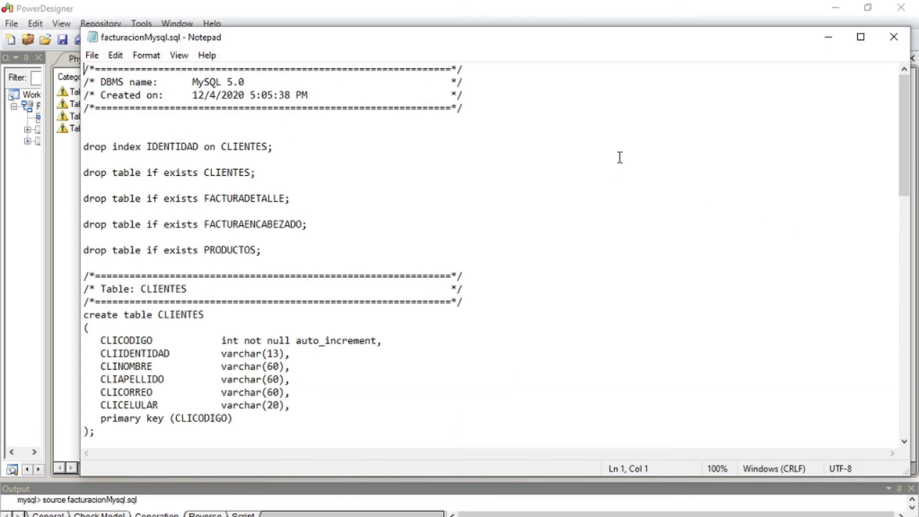
Step: Examine the DBMS header, table definitions, primary keys and index in the MySQL script, and close it with the generated files list
drag(175, 82, 313, 81)
drag(906, 99, 904, 167)
click(100, 211)
drag(99, 211, 268, 220)
click(445, 202)
drag(909, 197, 909, 265)
drag(90, 289, 331, 284)
key(Down)
drag(904, 287, 909, 308)
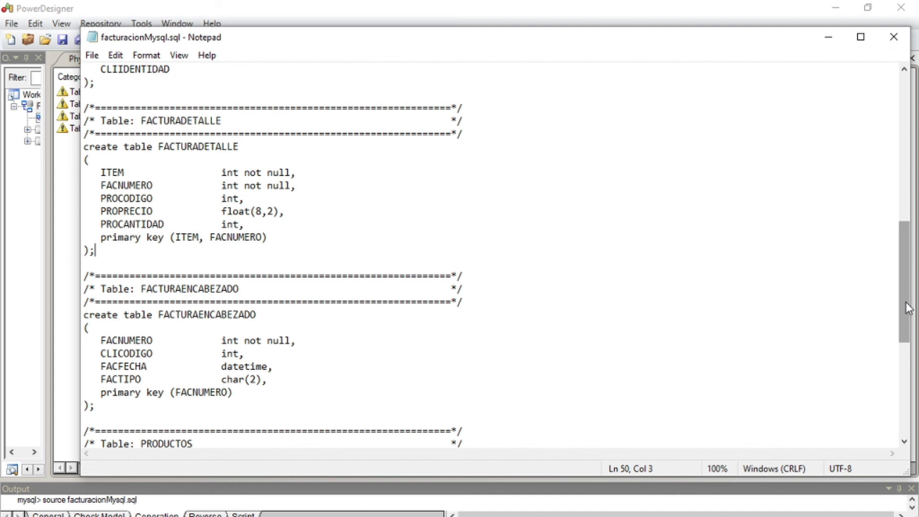
drag(908, 308, 859, 215)
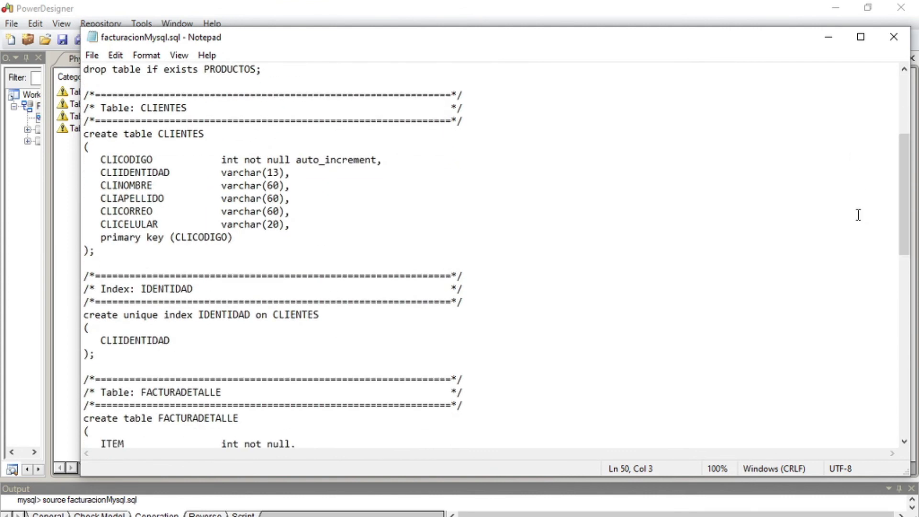
click(894, 37)
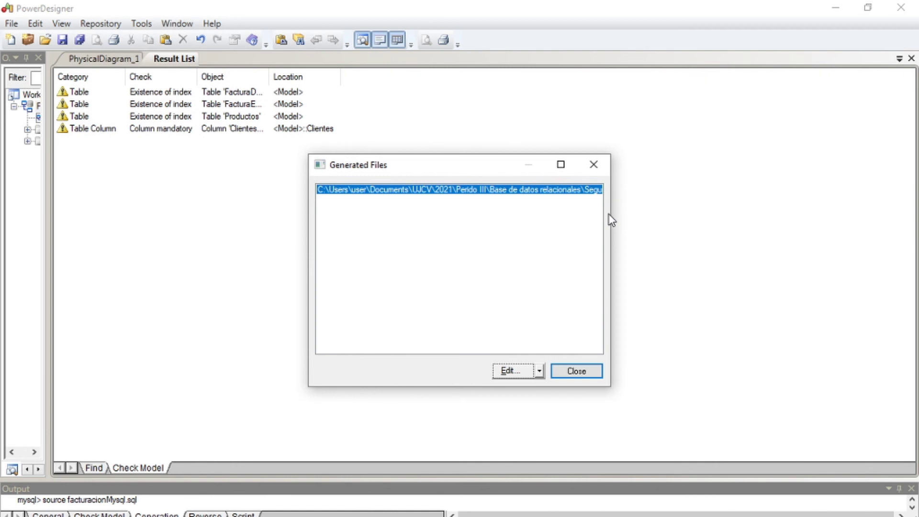
click(594, 165)
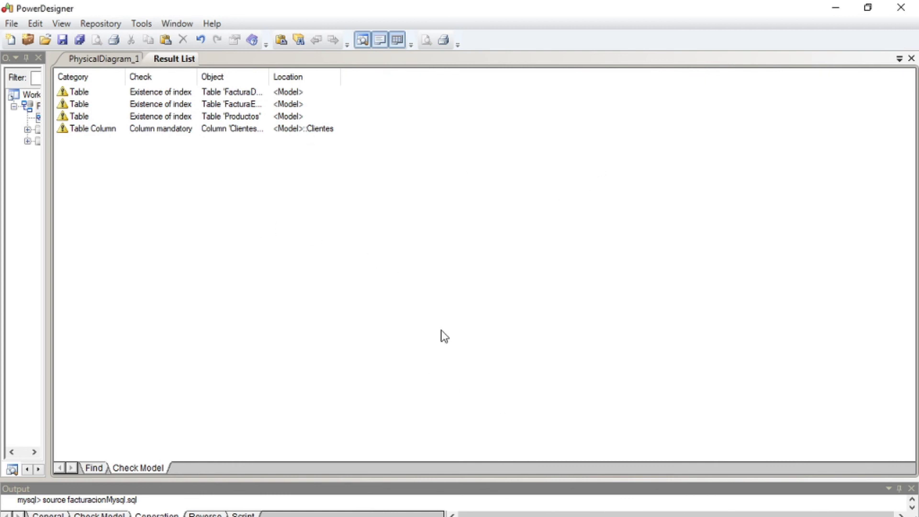
Step: Switch to File Explorer and open the folder Documents\UJCV\2021\Perido III\Base de datos relacionales\Segundo parcial
click(393, 516)
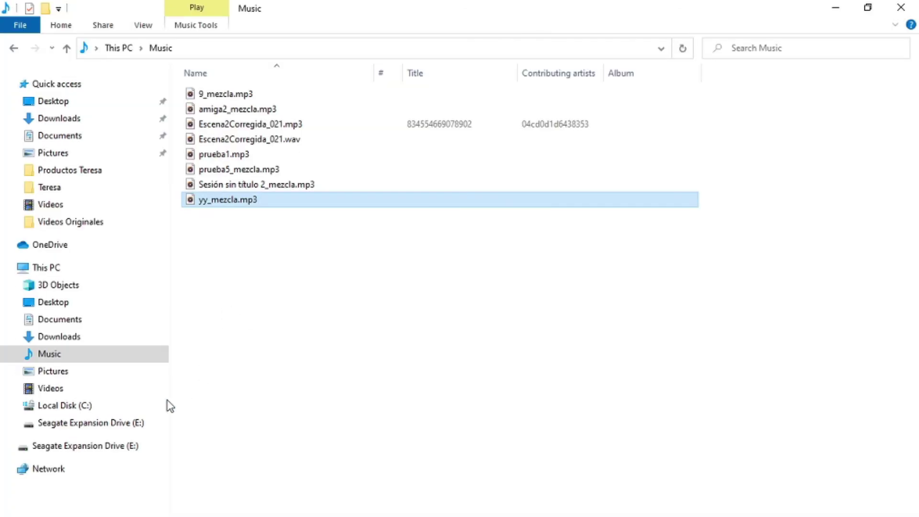
click(67, 323)
double_click(198, 337)
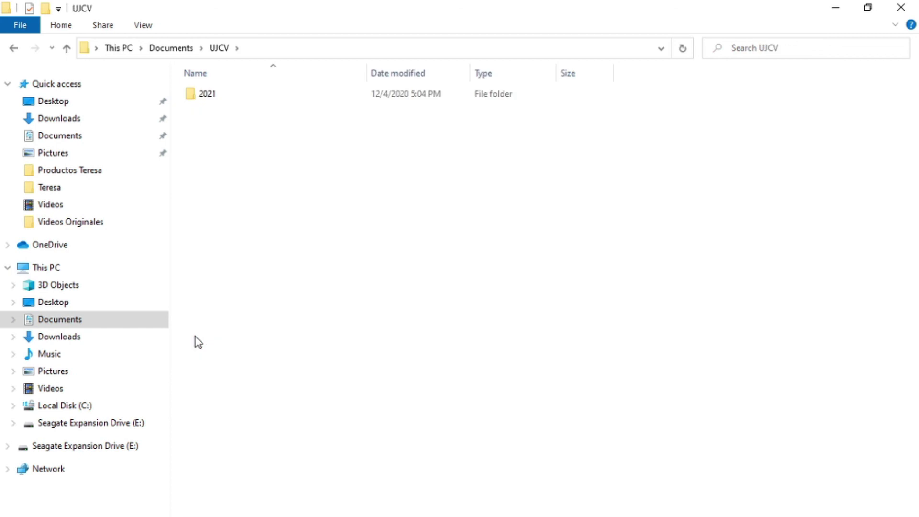
double_click(209, 95)
double_click(227, 98)
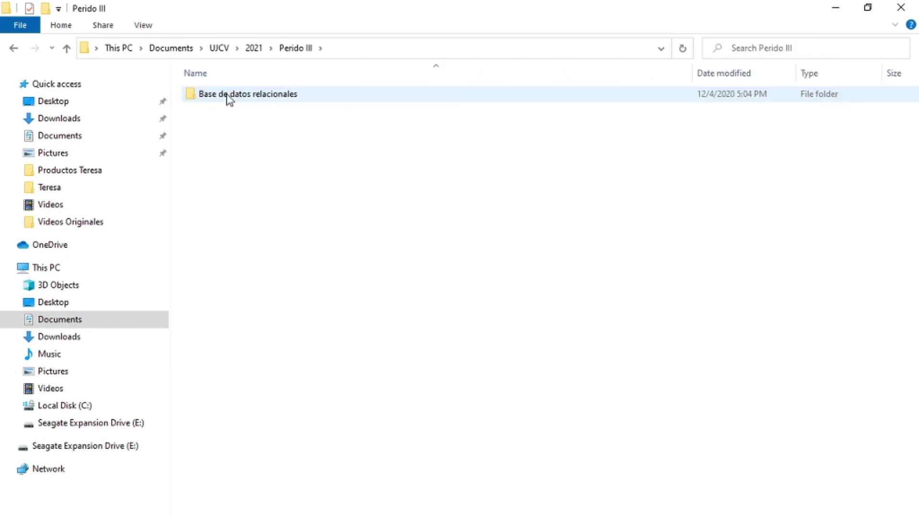
double_click(227, 96)
double_click(228, 94)
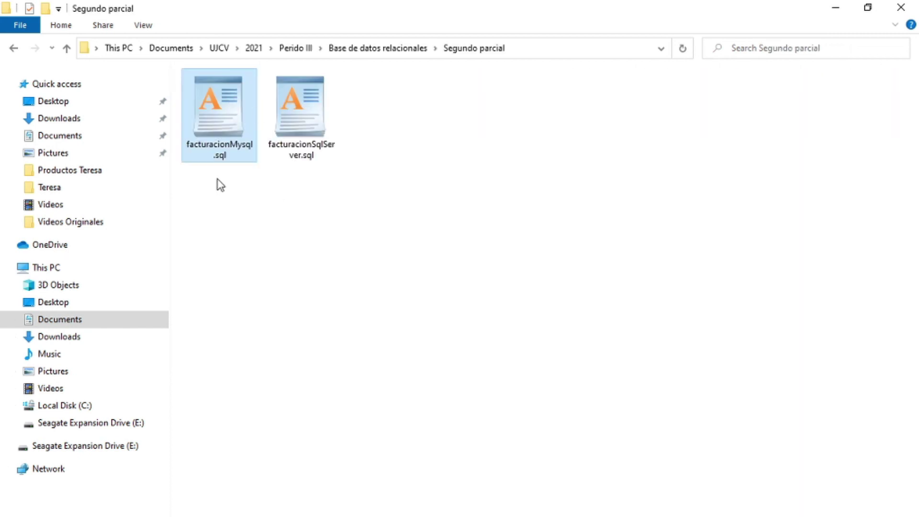
Step: Open facturacionSqlServer.sql, select the script from the CLIENTES table creation through the end, and minimize the document window
double_click(301, 111)
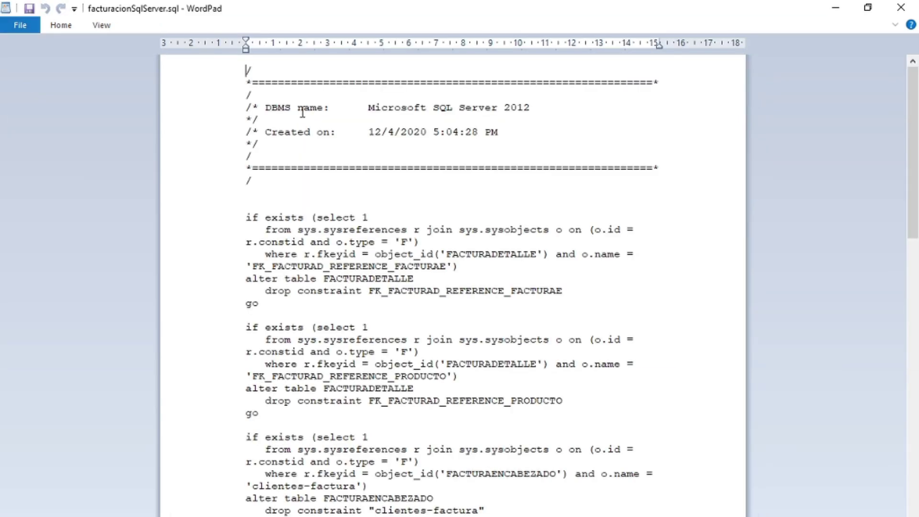
drag(914, 121, 917, 287)
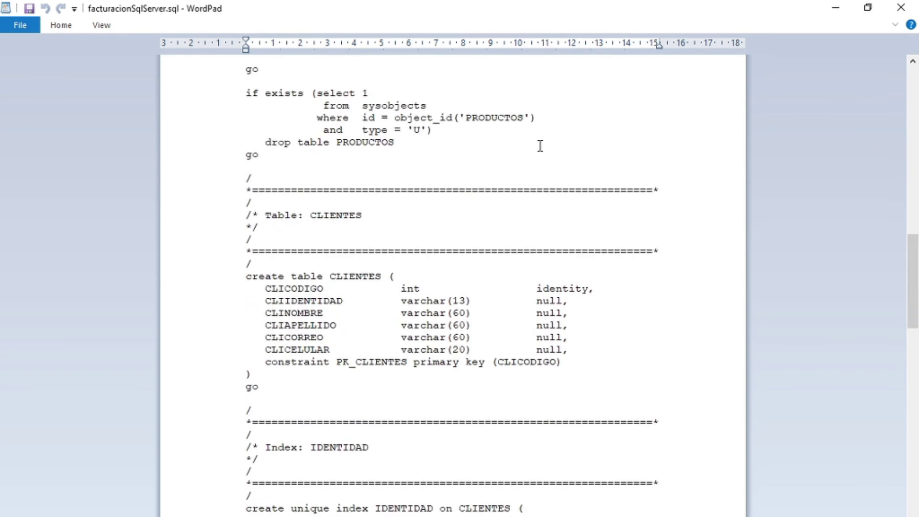
drag(915, 247, 916, 272)
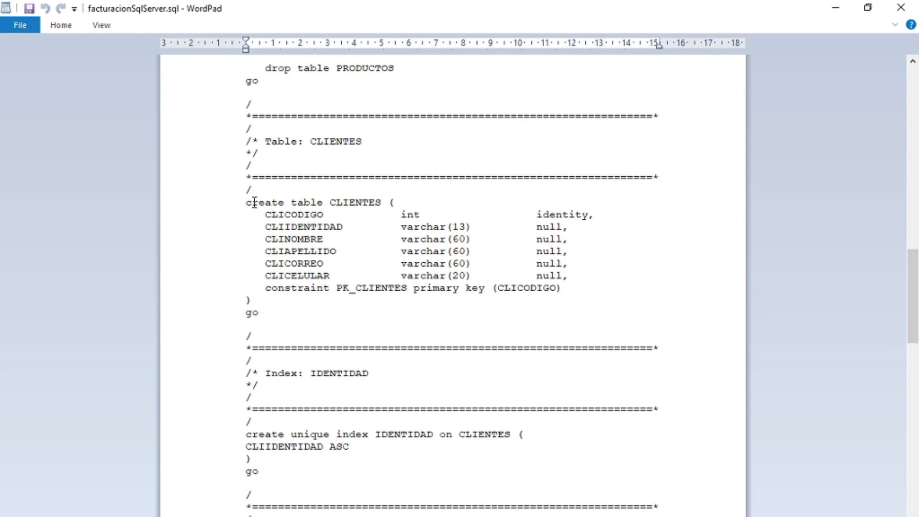
key(ctrl+shift+End)
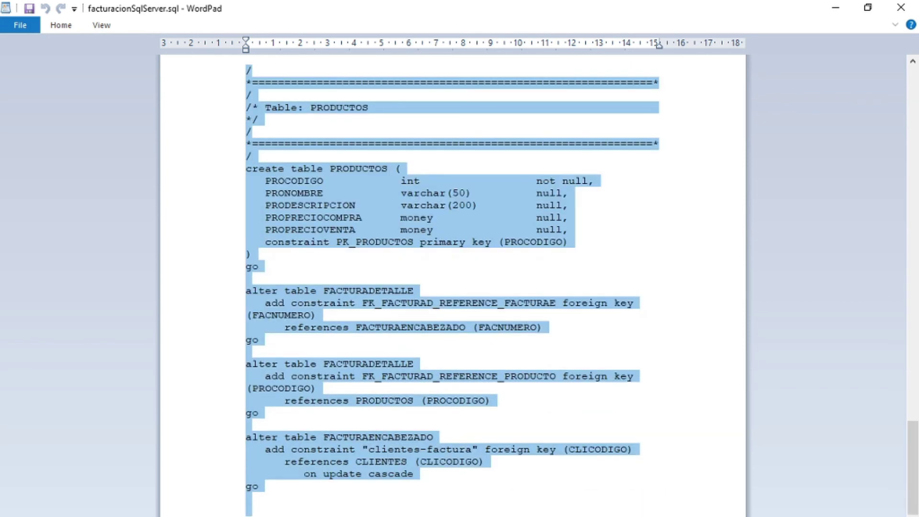
click(836, 7)
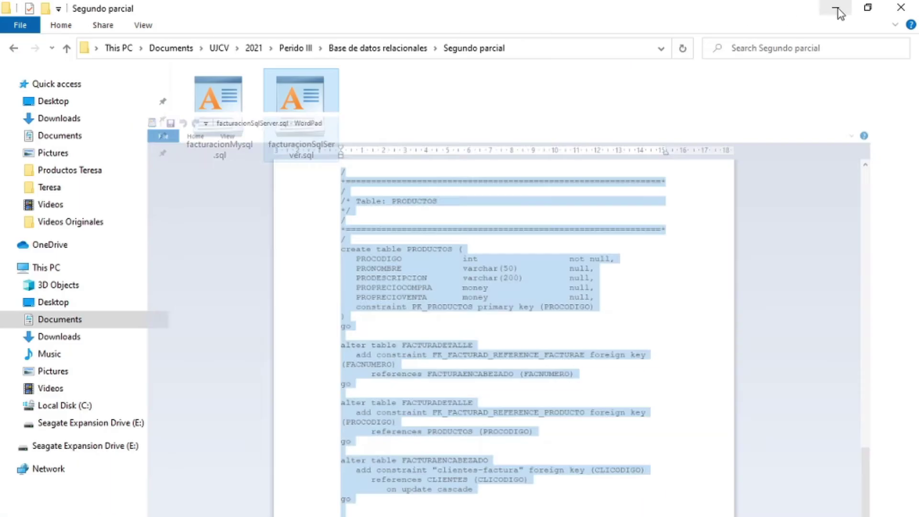
Step: Open Remote Desktop Connection and connect to the saved server with the Administrador account, entering its password and accepting the connection
key(super+s)
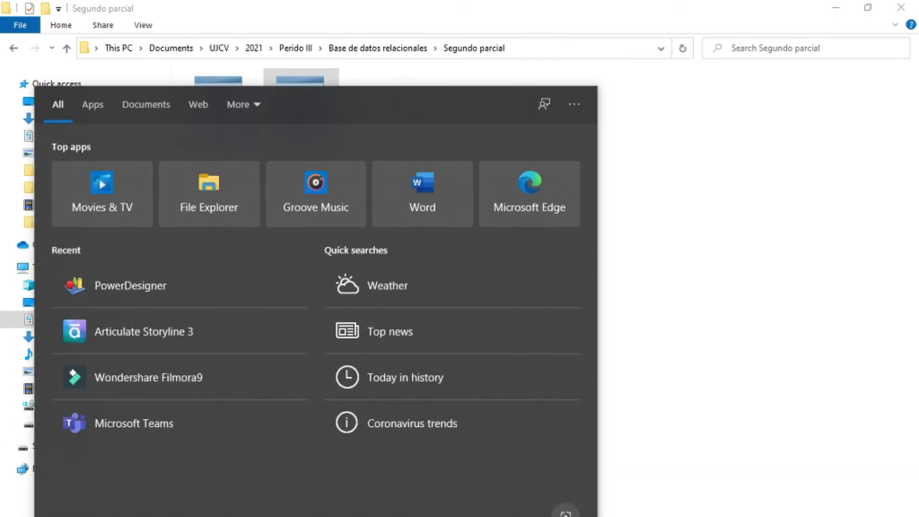
text(rem)
click(153, 171)
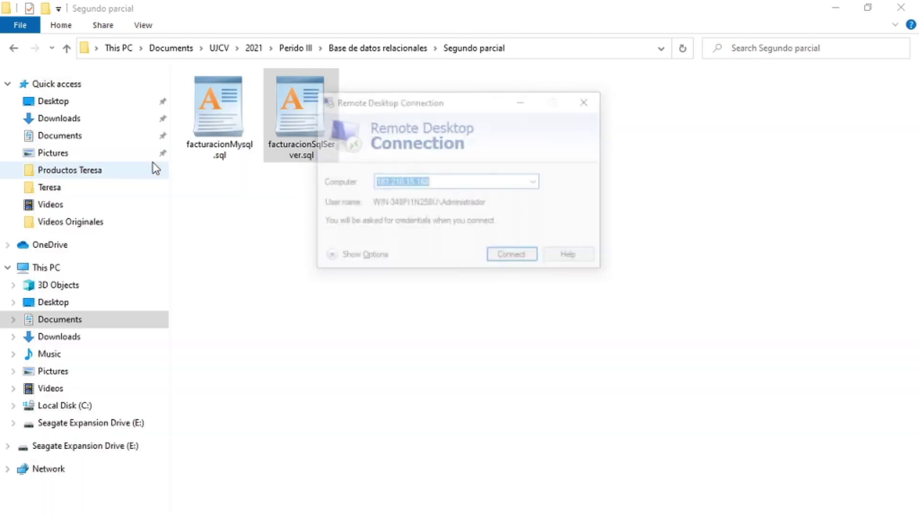
click(497, 254)
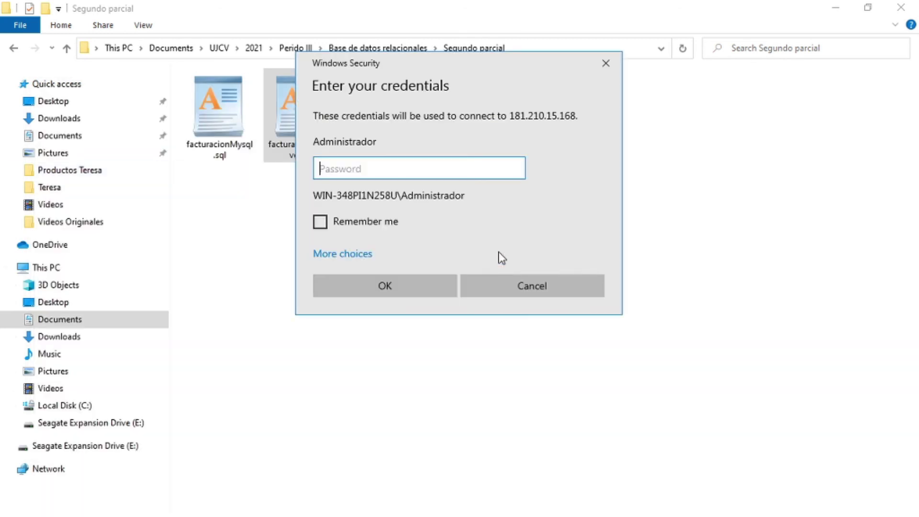
text(*********)
click(400, 282)
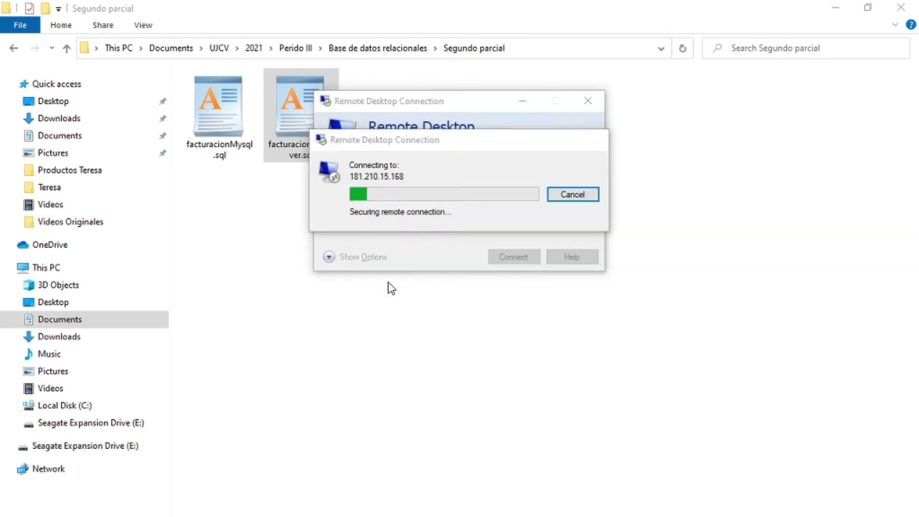
click(502, 306)
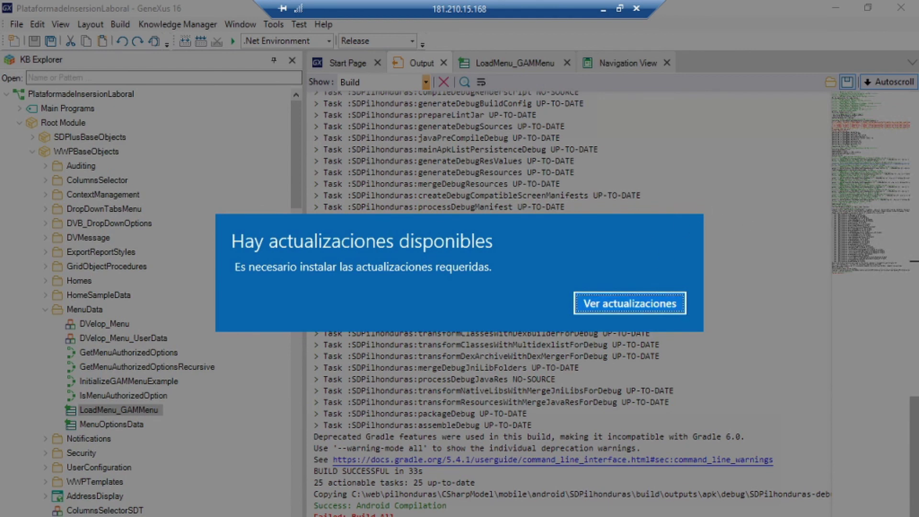
Step: Dismiss the remote server's updates notice, minimize the open windows and switch to SQL Server Management Studio
click(623, 306)
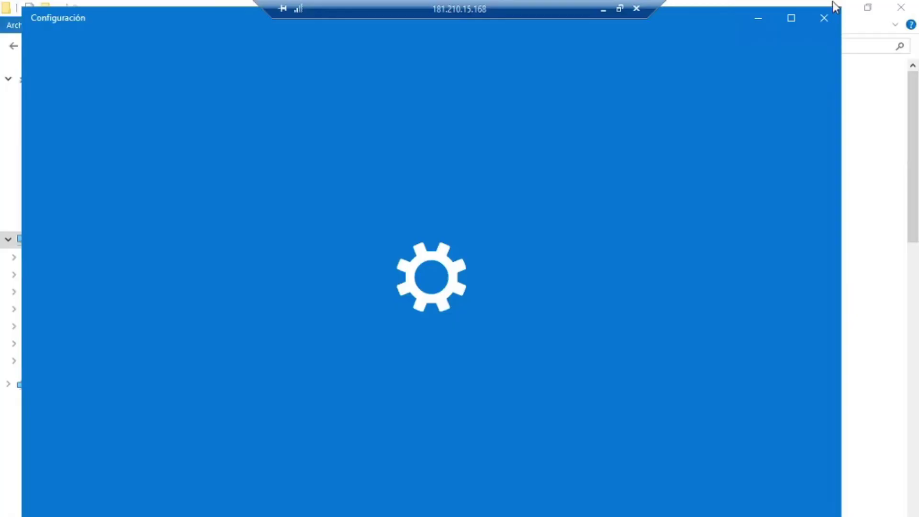
click(765, 19)
click(836, 8)
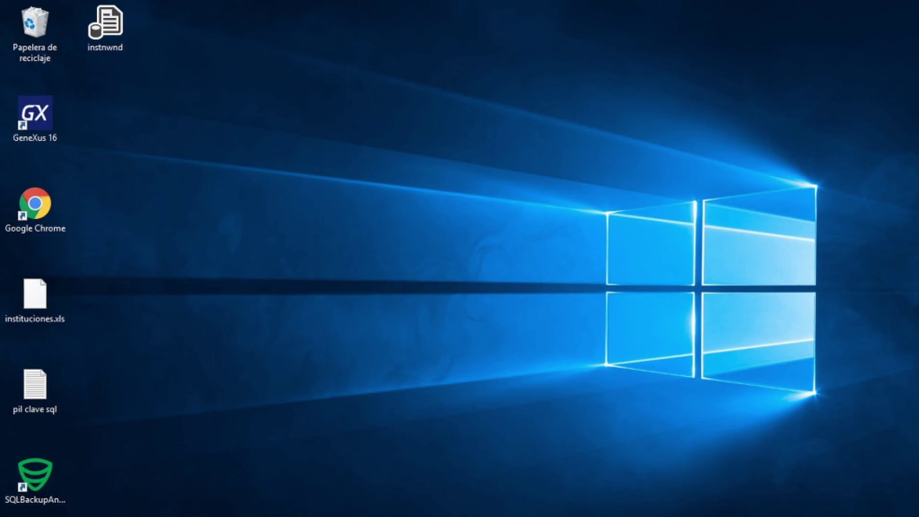
key(super)
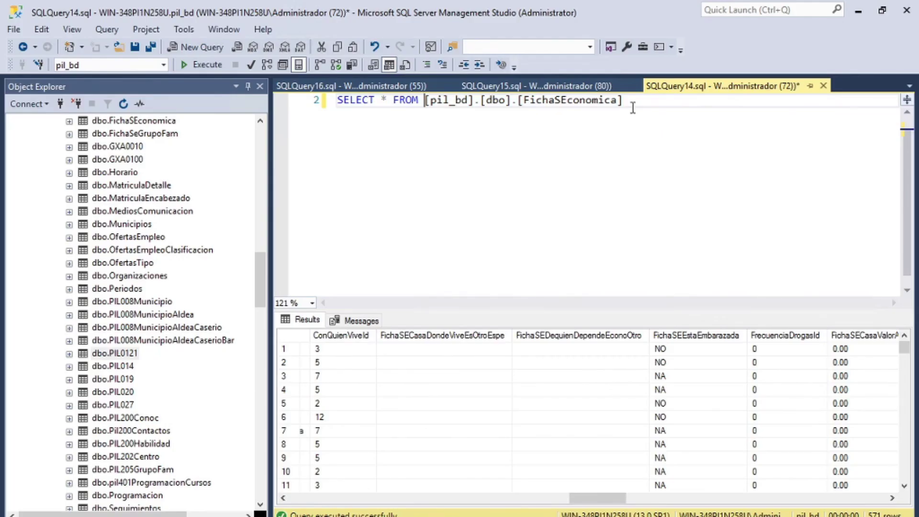
Step: Replace the existing query text with "create database Factu2" followed by "go" on its own line, and execute it
key(ctrl+a)
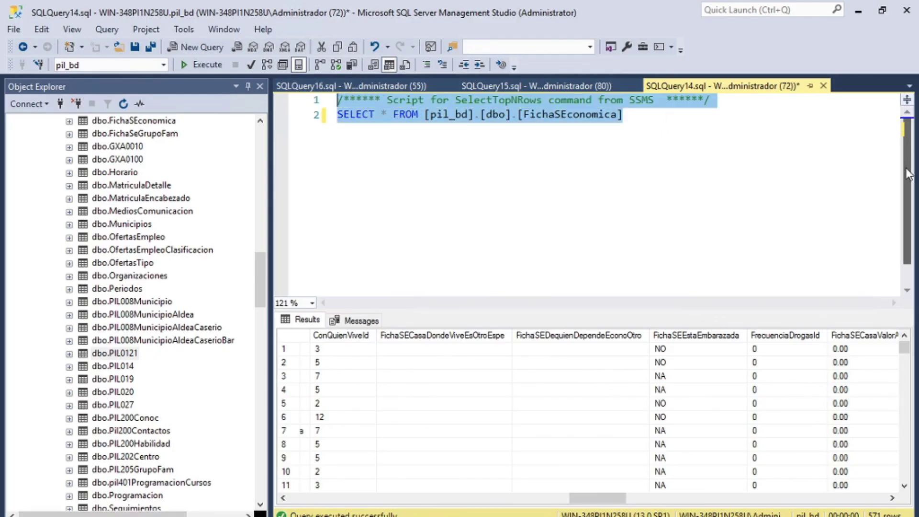
key(Delete)
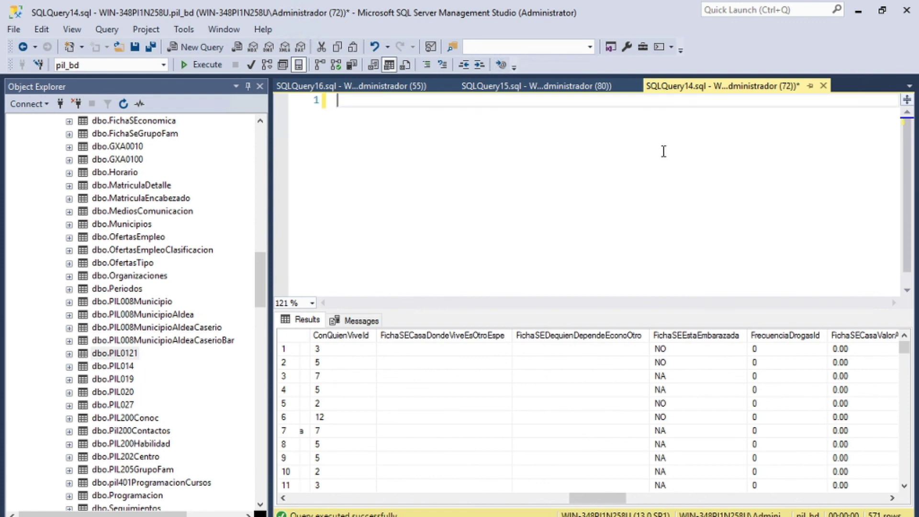
text(create daba)
key(BackSpace)
text(tabase Factu2)
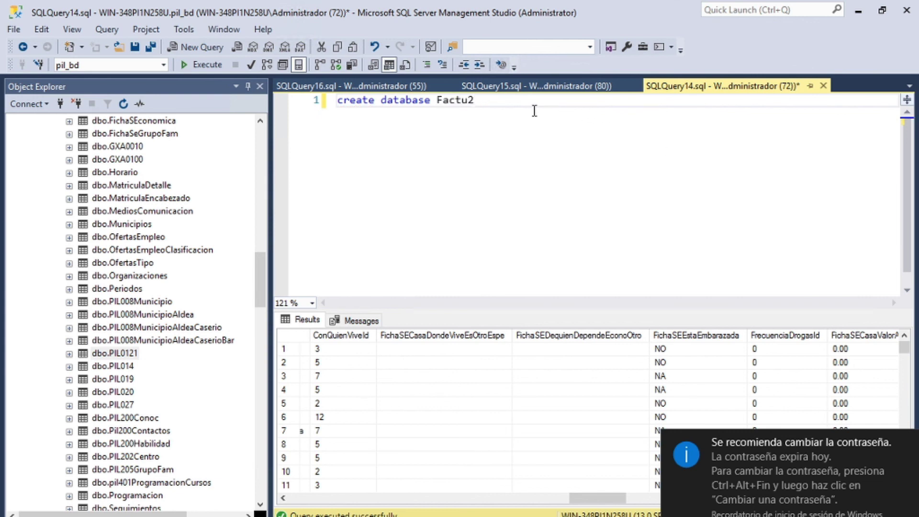
key(Return)
text(go)
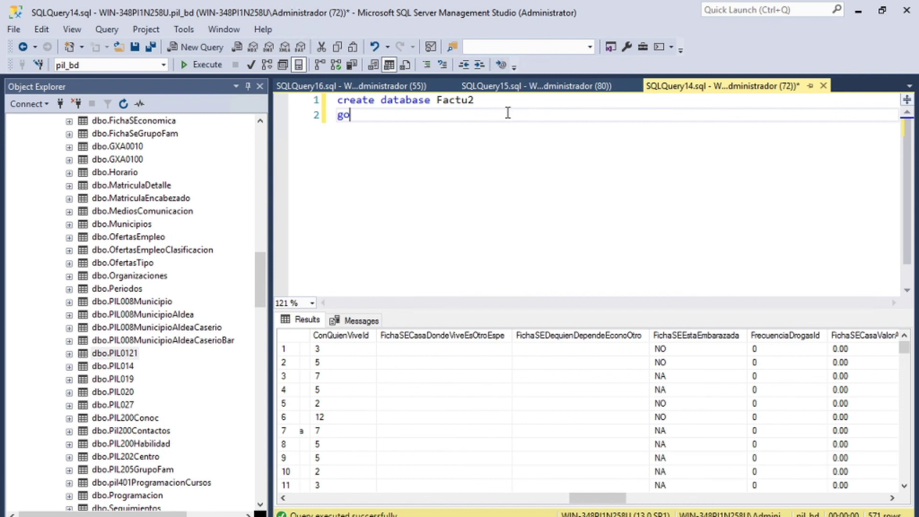
drag(399, 111, 304, 96)
click(198, 68)
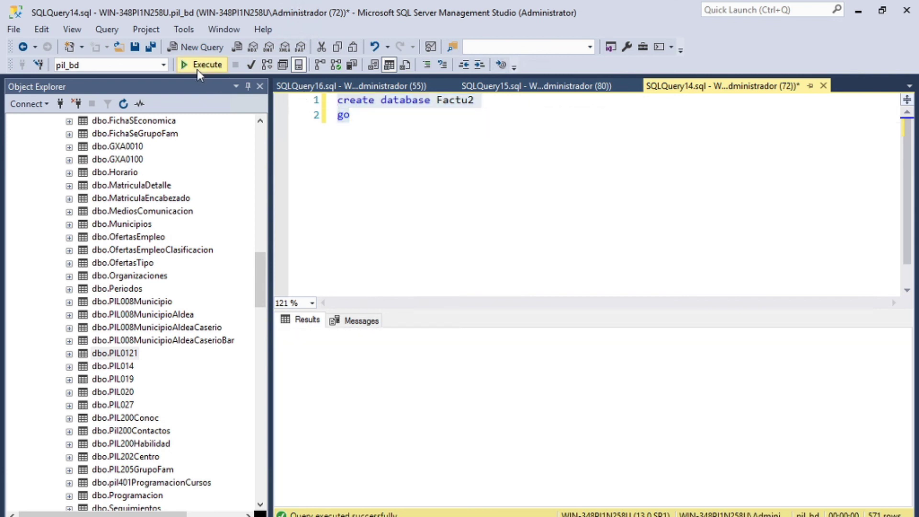
Step: Add the line "use factu2" below the database creation statement and execute only that line
click(359, 141)
key(Return)
text(use factu2)
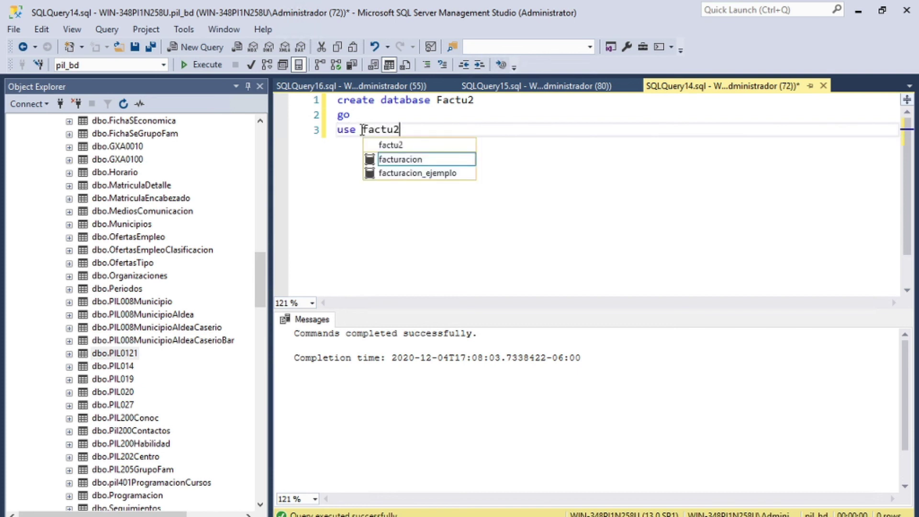
key(shift+Home)
click(184, 66)
Step: Paste the copied SQL Server script below "use factu2" and execute it from the CLIENTES table creation to the end
click(353, 205)
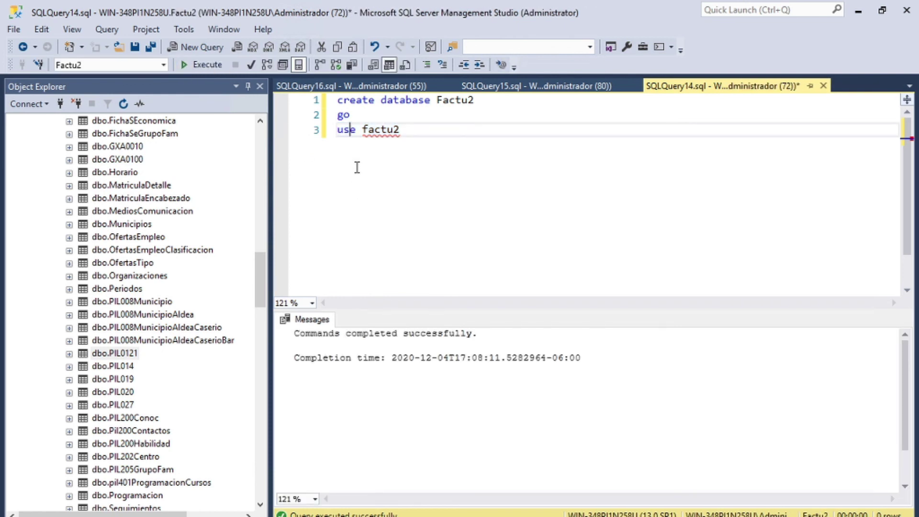
key(Return)
key(Return)
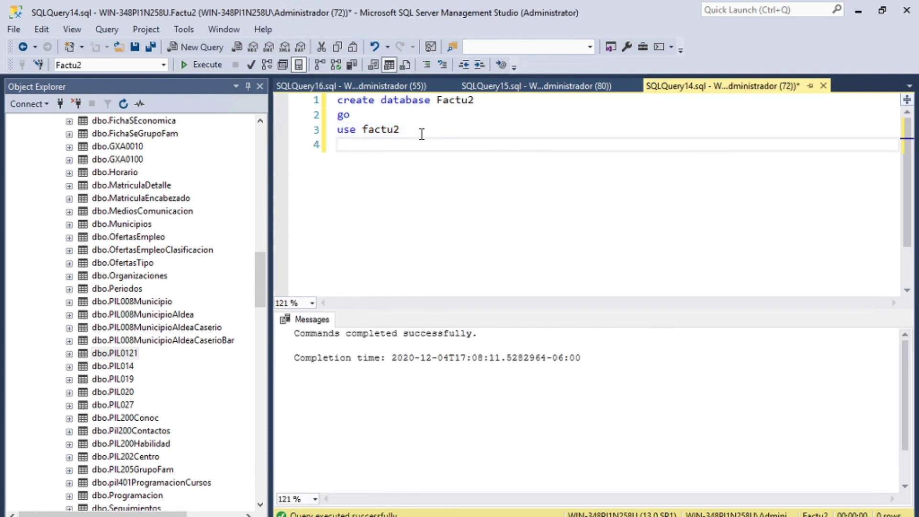
key(ctrl+v)
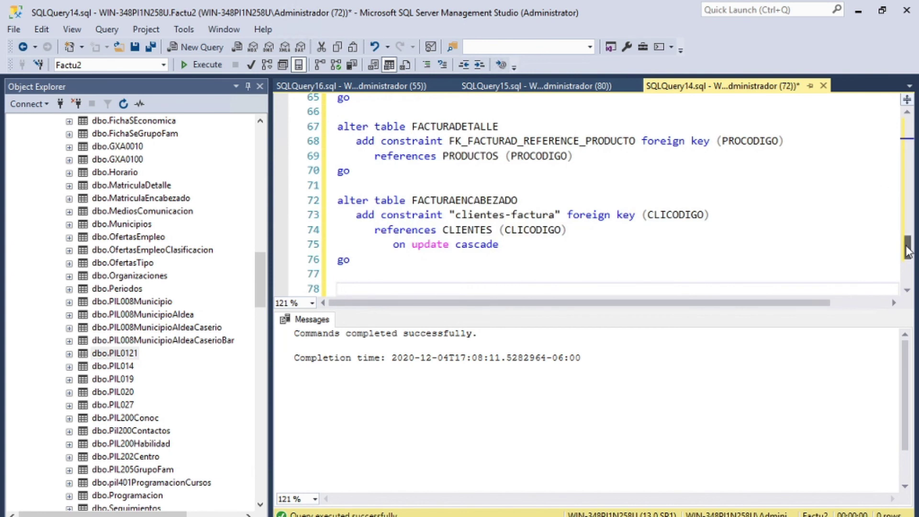
drag(900, 239, 900, 122)
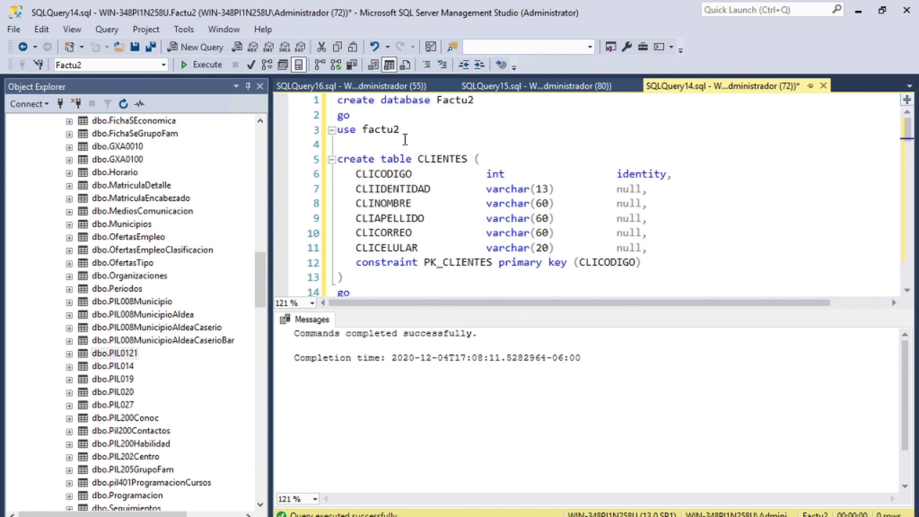
drag(401, 132, 307, 104)
click(355, 161)
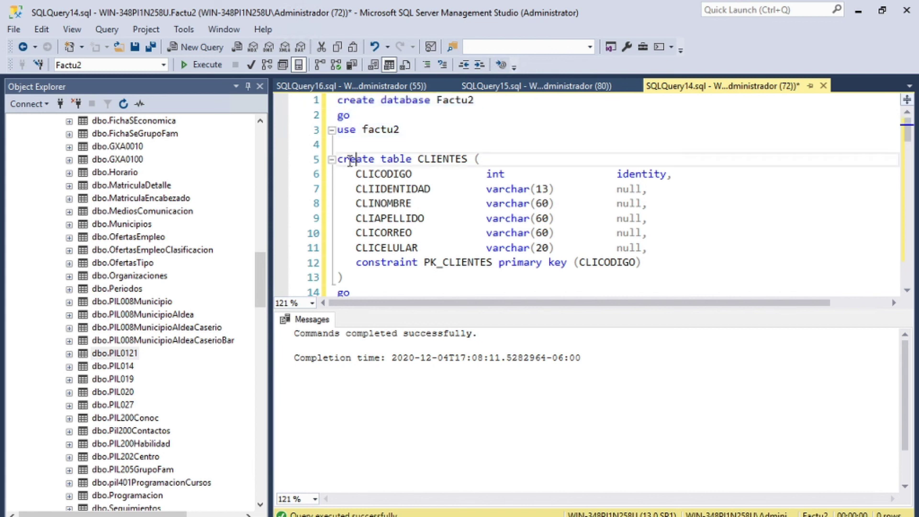
drag(340, 162, 374, 202)
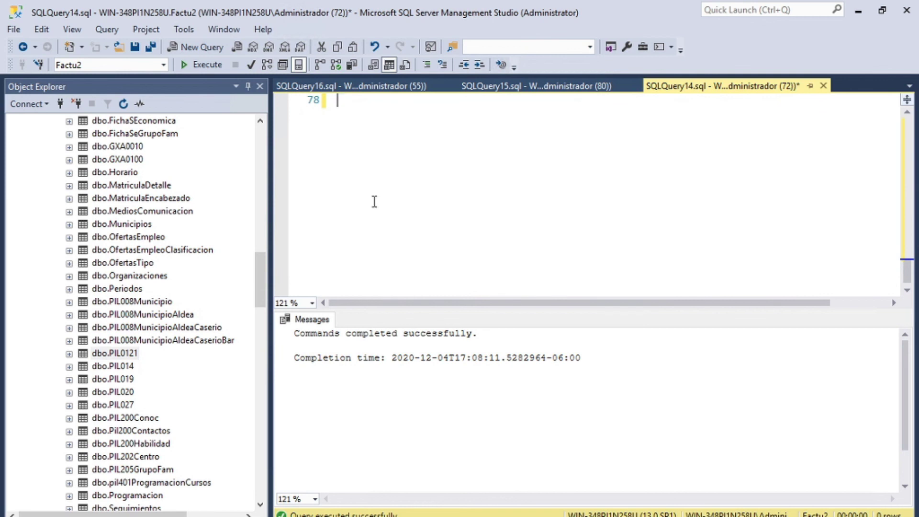
click(202, 68)
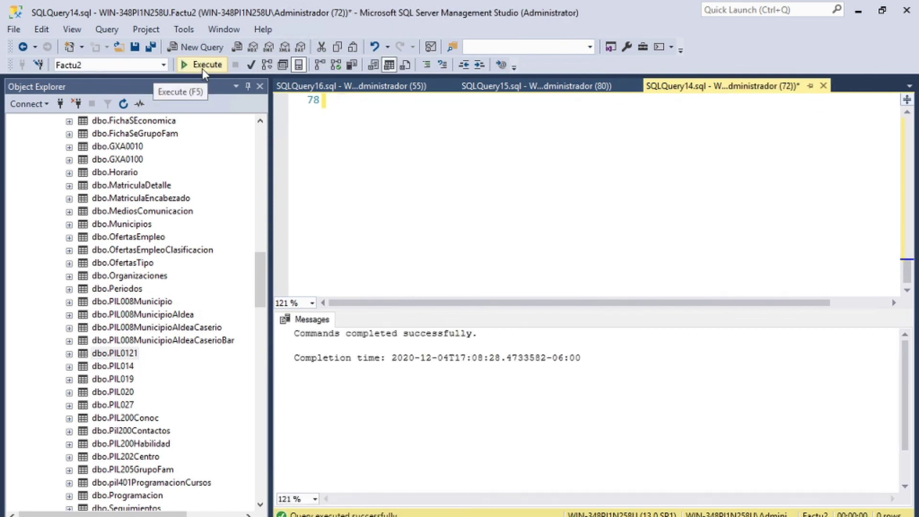
Step: Collapse the pil_bd database in the object tree and refresh the list of databases
drag(260, 272, 257, 134)
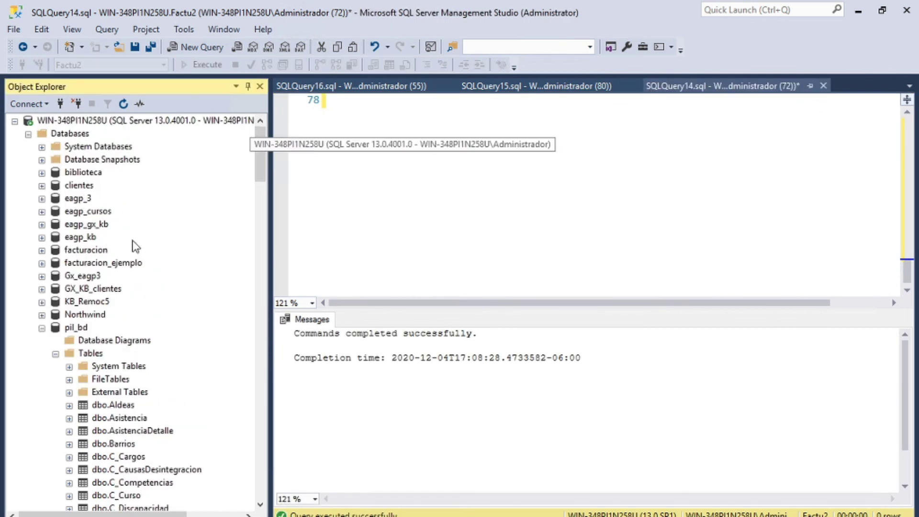
click(42, 328)
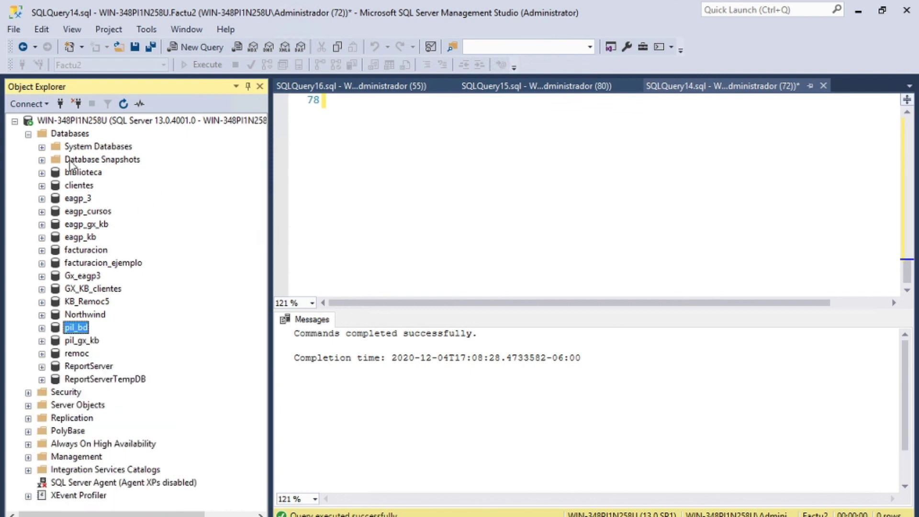
right_click(56, 133)
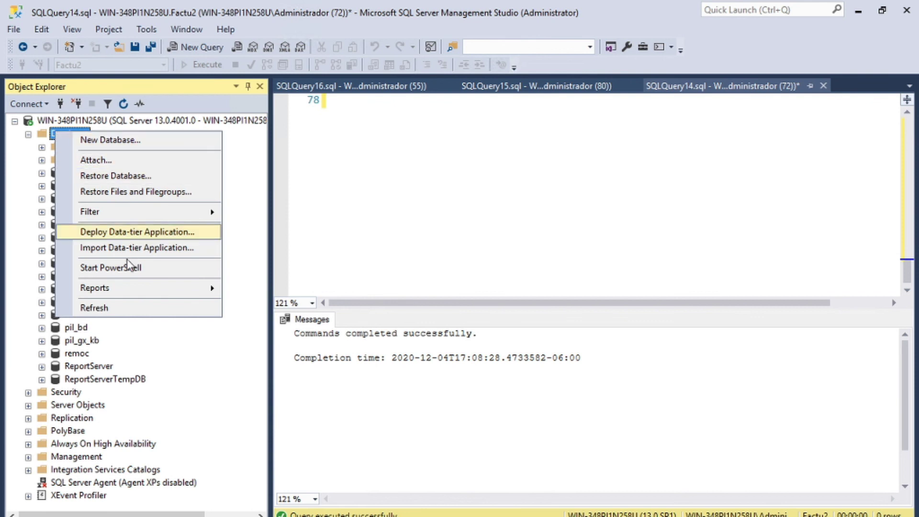
click(108, 309)
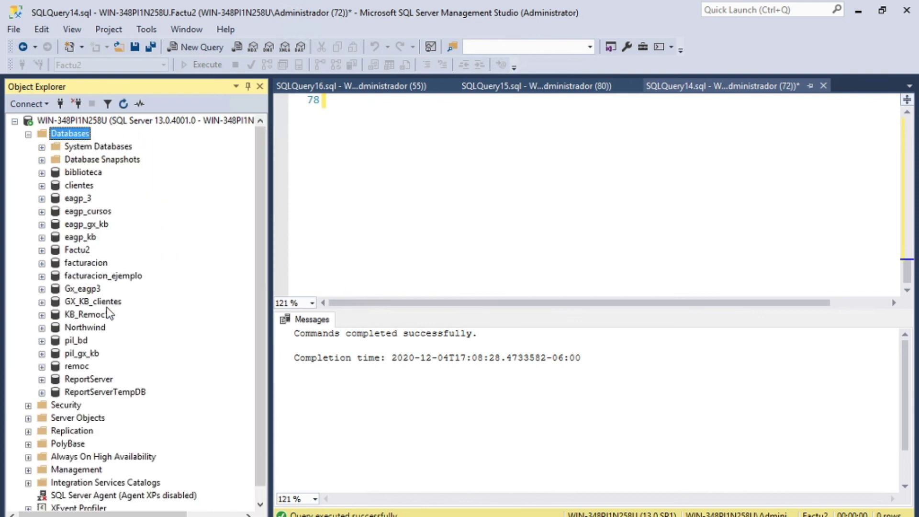
Step: Expand the tables of the Factu2 database and examine the columns of dbo.CLIENTES
click(78, 251)
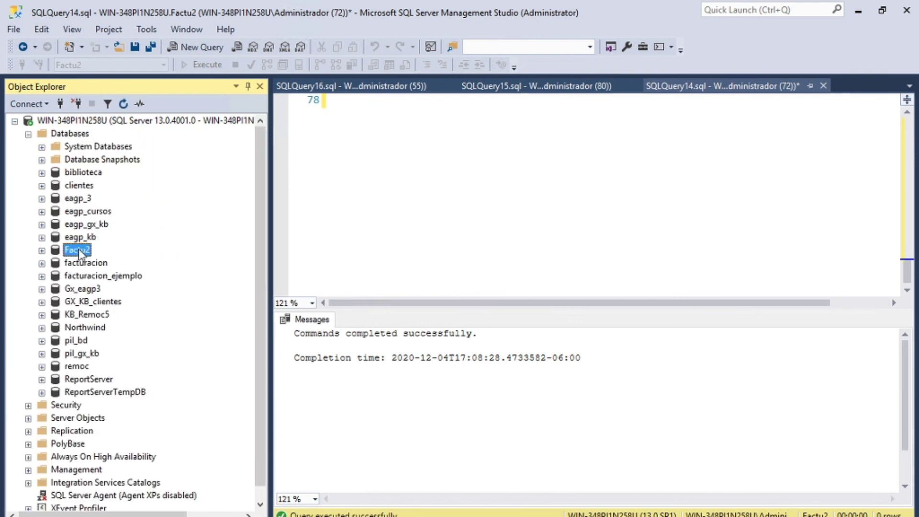
click(42, 250)
click(55, 277)
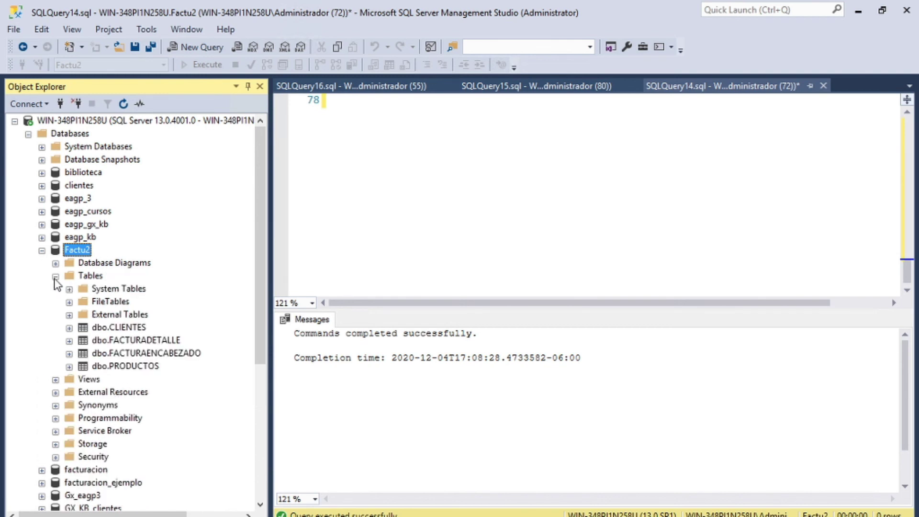
click(69, 328)
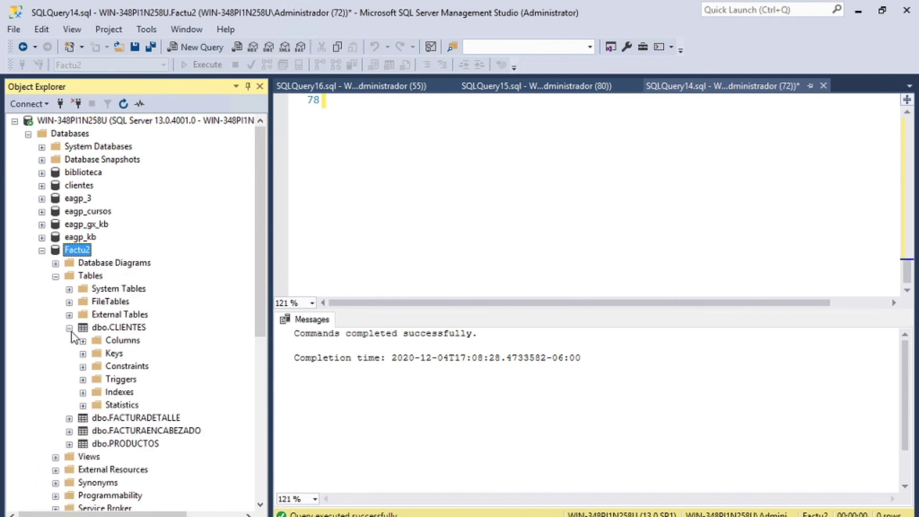
click(83, 341)
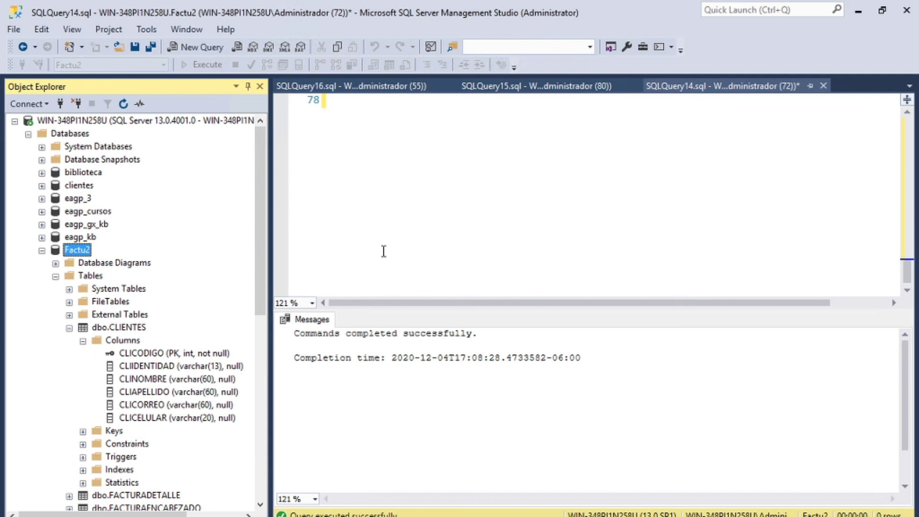
click(401, 221)
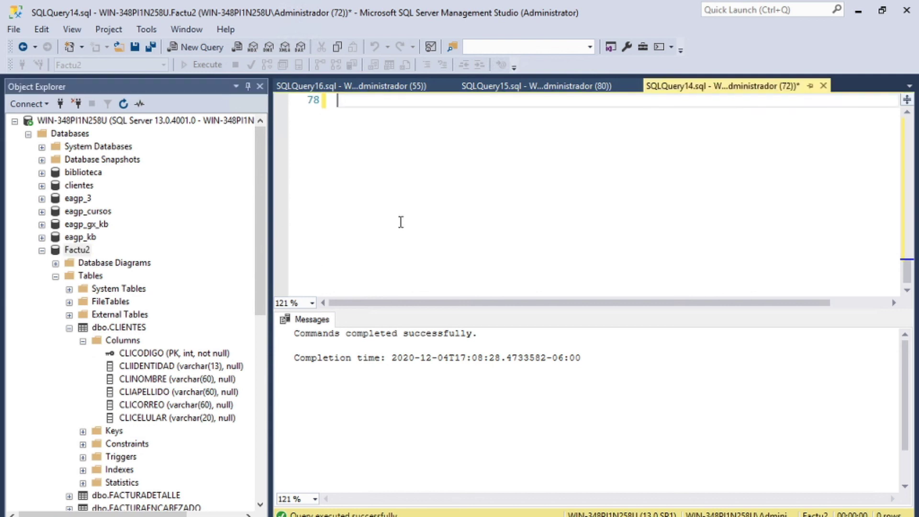